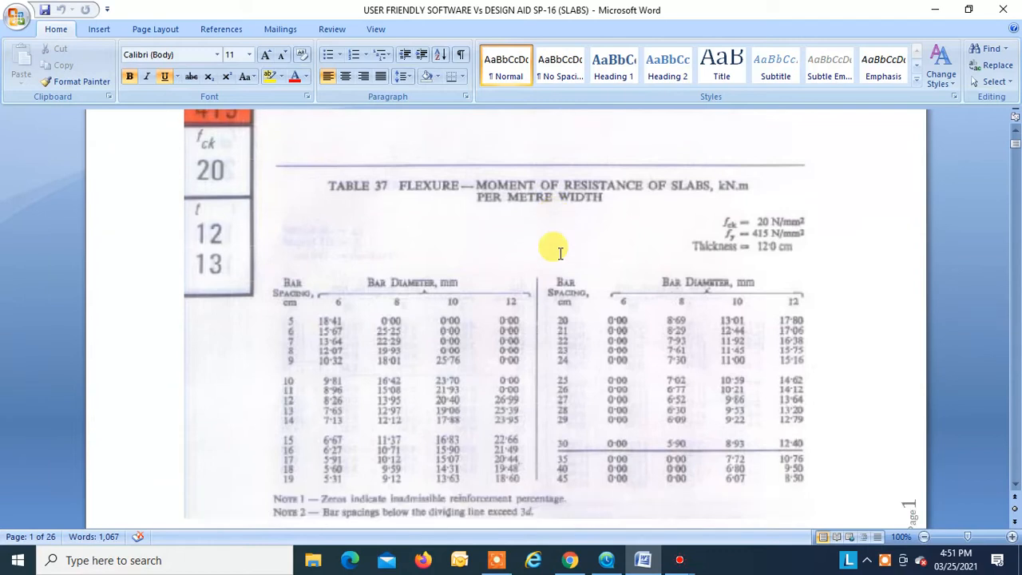
# Compare the SP-16 Table 37 moments of resistance with the graphical bar-spacing representation below it in the document
pyautogui.scroll(-1, 559, 253)
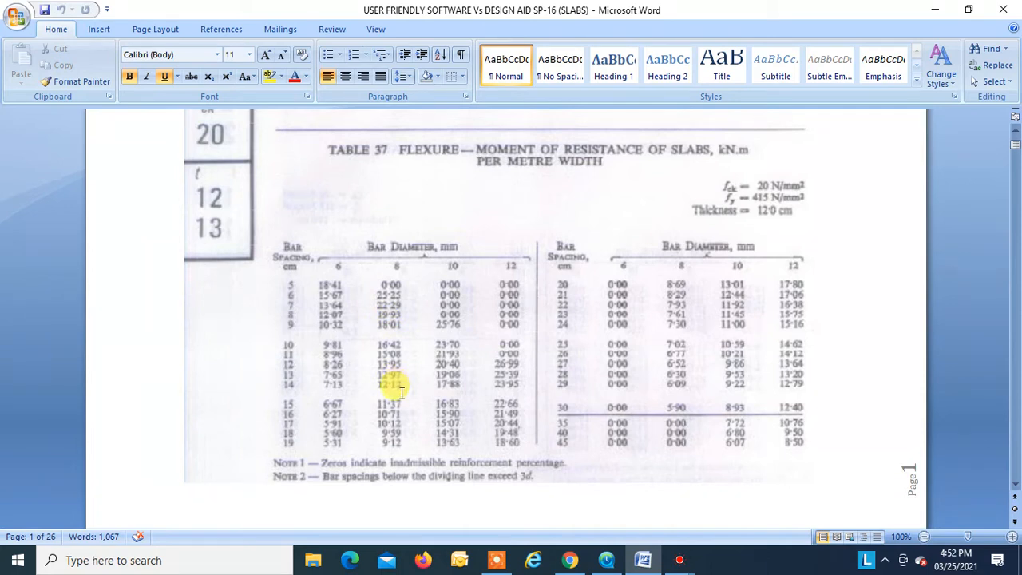
pyautogui.scroll(-5, 356, 391)
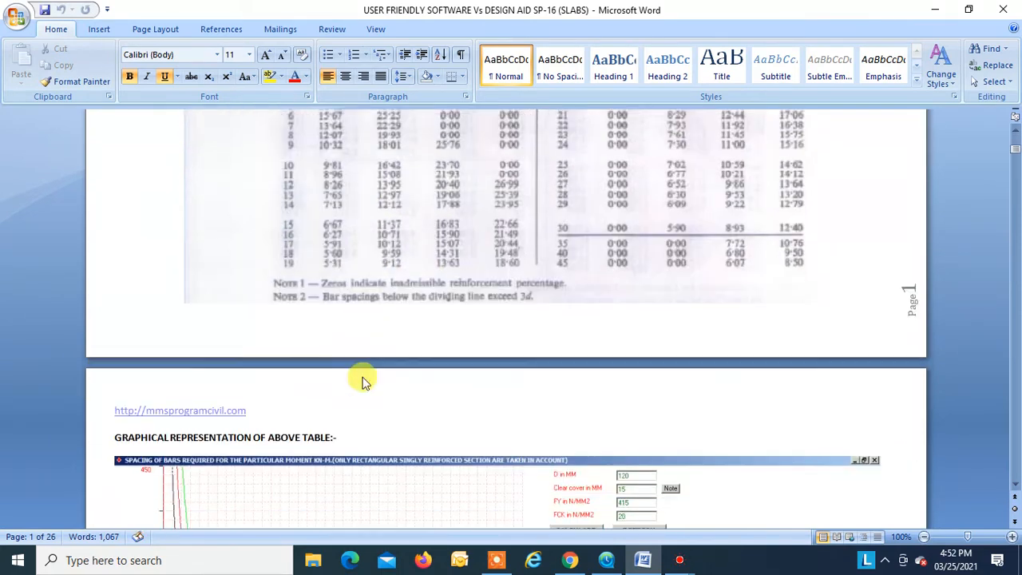
pyautogui.scroll(-8, 362, 382)
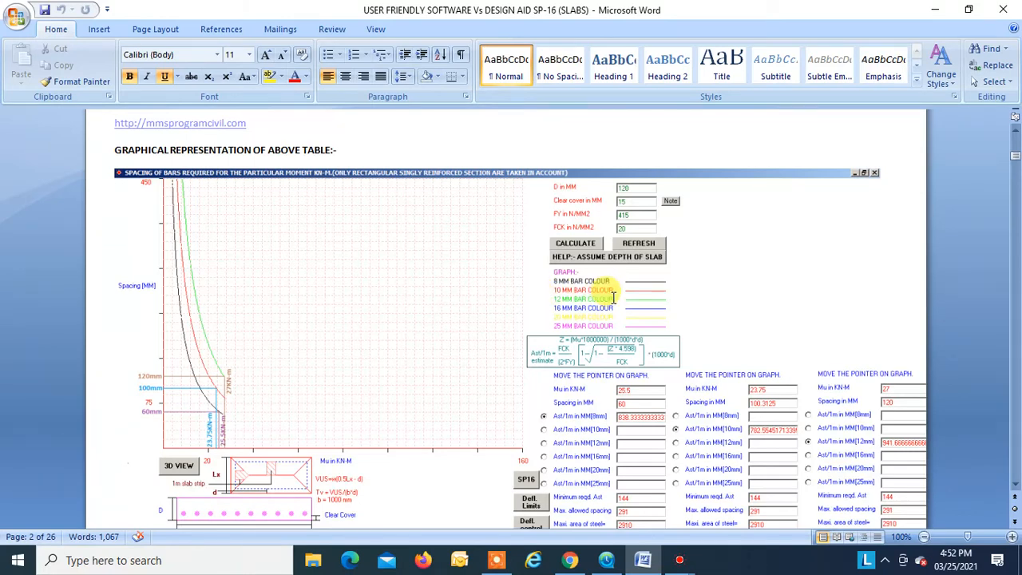
pyautogui.scroll(5, 540, 342)
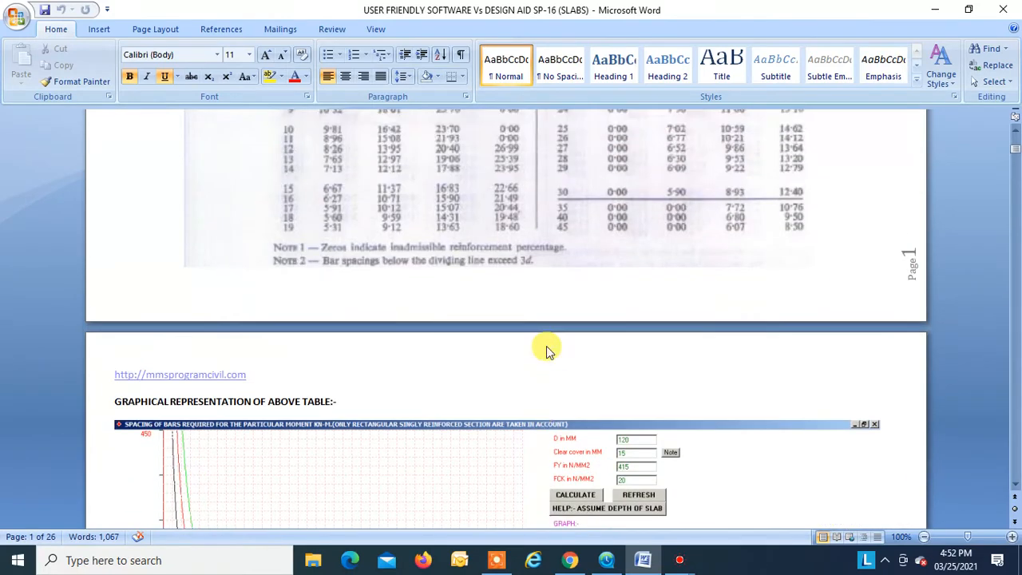
pyautogui.scroll(3, 542, 344)
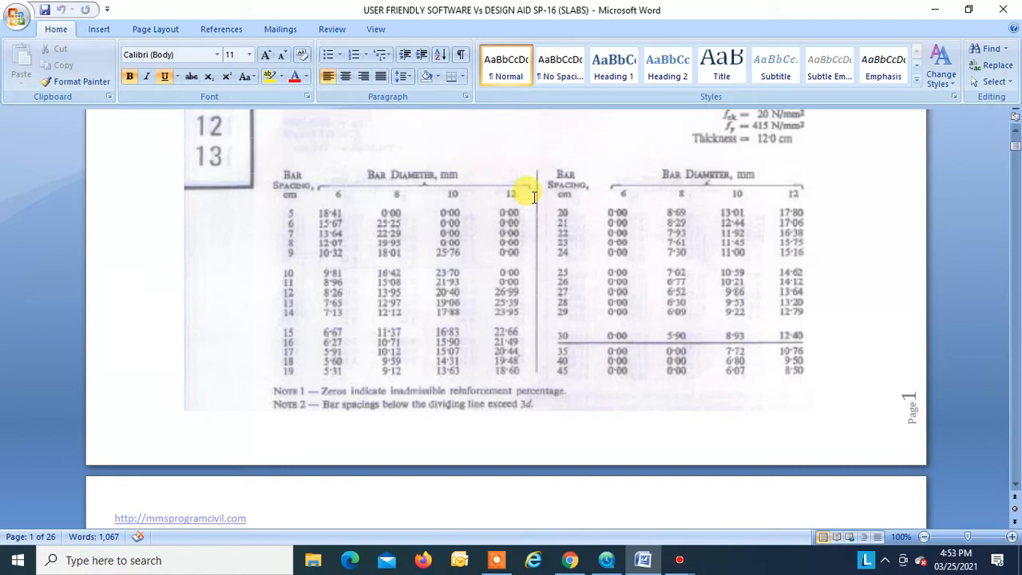
pyautogui.scroll(-10, 531, 216)
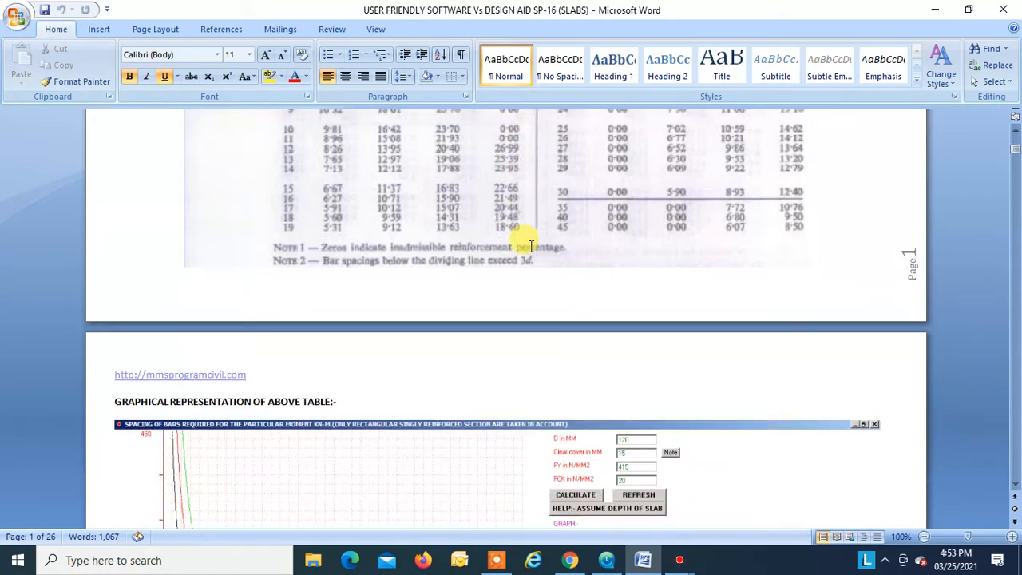
pyautogui.scroll(-1, 531, 245)
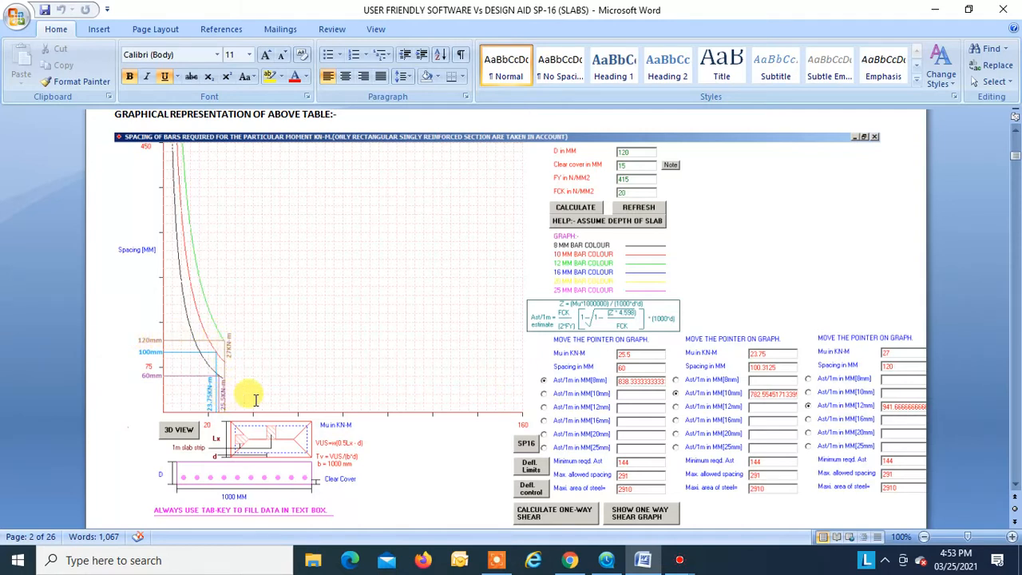
pyautogui.scroll(9, 383, 395)
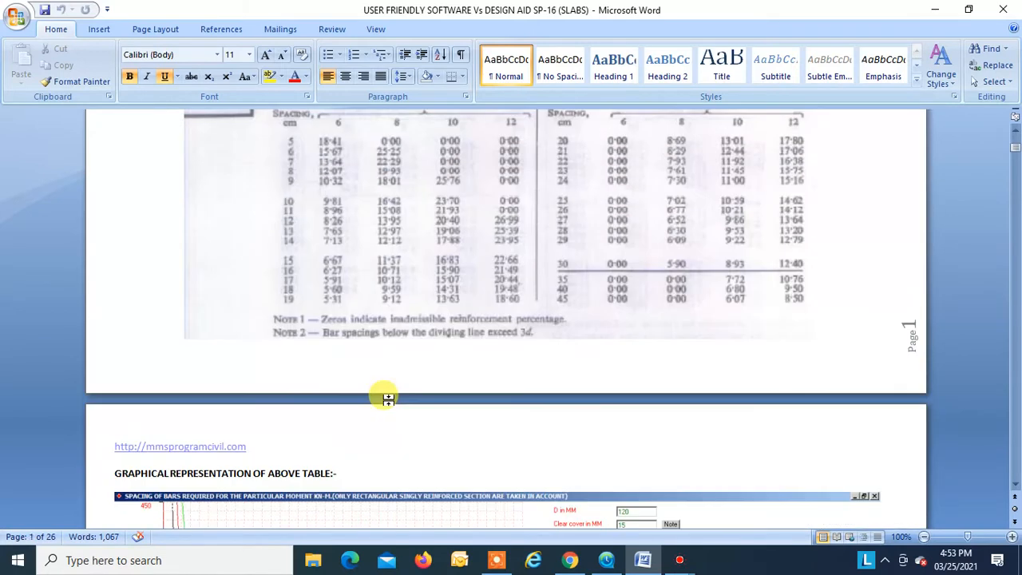
pyautogui.scroll(1, 387, 397)
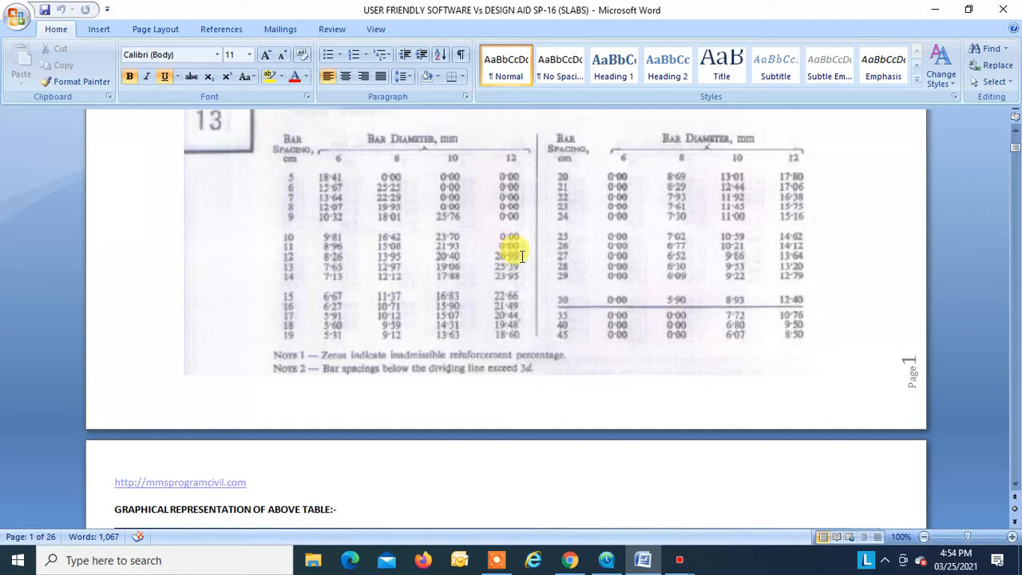
pyautogui.scroll(-10, 520, 255)
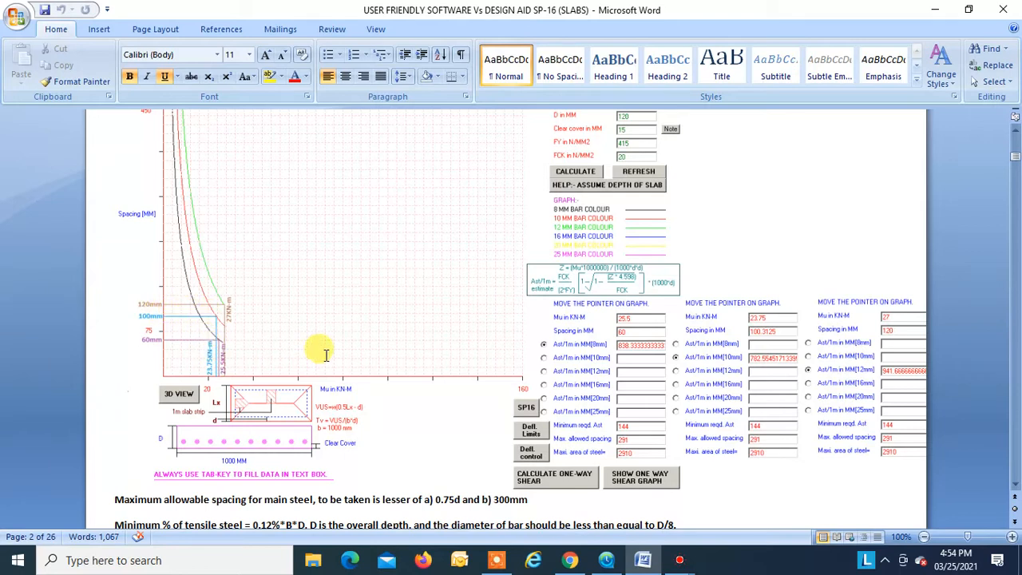
pyautogui.scroll(10, 311, 359)
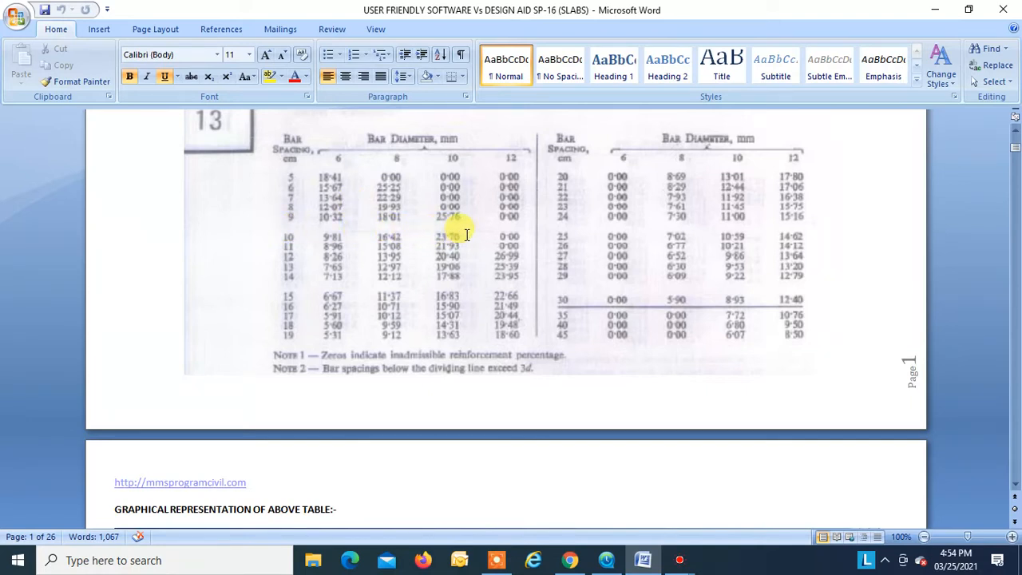
pyautogui.scroll(-10, 459, 230)
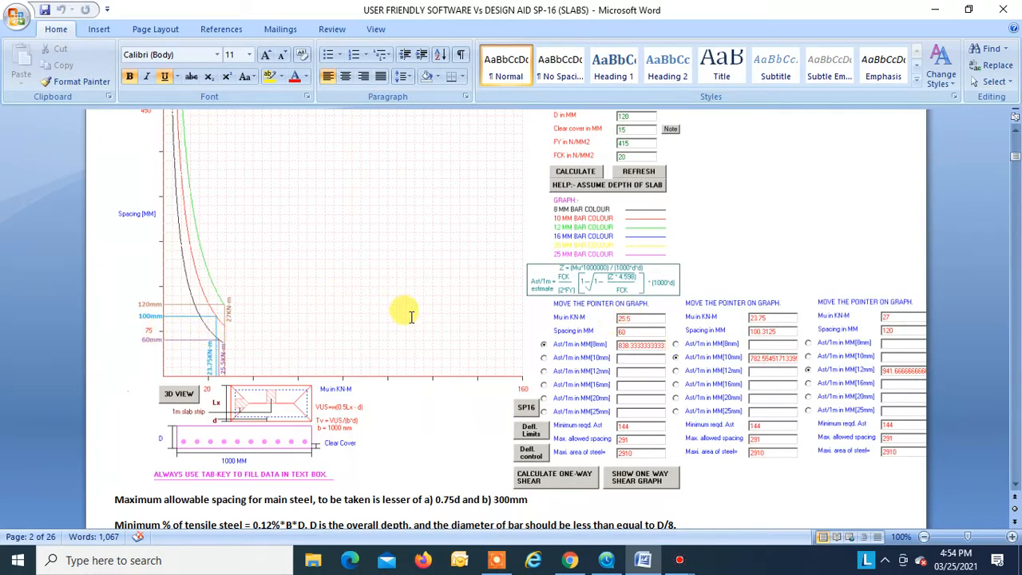
pyautogui.scroll(1, 411, 318)
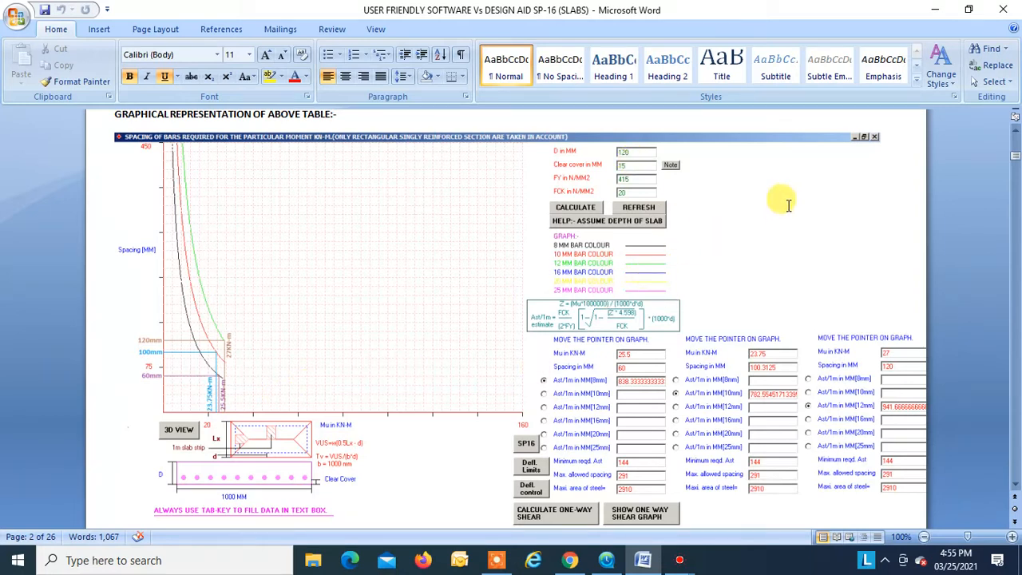
# Switch to the Design Form application and open the moment versus steel graph from the rectangular slab moment coefficient program
pyautogui.click(935, 11)
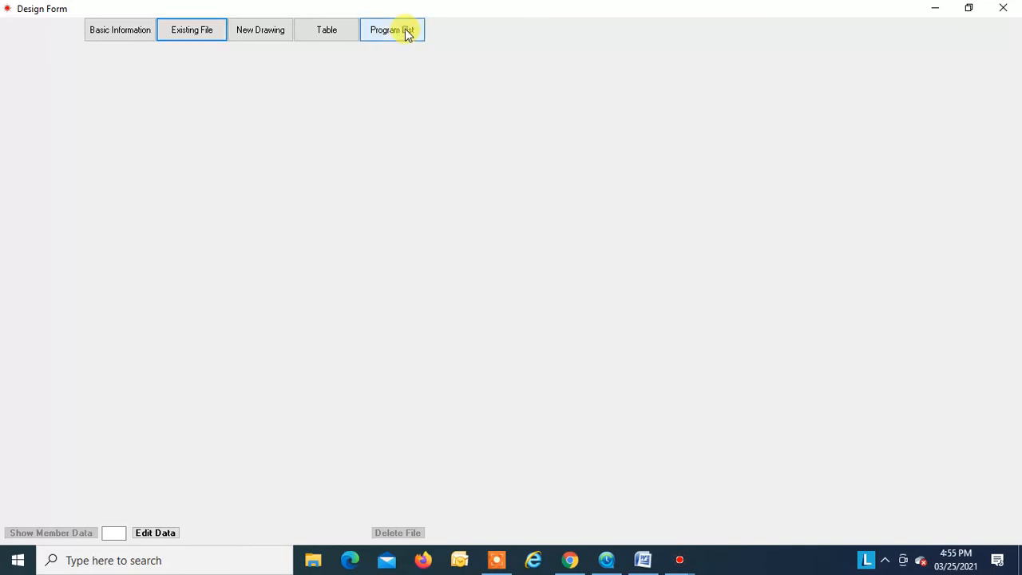
pyautogui.click(407, 34)
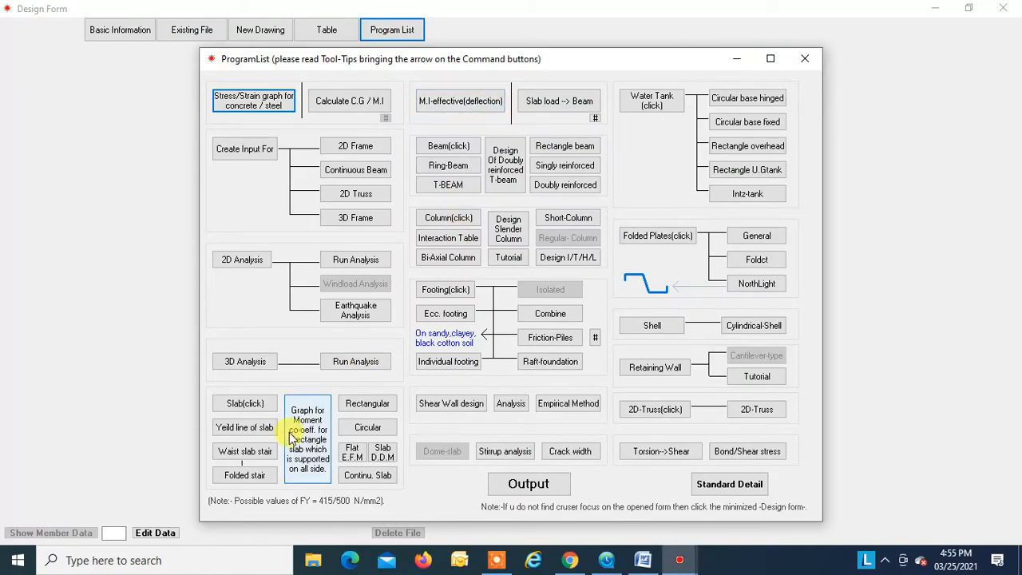
pyautogui.click(305, 438)
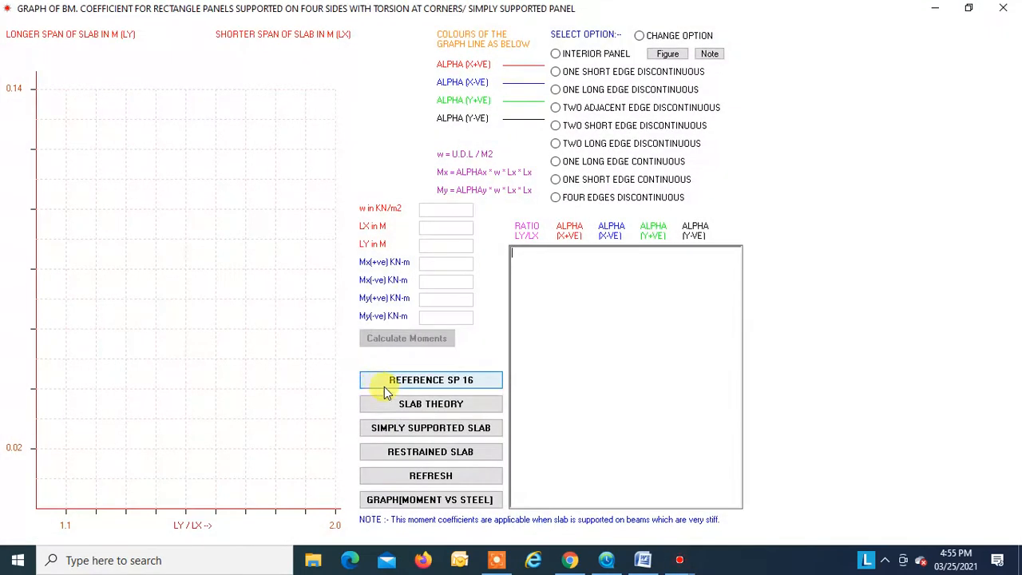
pyautogui.click(431, 500)
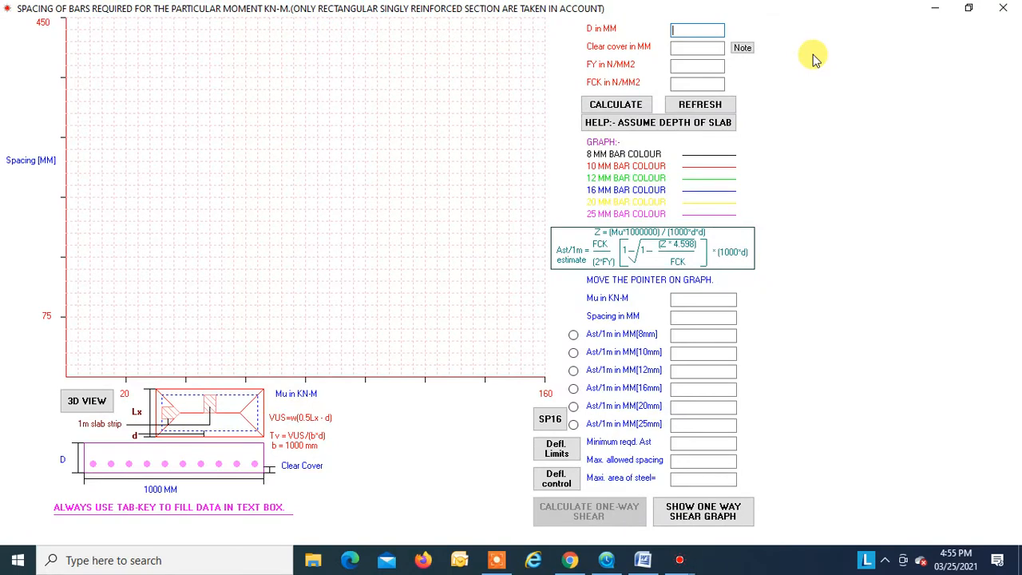
# Calculate the bar spacing graph for D 120 mm, clear cover 15 mm, FY 415 N/mm2 and FCK 20 N/mm2
pyautogui.write('120')
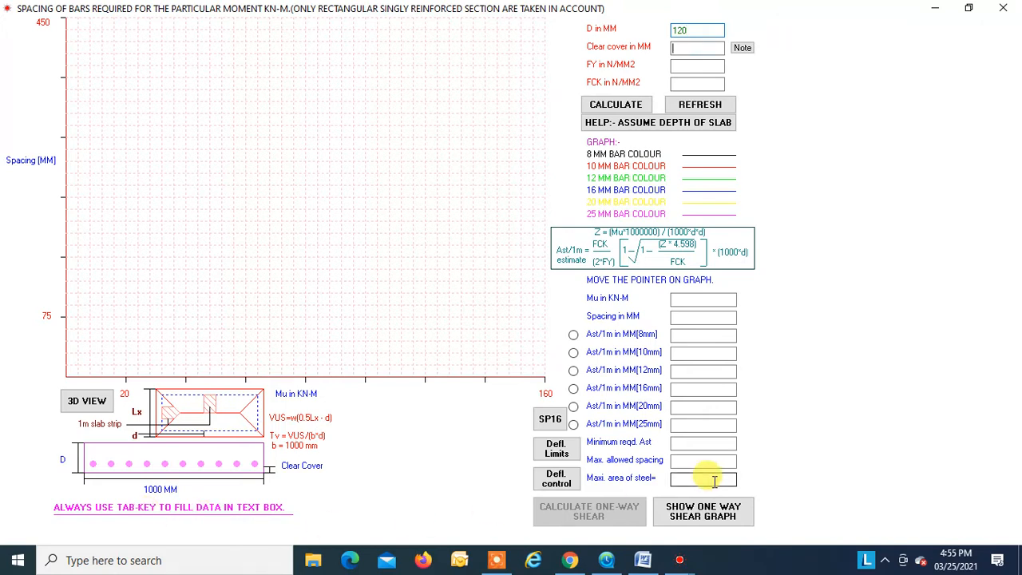
pyautogui.write('15')
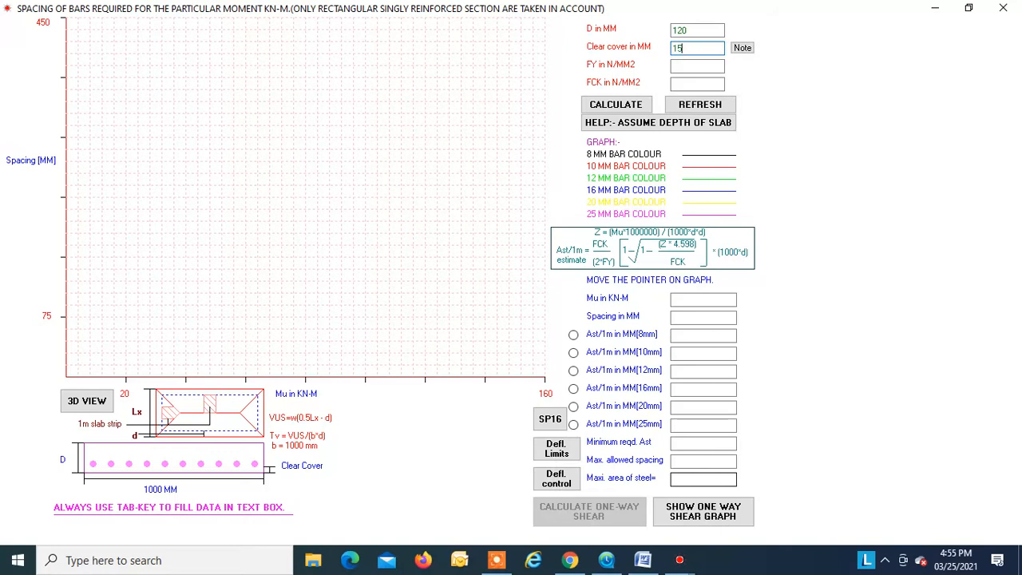
pyautogui.press('Tab')
pyautogui.write('415')
pyautogui.press('Tab')
pyautogui.write('20')
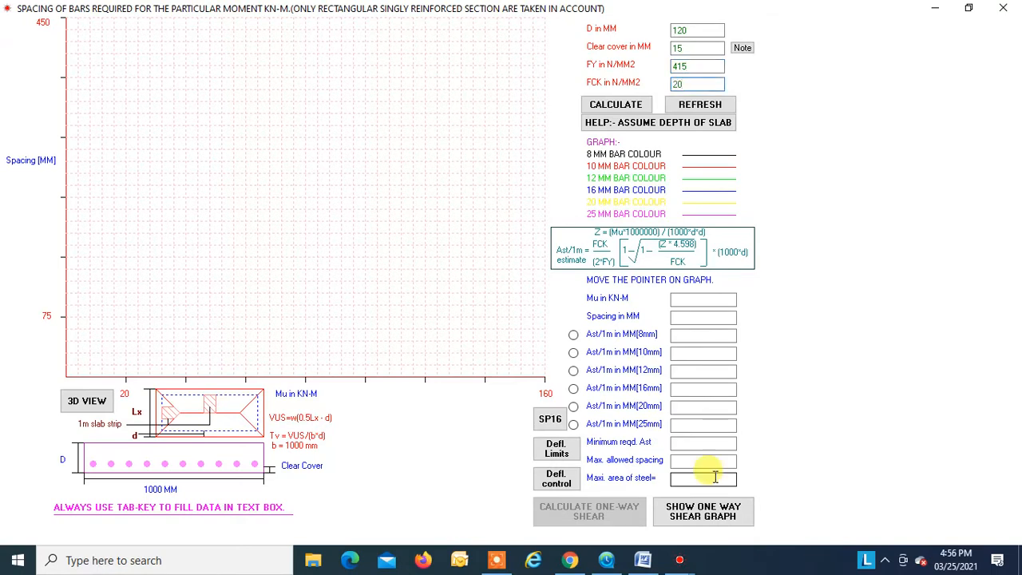
pyautogui.click(605, 105)
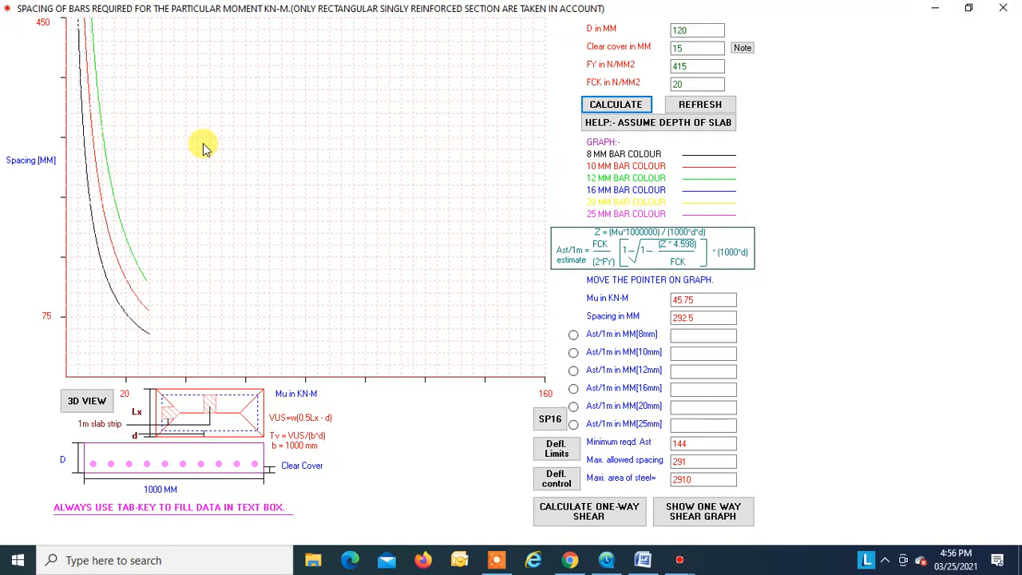
# Read the moment, spacing and steel area per metre along the graph curves for 8 mm and 10 mm bars
pyautogui.click(573, 335)
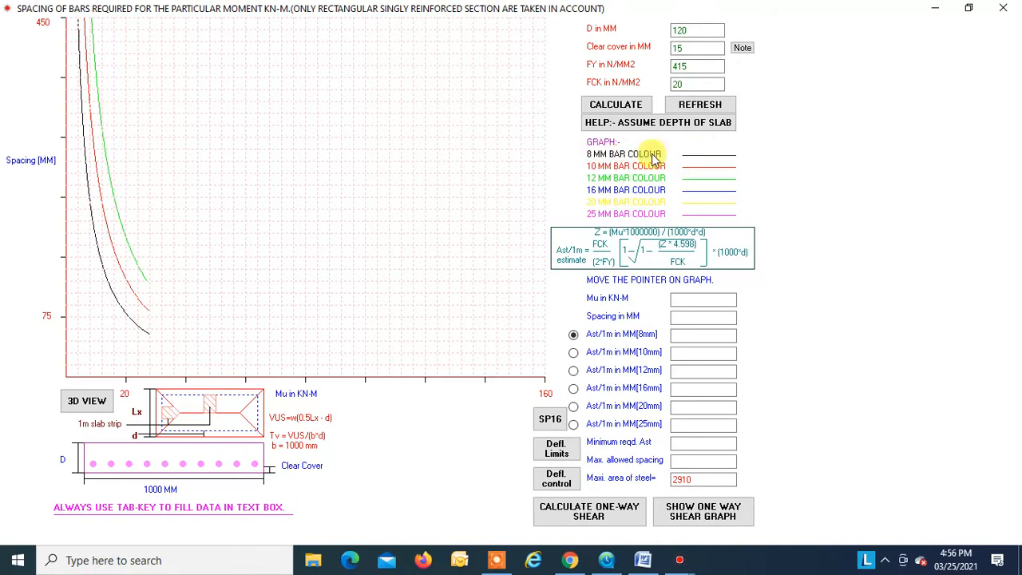
pyautogui.moveTo(530, 188)
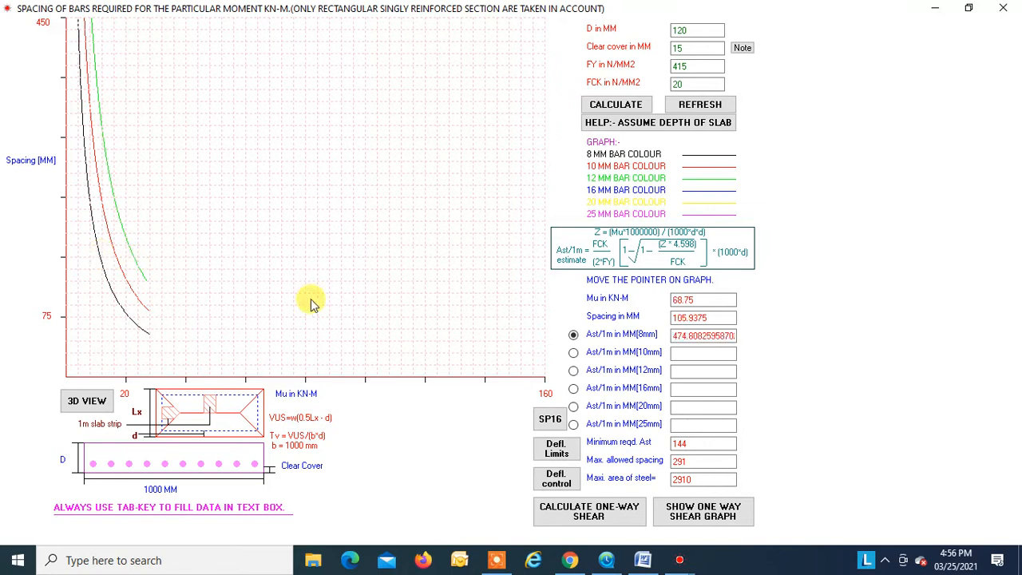
pyautogui.click(574, 352)
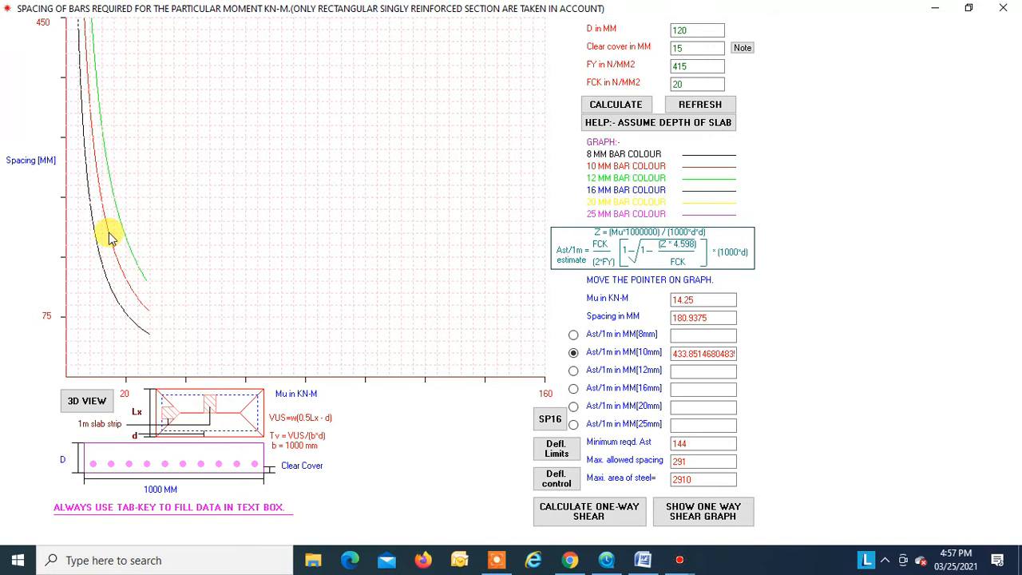
# Calculate one-way shear for a 5 m shorter span, 15 kN/m2 load and 433 mm2 steel area, and close the spacing graph
pyautogui.click(609, 515)
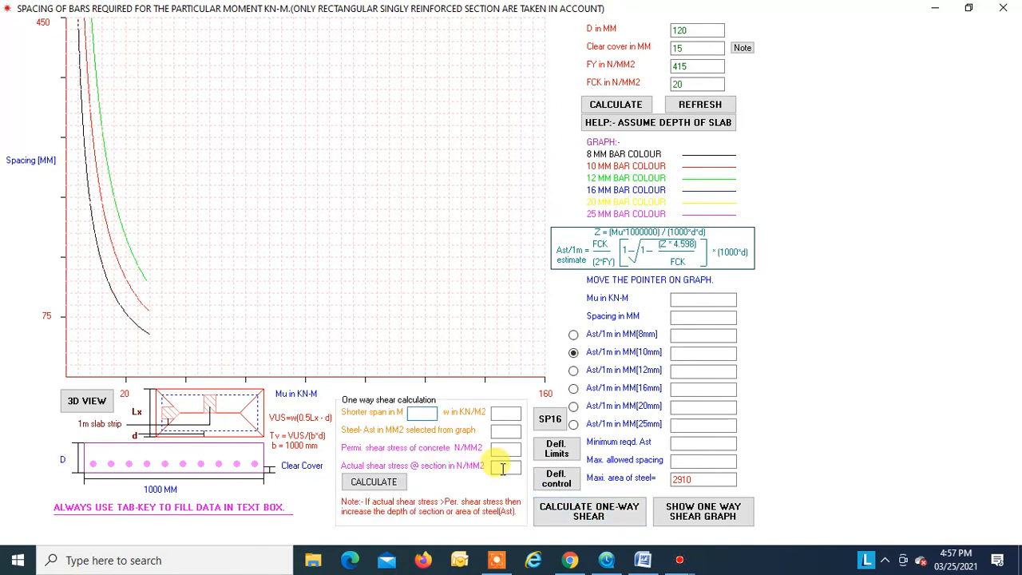
pyautogui.write('5')
pyautogui.press('Tab')
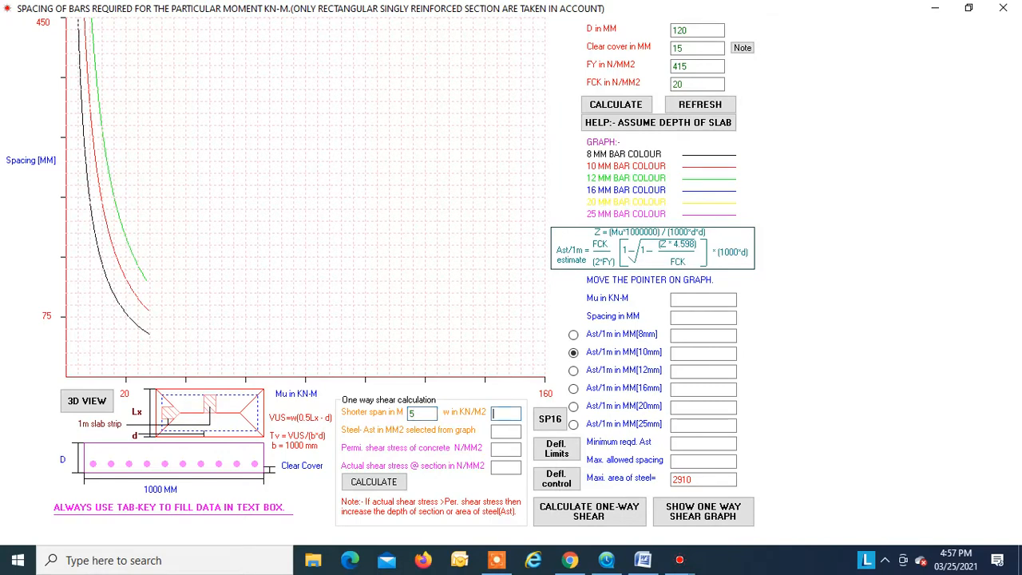
pyautogui.write('15')
pyautogui.press('Tab')
pyautogui.write('433')
pyautogui.click(378, 485)
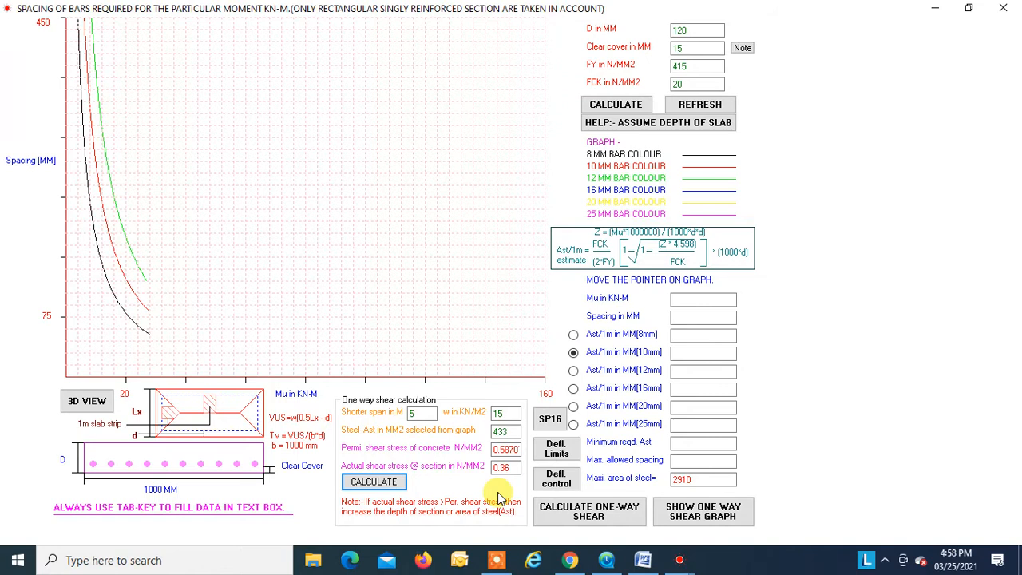
pyautogui.moveTo(409, 261)
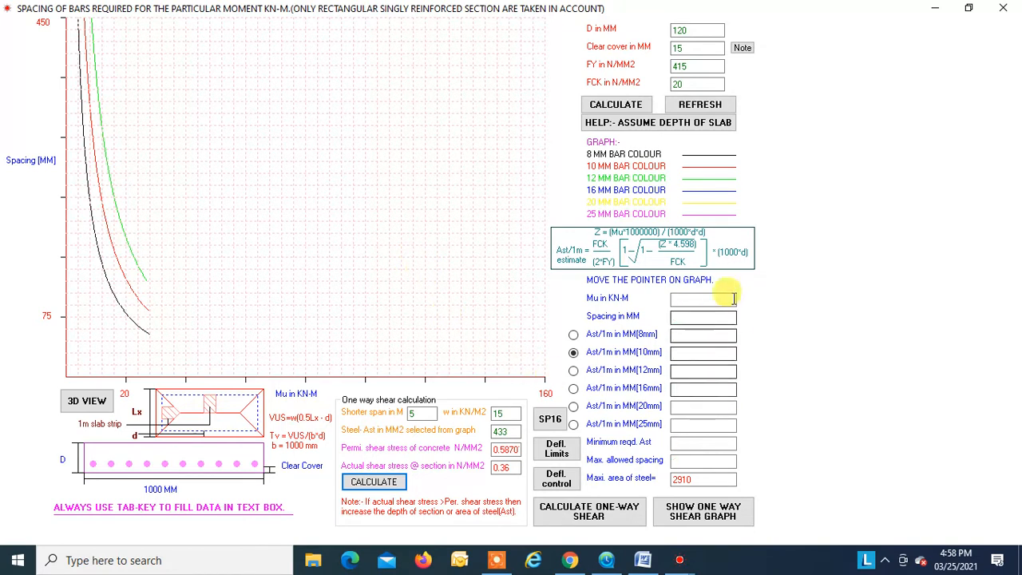
pyautogui.moveTo(381, 261)
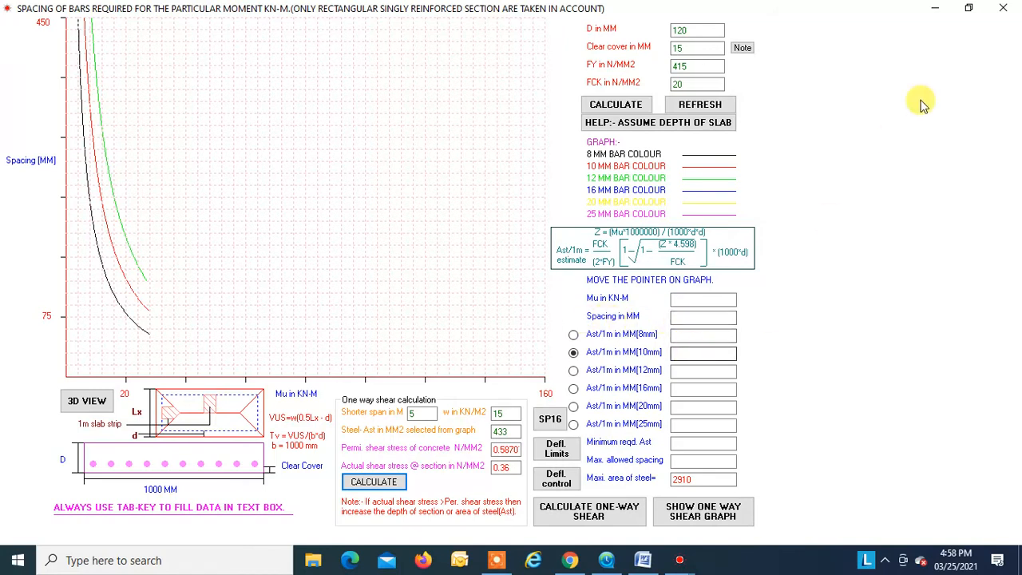
pyautogui.click(1005, 10)
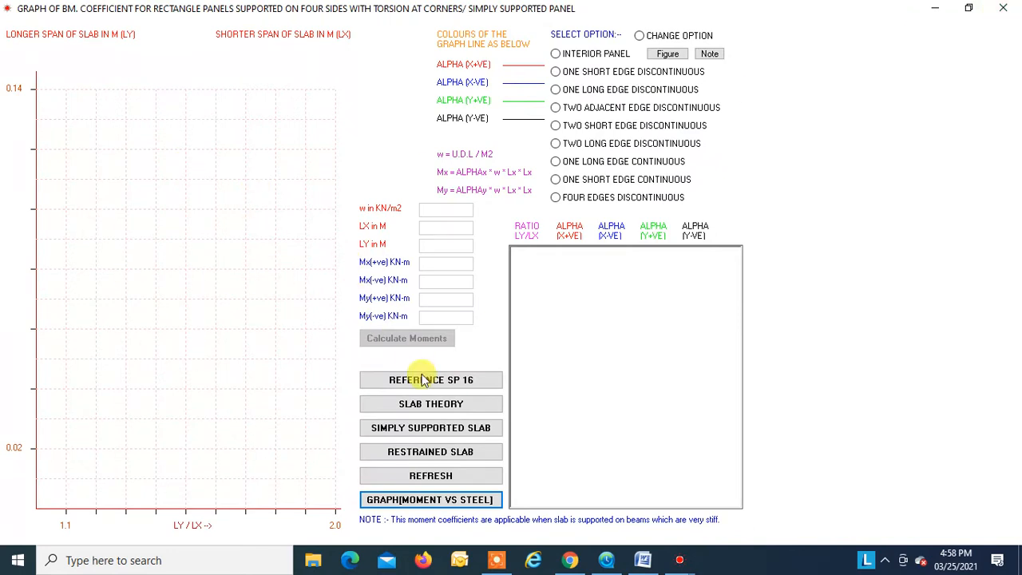
# Calculate simply supported slab moments for w 15 kN/m2, LX 5 m and LY 6 m, and clear the form
pyautogui.click(433, 434)
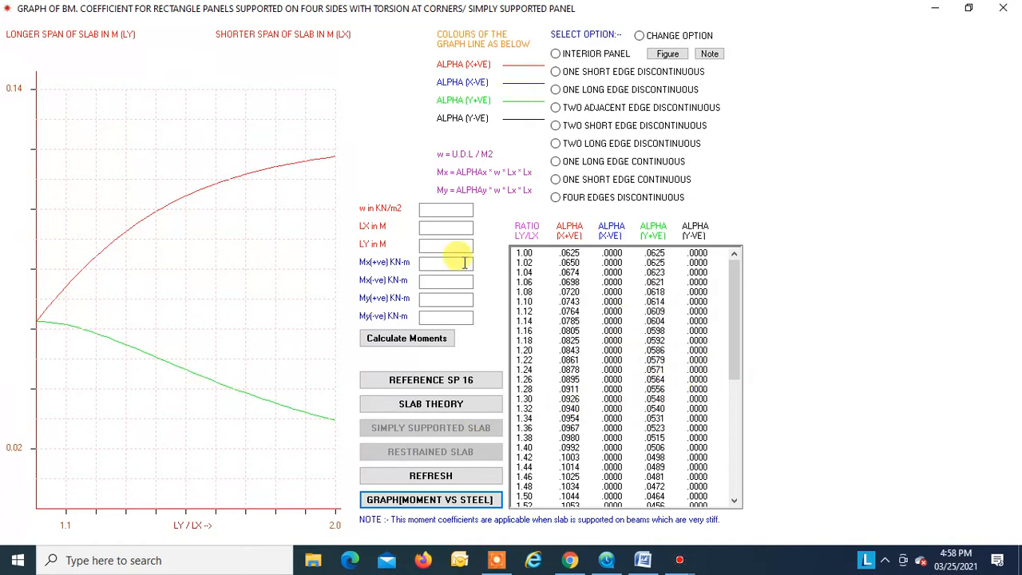
pyautogui.click(438, 209)
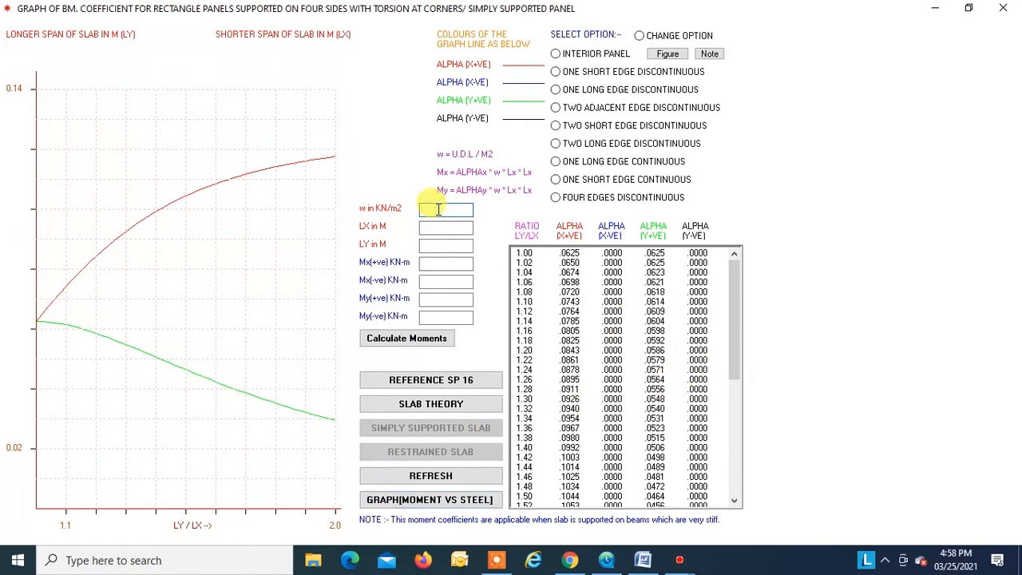
pyautogui.write('15')
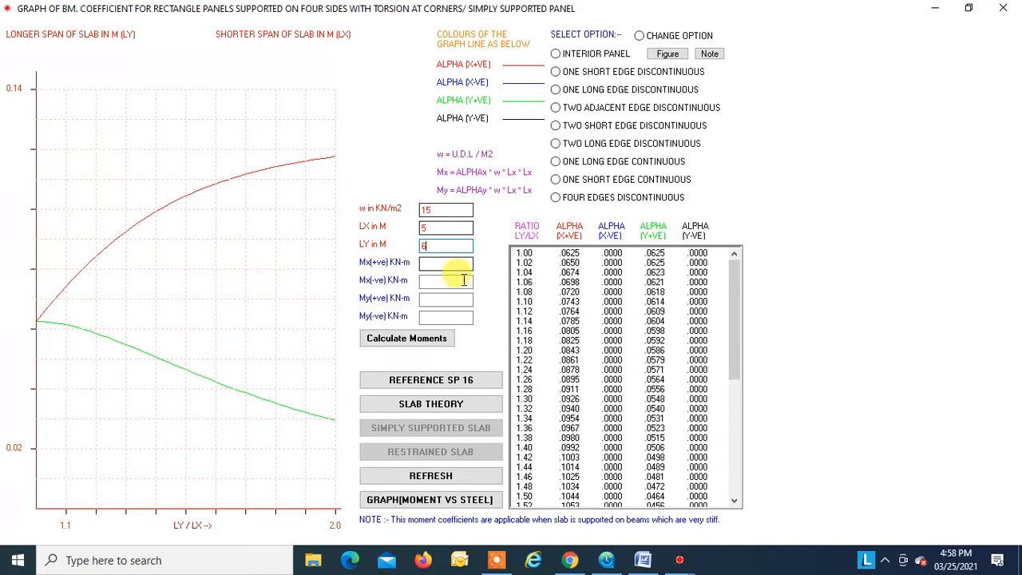
pyautogui.click(393, 339)
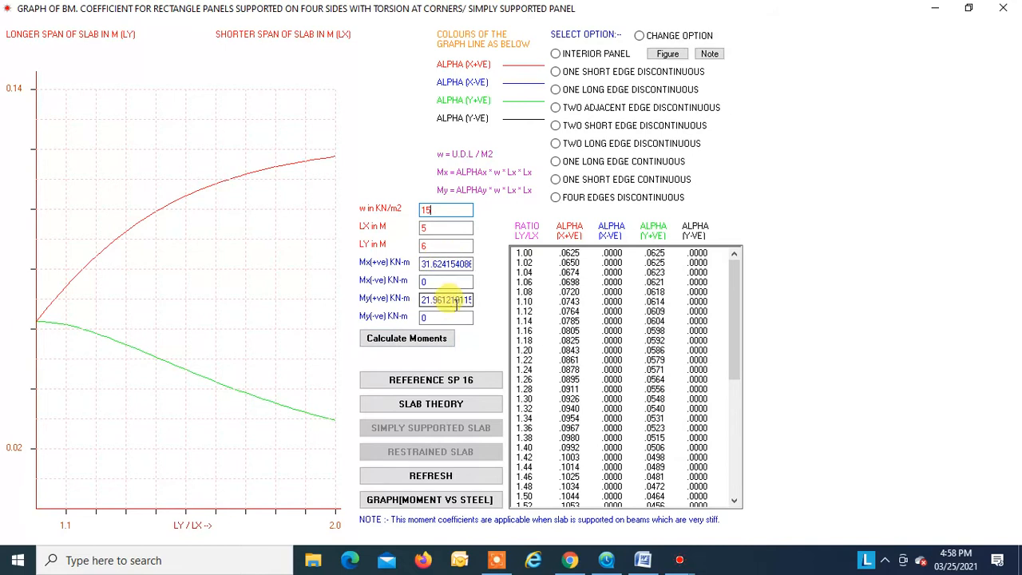
pyautogui.click(433, 475)
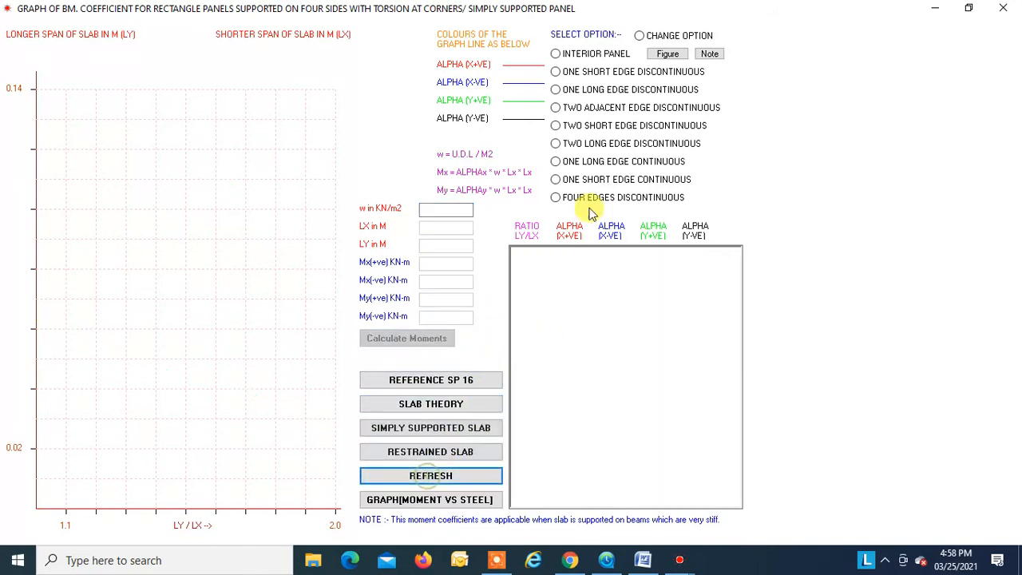
# Calculate the restrained slab moments for one short edge discontinuous with w 15 kN/m2, LX 5 m and LY 6 m
pyautogui.click(556, 73)
pyautogui.click(415, 453)
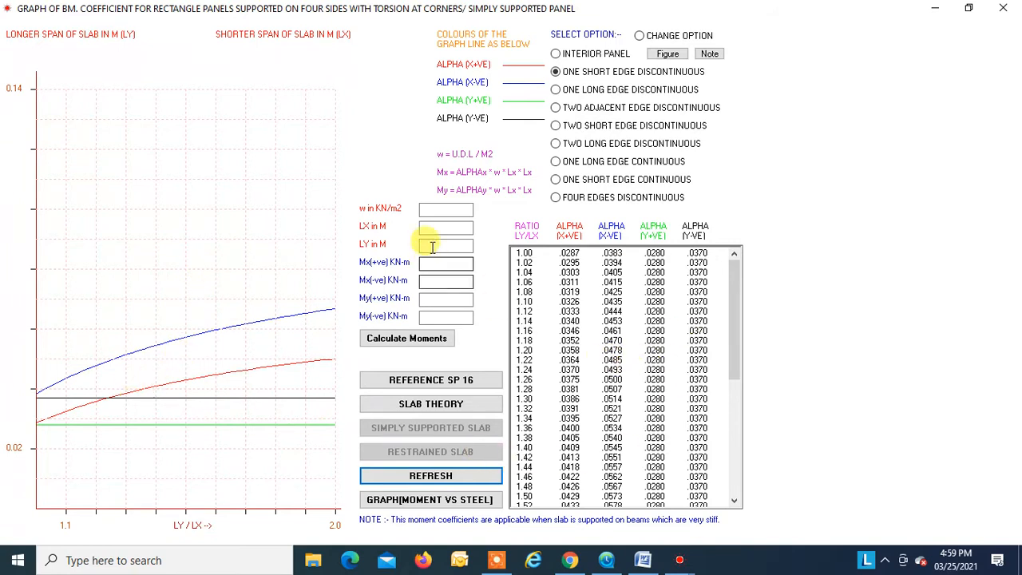
pyautogui.click(430, 211)
pyautogui.write('15')
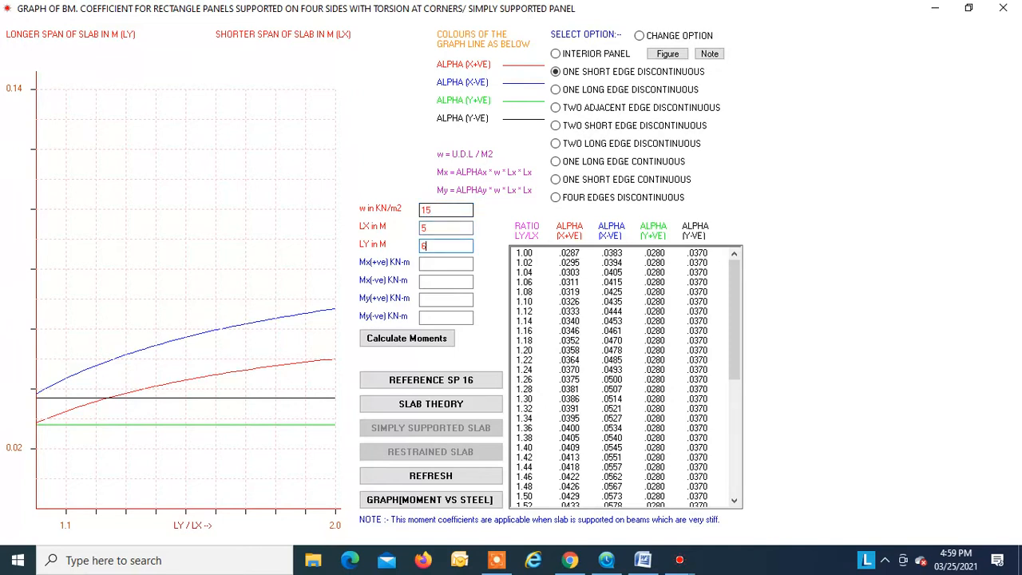
pyautogui.click(417, 337)
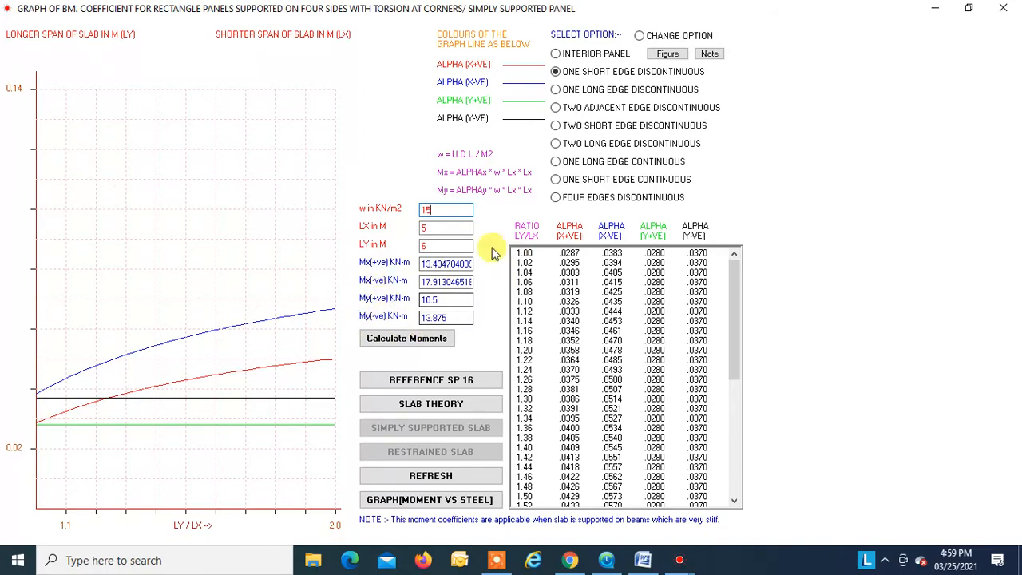
# View the moment versus steel graph form, and close both it and the moment coefficient form
pyautogui.click(418, 499)
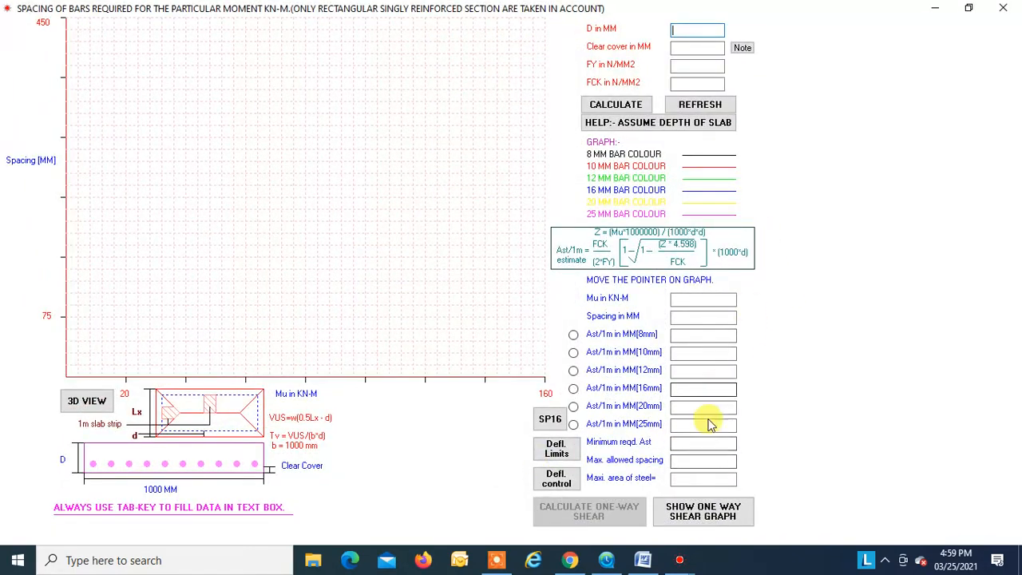
pyautogui.click(1003, 9)
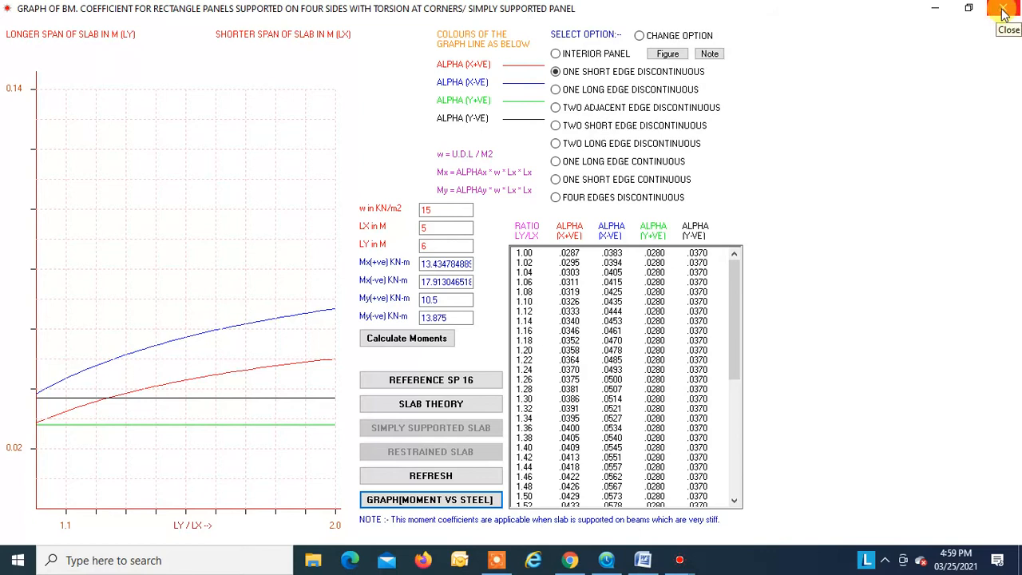
pyautogui.click(1004, 9)
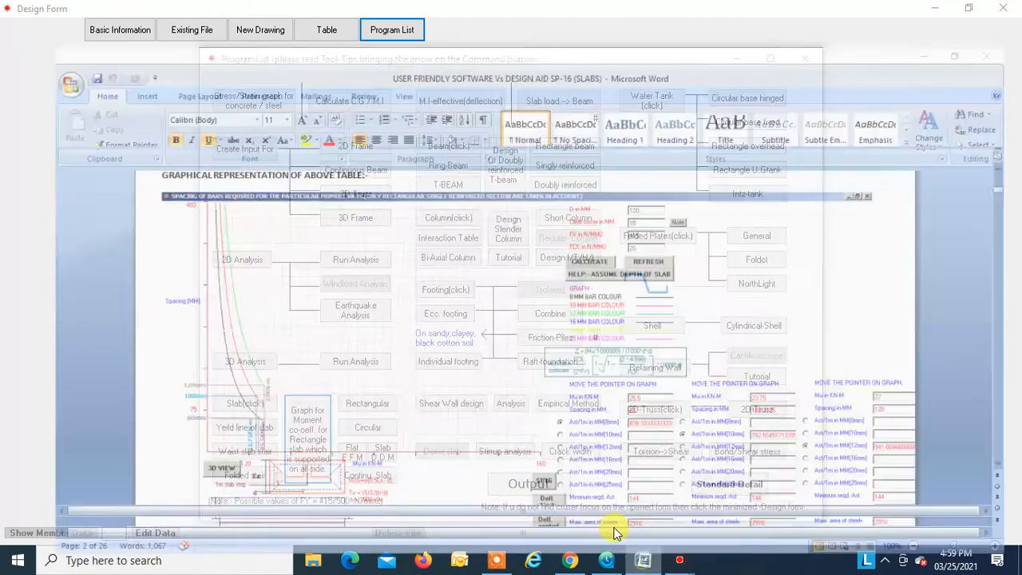
# Switch to the Word document and review the SP-16 table, its graph, the floor plan and the slab data table
pyautogui.click(645, 562)
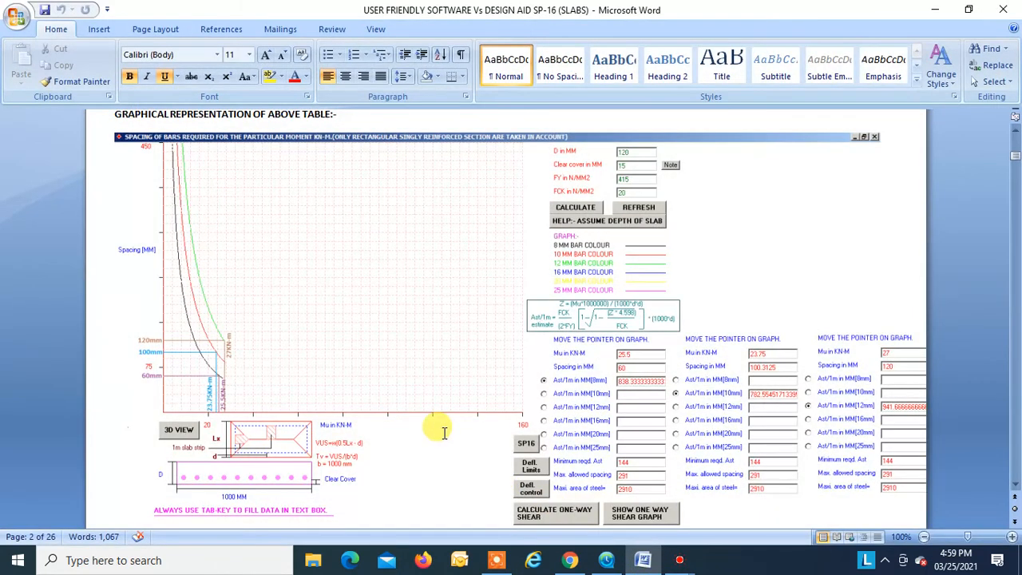
pyautogui.scroll(10, 444, 432)
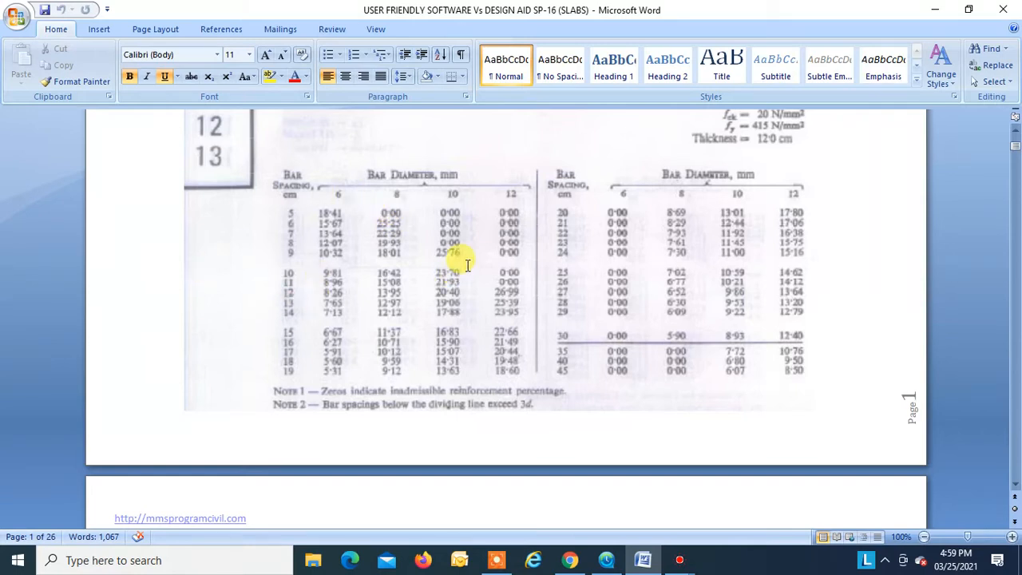
pyautogui.scroll(-9, 397, 275)
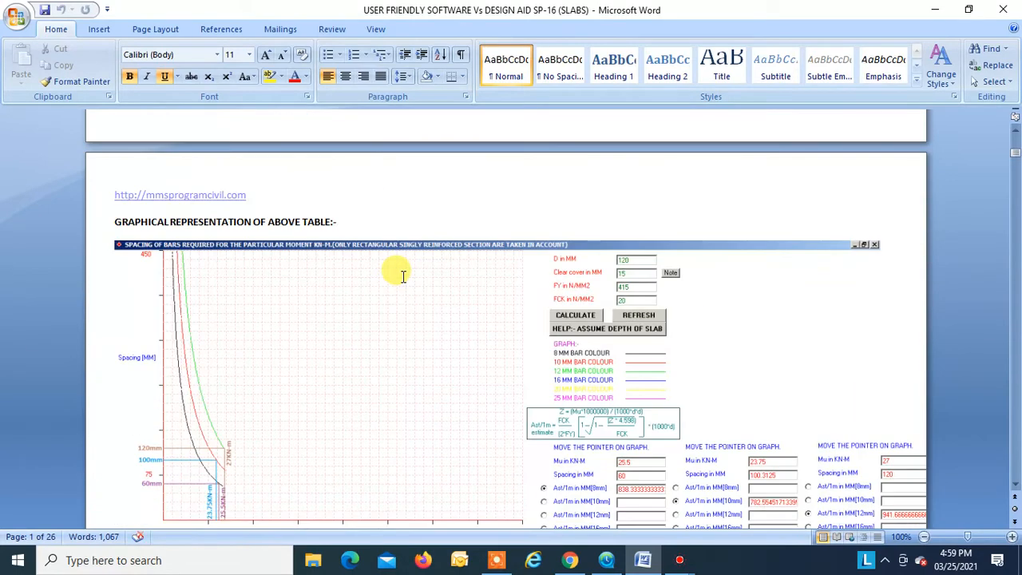
pyautogui.scroll(-2, 403, 276)
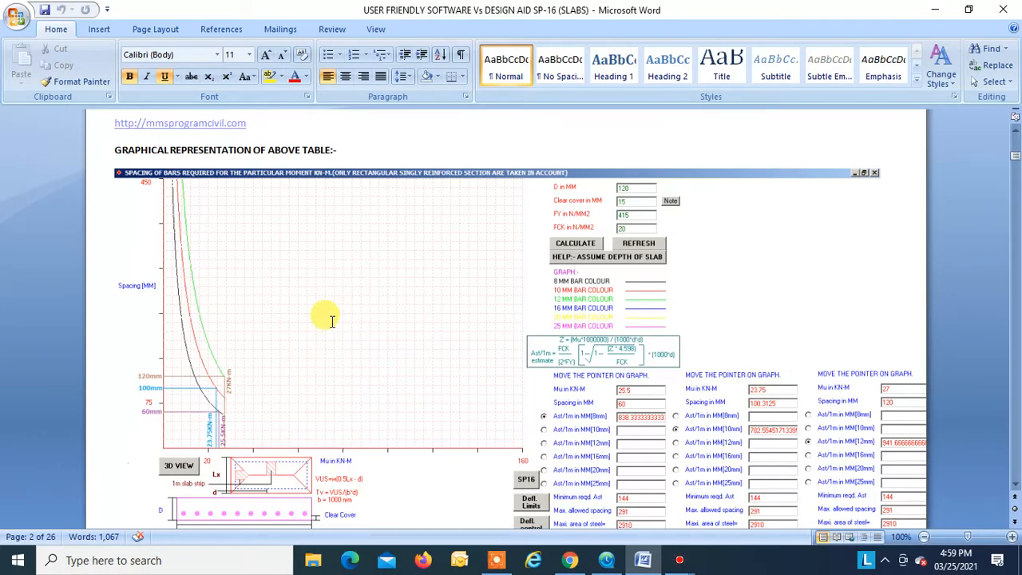
pyautogui.scroll(-5, 332, 319)
pyautogui.scroll(-10, 336, 320)
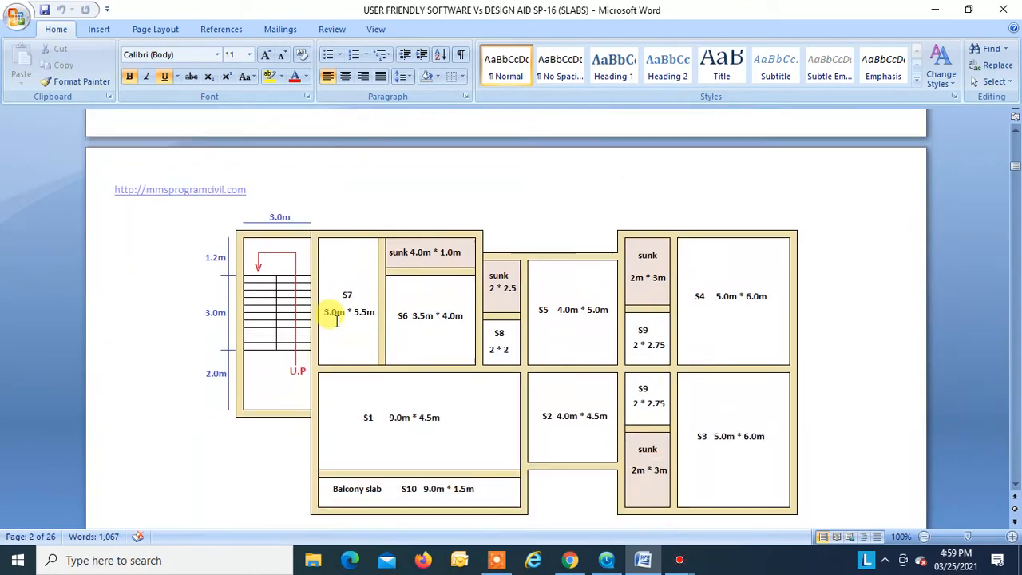
pyautogui.scroll(-1, 337, 319)
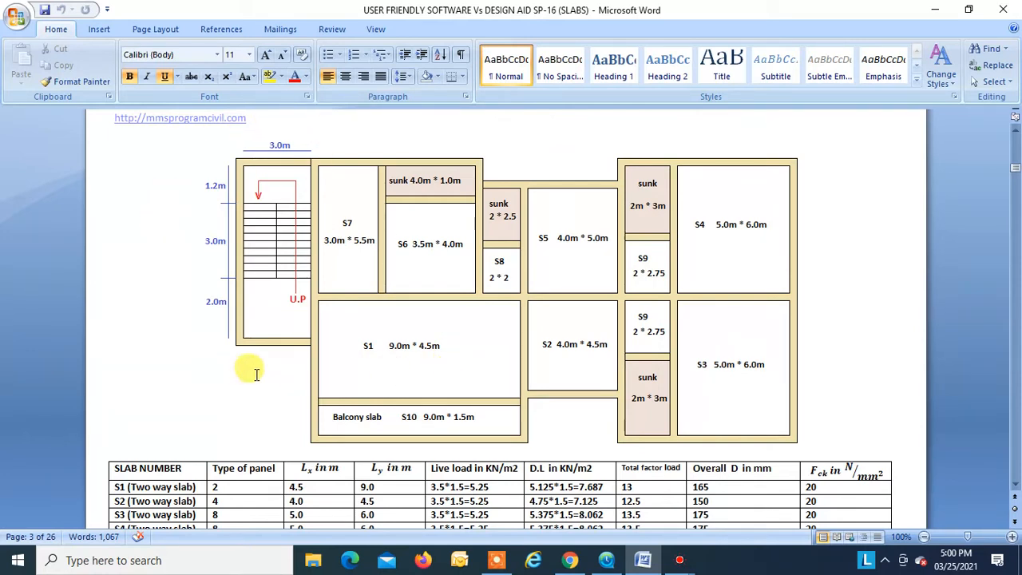
pyautogui.scroll(-3, 405, 339)
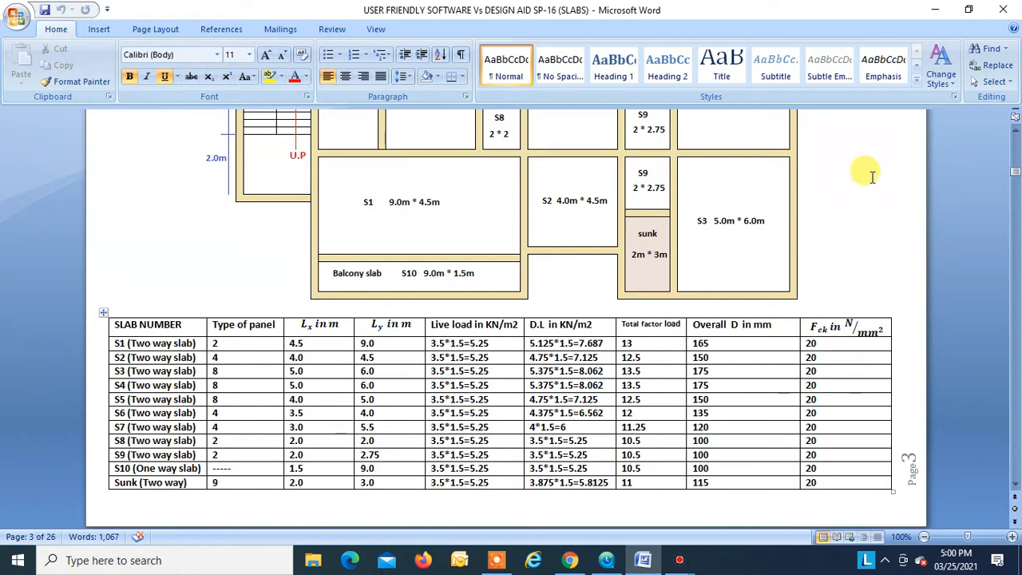
pyautogui.click(934, 10)
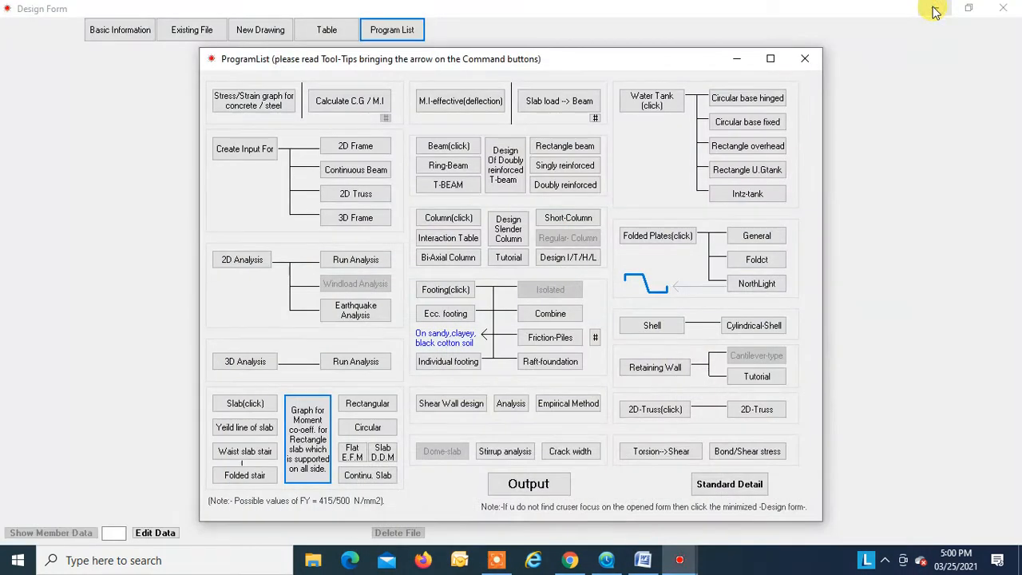
# Start input data for a rectangular slab with Fck 20 N/mm2 and Fy 415 N/mm2
pyautogui.click(364, 404)
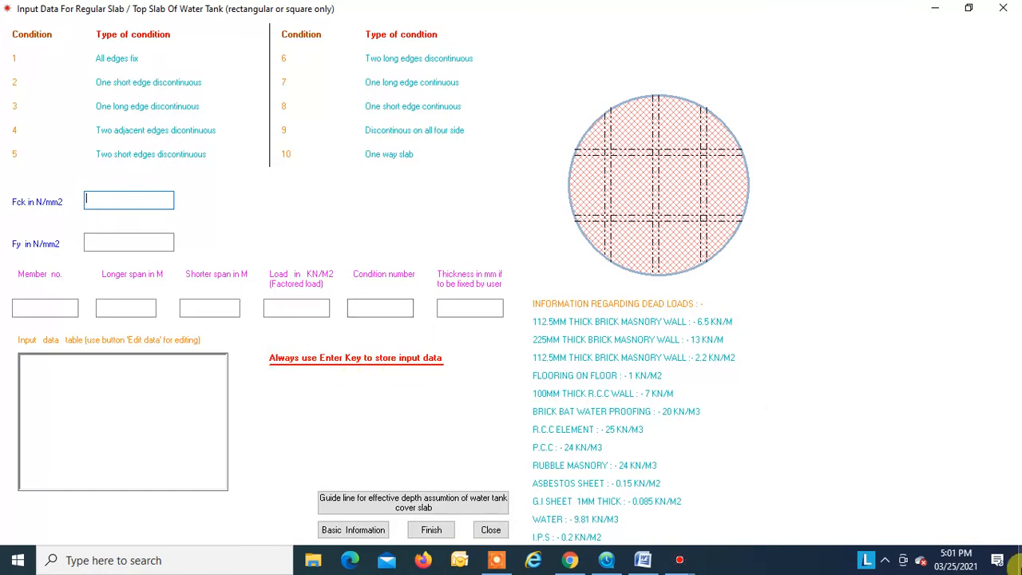
pyautogui.write('20')
pyautogui.press('Return')
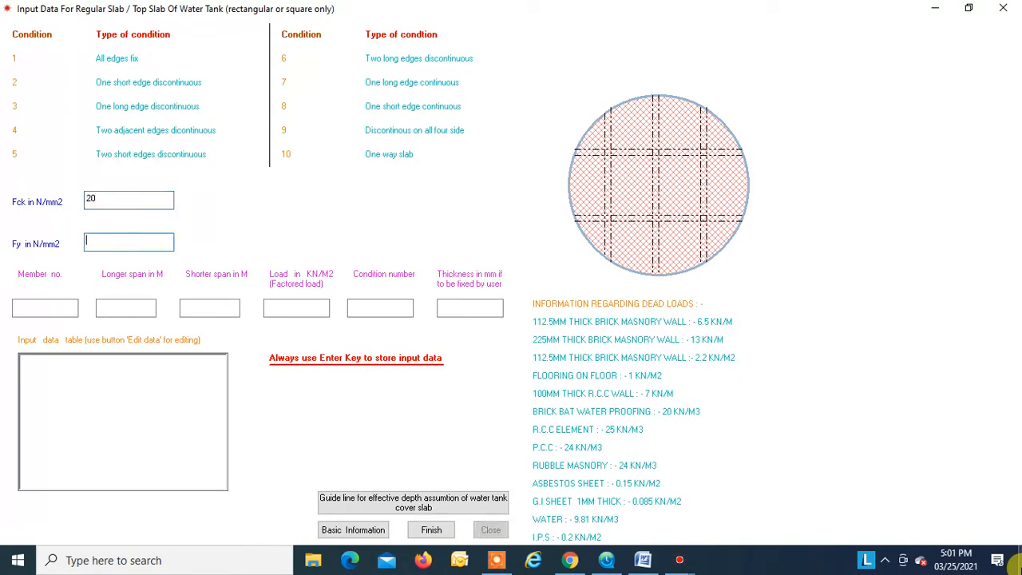
pyautogui.write('415')
pyautogui.press('Return')
# Store member 1 with longer span 9 m, shorter span 4.5 m, factored load 13 kN/m2, condition 2 and thickness 165 mm
pyautogui.write('9')
pyautogui.press('Return')
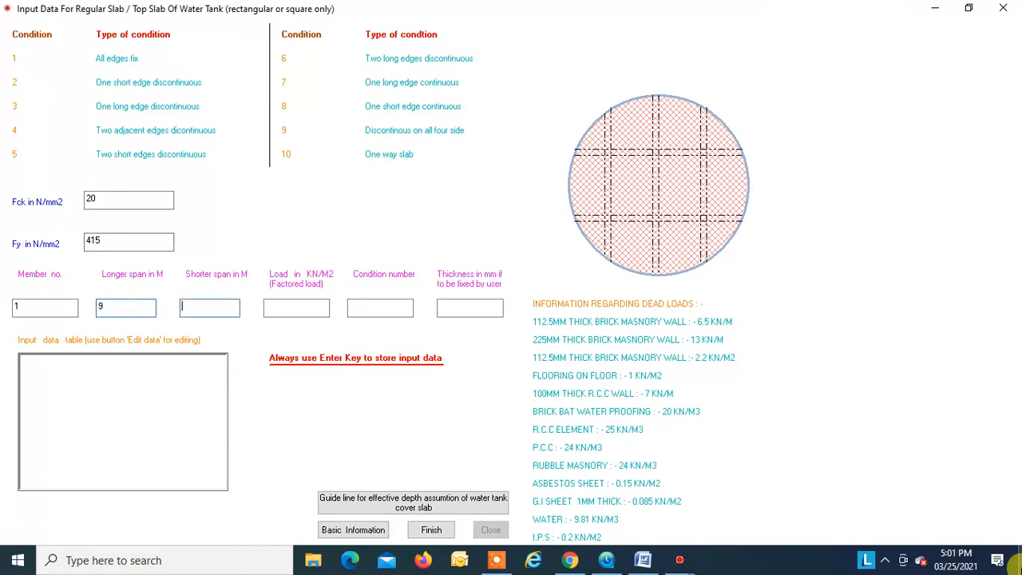
pyautogui.write('4.5')
pyautogui.press('Return')
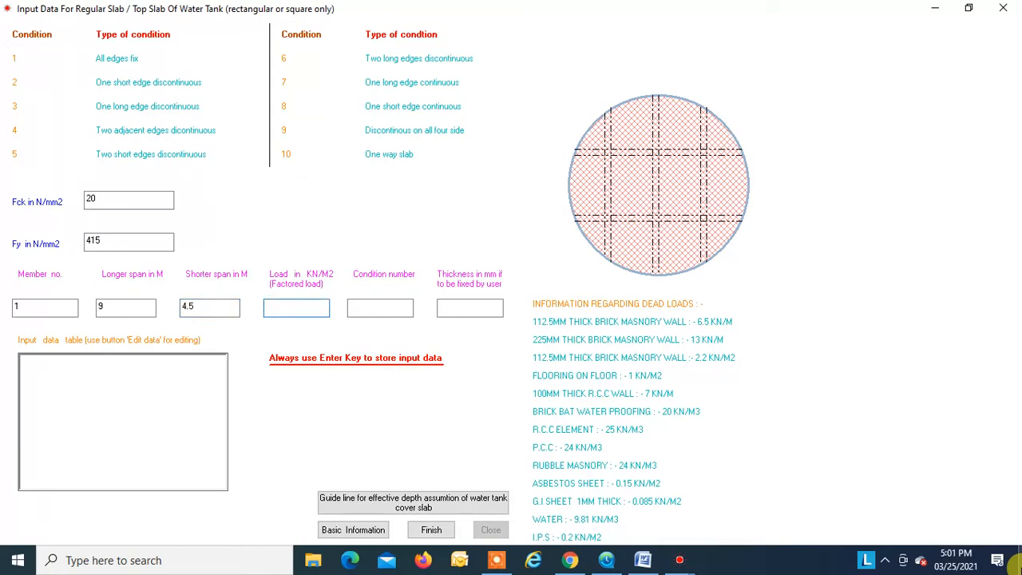
pyautogui.write('13')
pyautogui.press('Return')
pyautogui.write('2')
pyautogui.press('Return')
pyautogui.write('165')
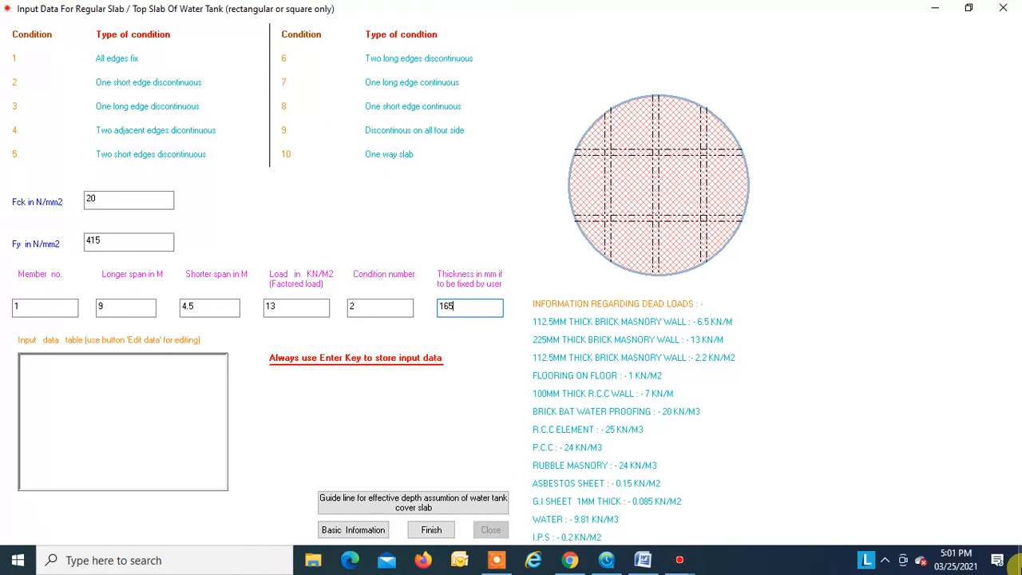
pyautogui.press('Return')
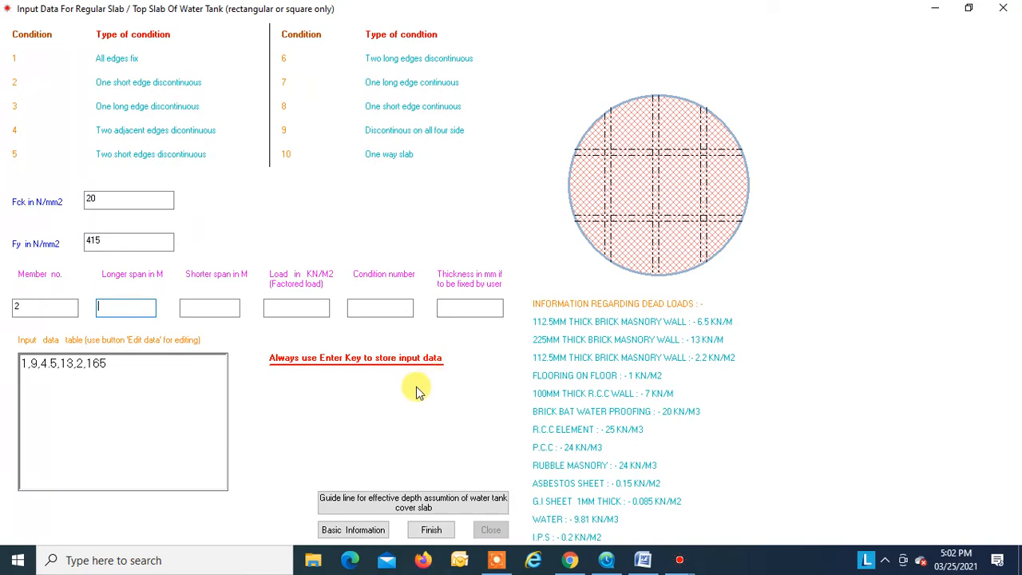
# Store member 2 with longer span 4.5 m, shorter span 4 m, factored load 12.5 kN/m2, condition 4 and thickness 150 mm
pyautogui.write('45')
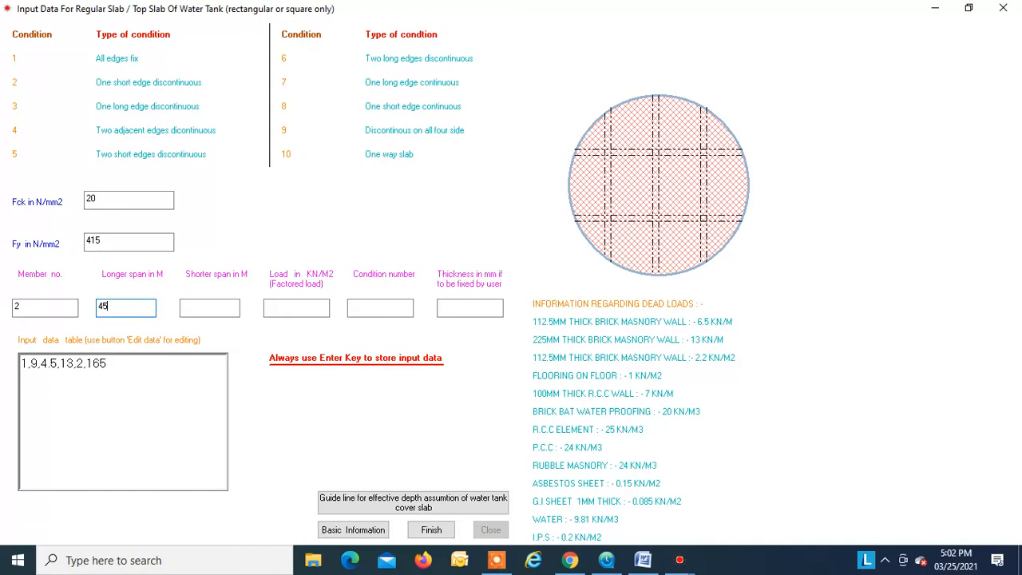
pyautogui.press('BackSpace')
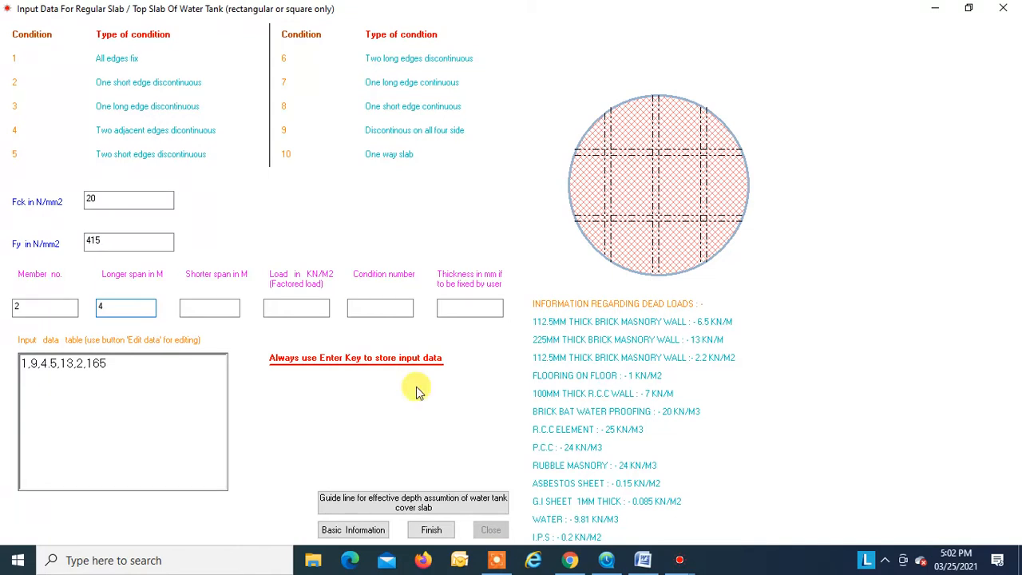
pyautogui.write('.5')
pyautogui.press('Tab')
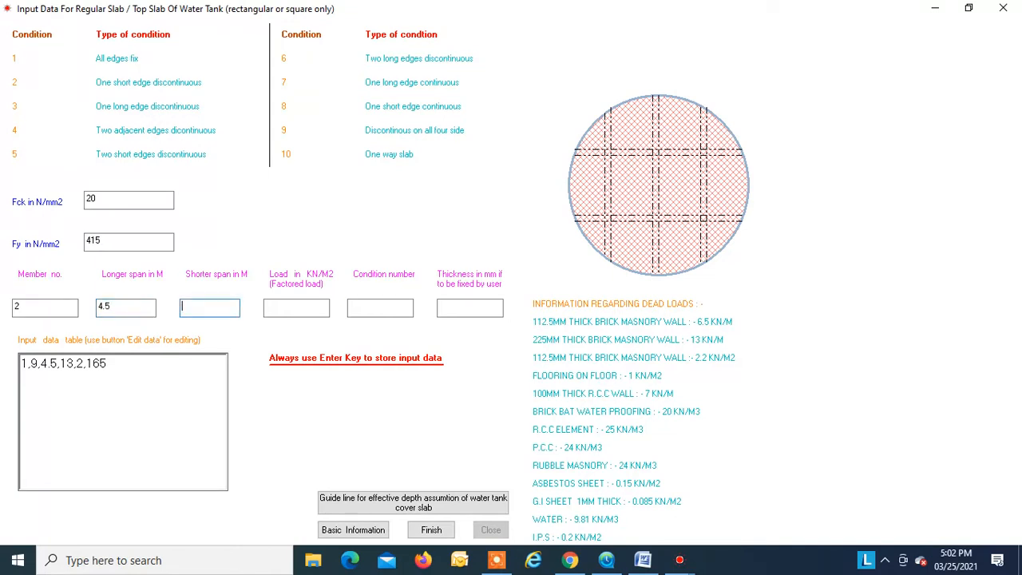
pyautogui.write('4')
pyautogui.press('Tab')
pyautogui.write('12.5')
pyautogui.press('Tab')
pyautogui.write('4')
pyautogui.press('Tab')
pyautogui.write('150')
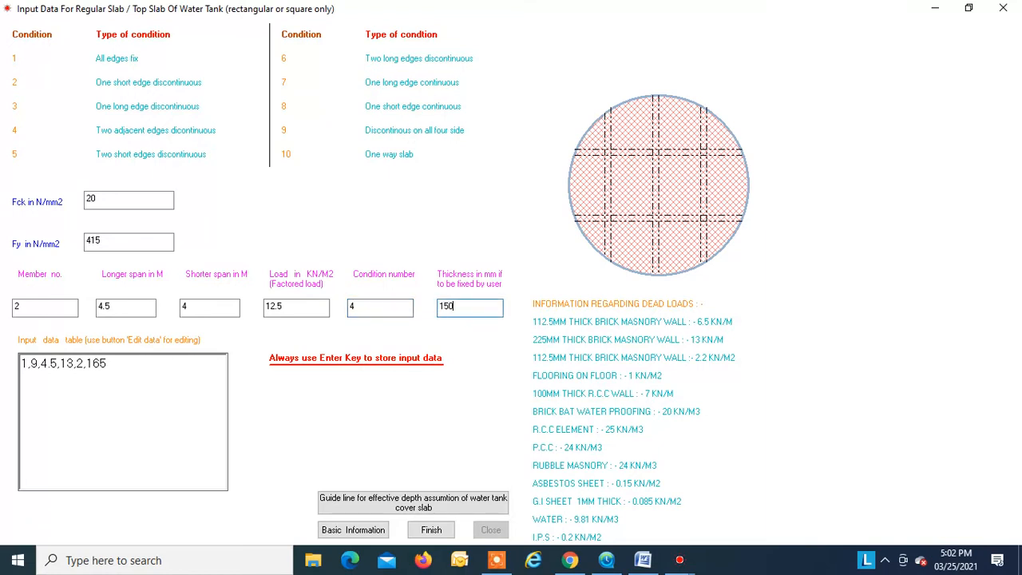
pyautogui.press('Return')
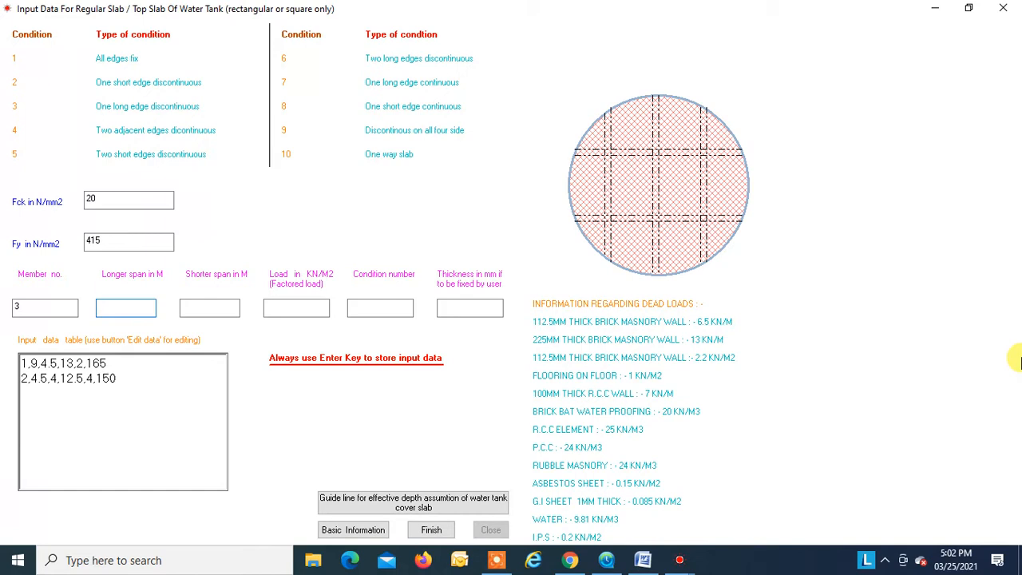
# Store member 3 with longer span 6 m, shorter span 5 m, factored load 13.5 kN/m2, condition 8 and thickness 175 mm
pyautogui.write('6')
pyautogui.press('Return')
pyautogui.write('5')
pyautogui.press('Return')
pyautogui.write('13.5')
pyautogui.press('Return')
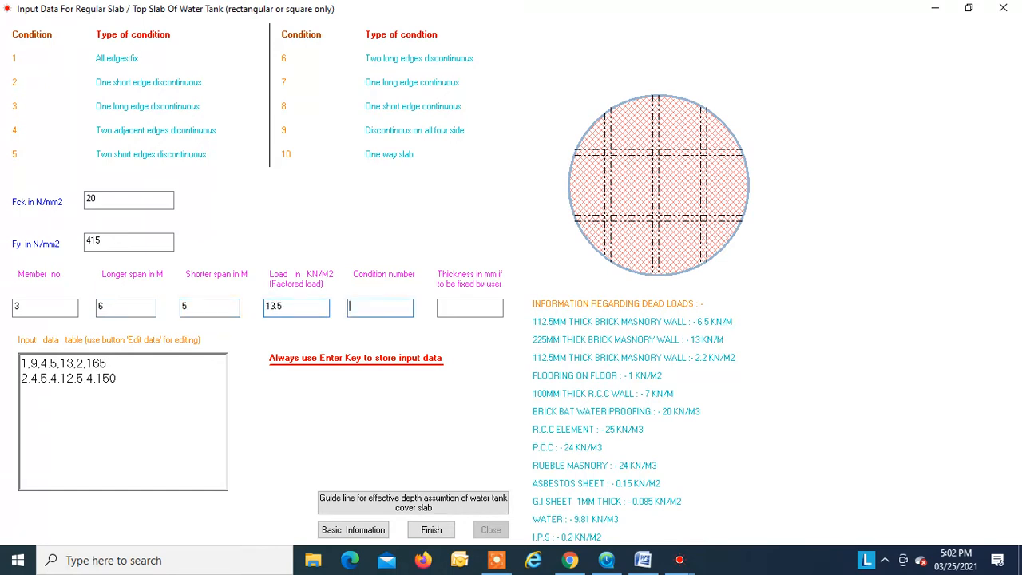
pyautogui.write('8')
pyautogui.press('Return')
pyautogui.write('175')
pyautogui.press('Return')
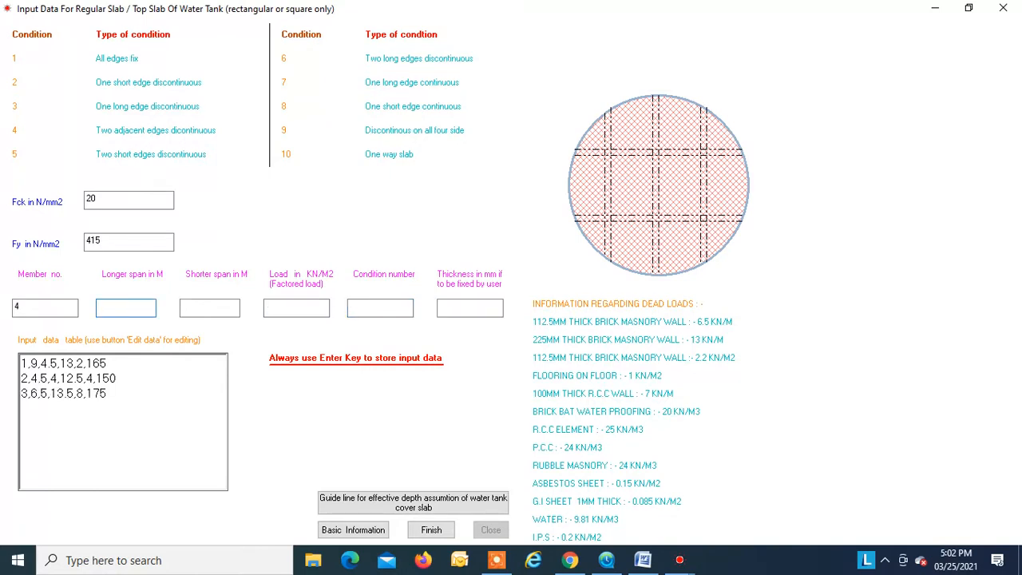
# Store member 4 with longer span 6 m, shorter span 5 m, factored load 13.5 kN/m2, condition 8 and thickness 175 mm
pyautogui.write('6')
pyautogui.press('Return')
pyautogui.write('5')
pyautogui.press('Return')
pyautogui.write('13.5')
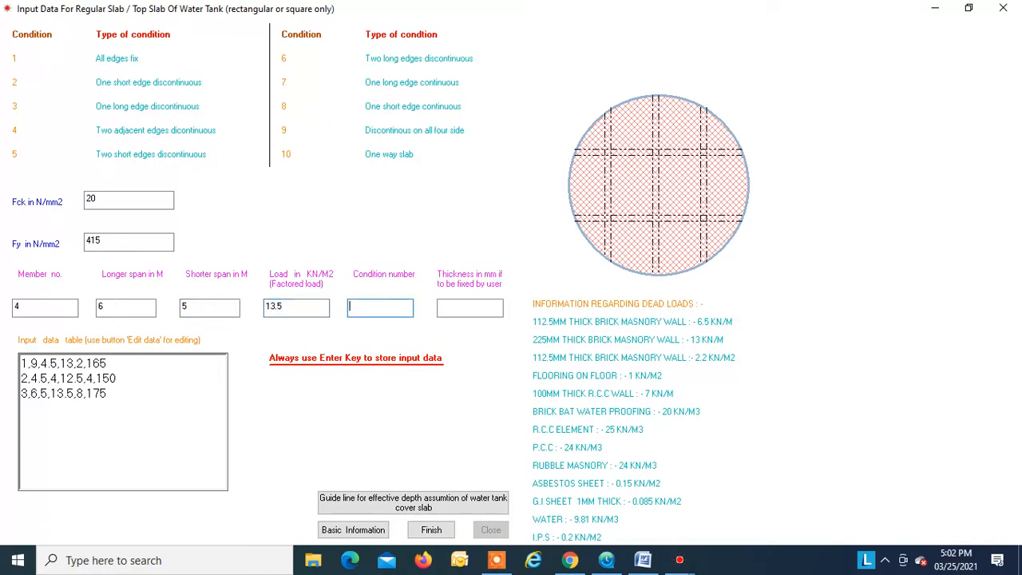
pyautogui.press('Return')
pyautogui.write('8')
pyautogui.press('Return')
pyautogui.write('175')
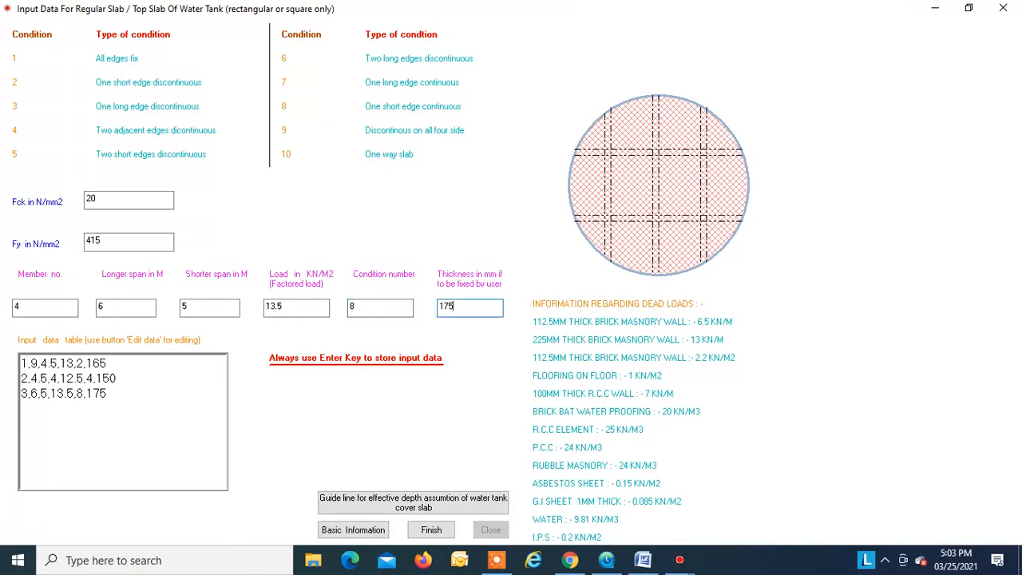
pyautogui.press('Return')
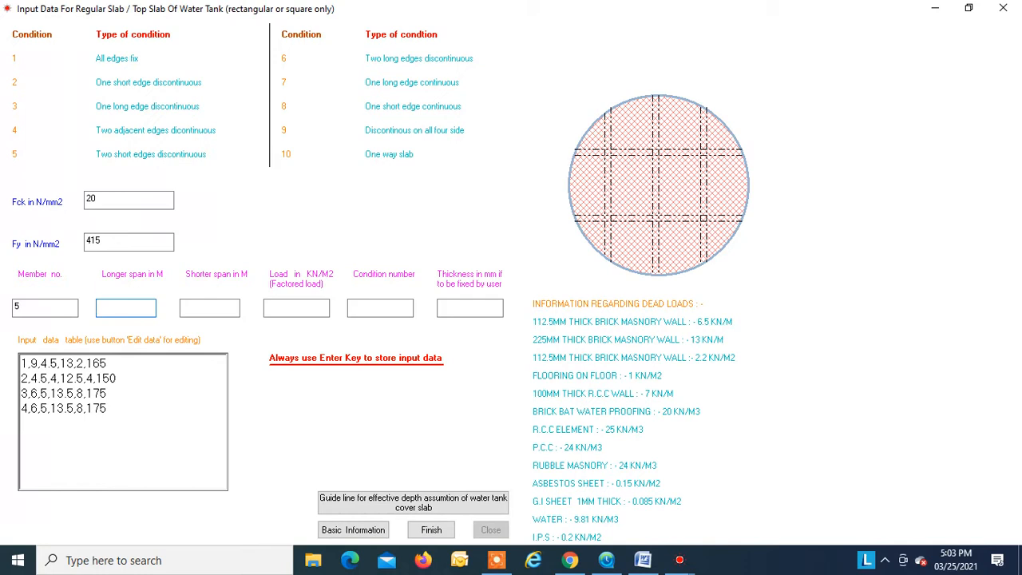
# Store member 5 with longer span 5 m, shorter span 4 m, factored load 12.5 kN/m2, condition 8 and thickness 150 mm
pyautogui.write('5')
pyautogui.press('Return')
pyautogui.write('412.5')
pyautogui.press('Return')
pyautogui.write('8')
pyautogui.press('Return')
pyautogui.write('150')
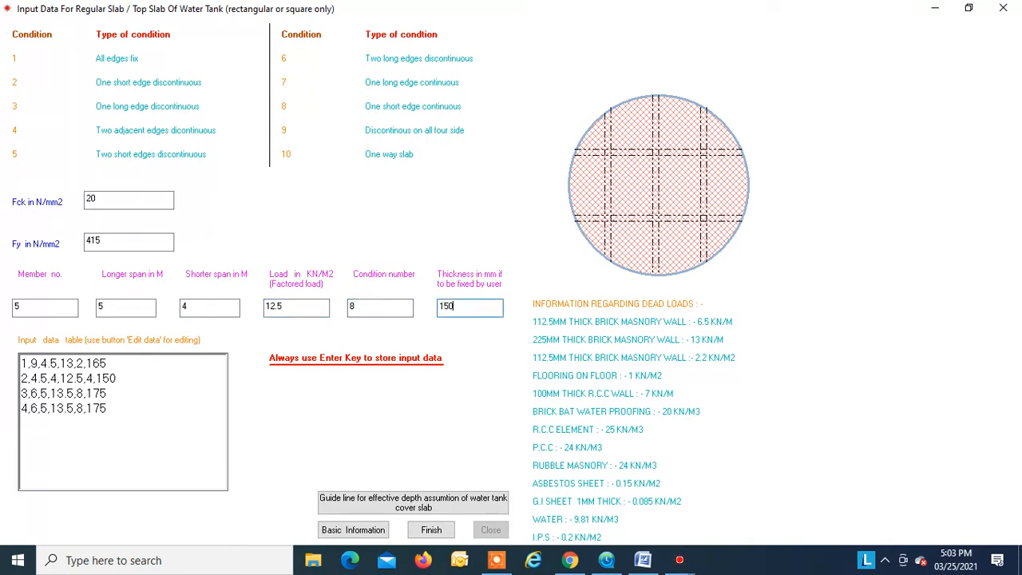
pyautogui.press('Return')
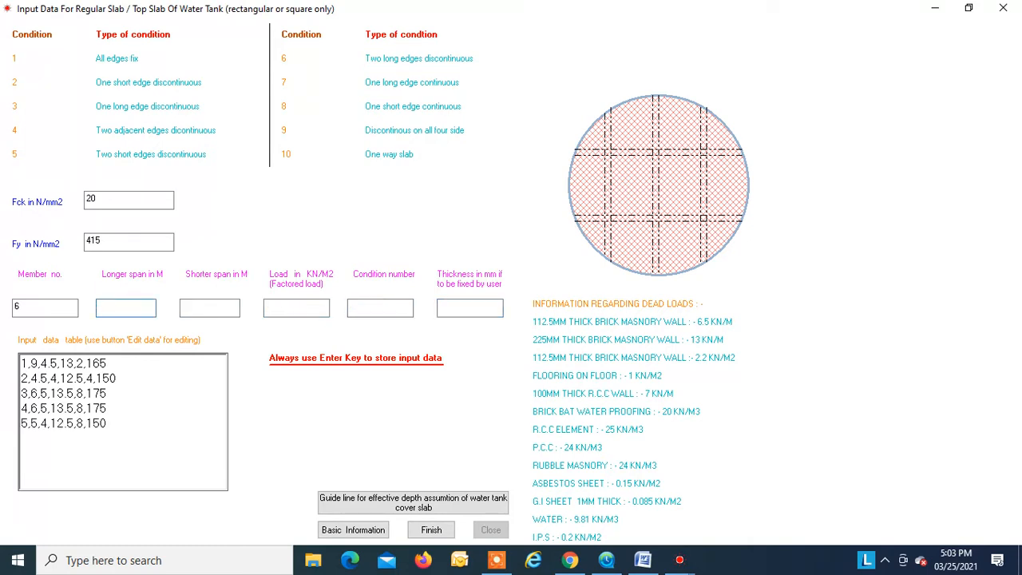
# Store member 6 with longer span 4 m, shorter span 3.5 m, factored load 12 kN/m2, condition 4 and thickness 135 mm
pyautogui.write('4')
pyautogui.press('Return')
pyautogui.write('3.5')
pyautogui.press('Return')
pyautogui.write('12')
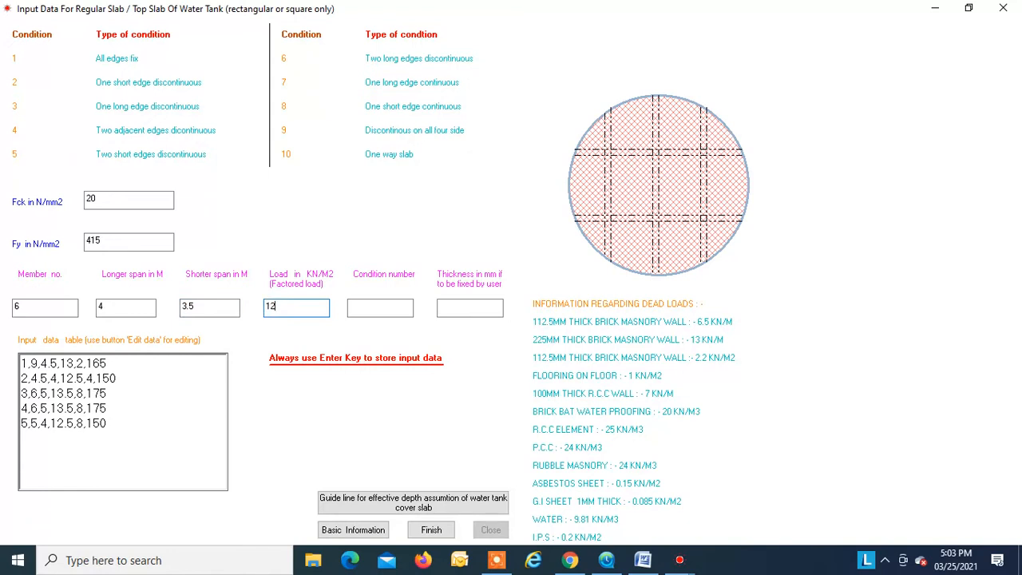
pyautogui.press('Return')
pyautogui.write('4')
pyautogui.press('Return')
pyautogui.write('135')
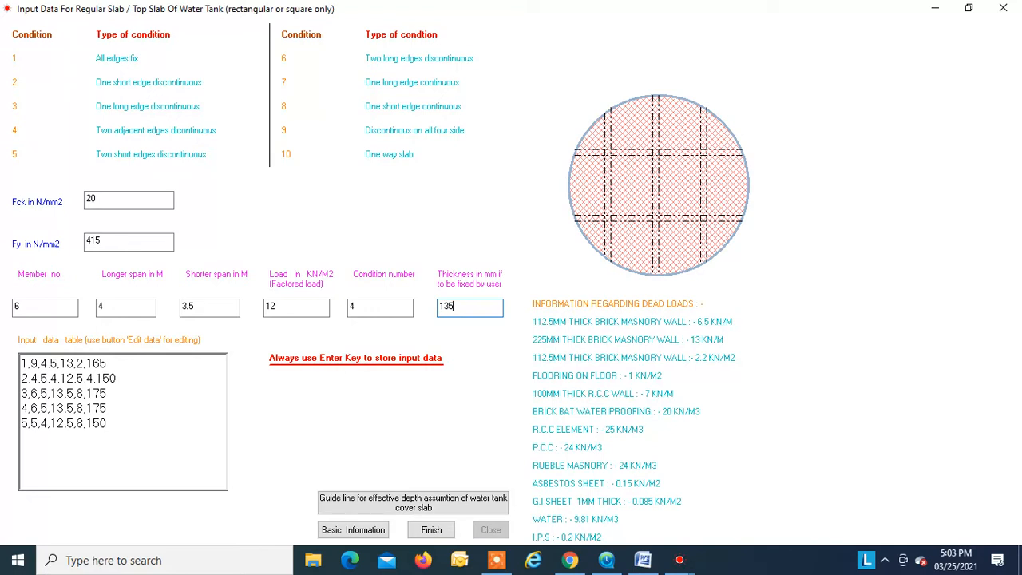
pyautogui.press('Return')
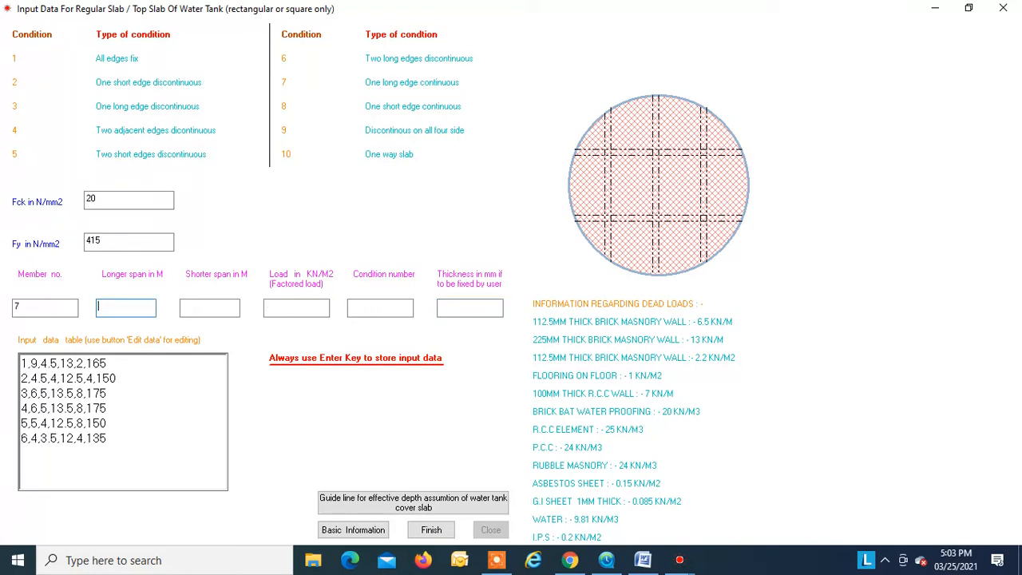
# Enter member 7's longer span as 5.5 m, shorter span as 3 m and factored load as 11.25 kN/m2
pyautogui.write('5.5')
pyautogui.press('Return')
pyautogui.write('3')
pyautogui.press('Return')
pyautogui.write('112')
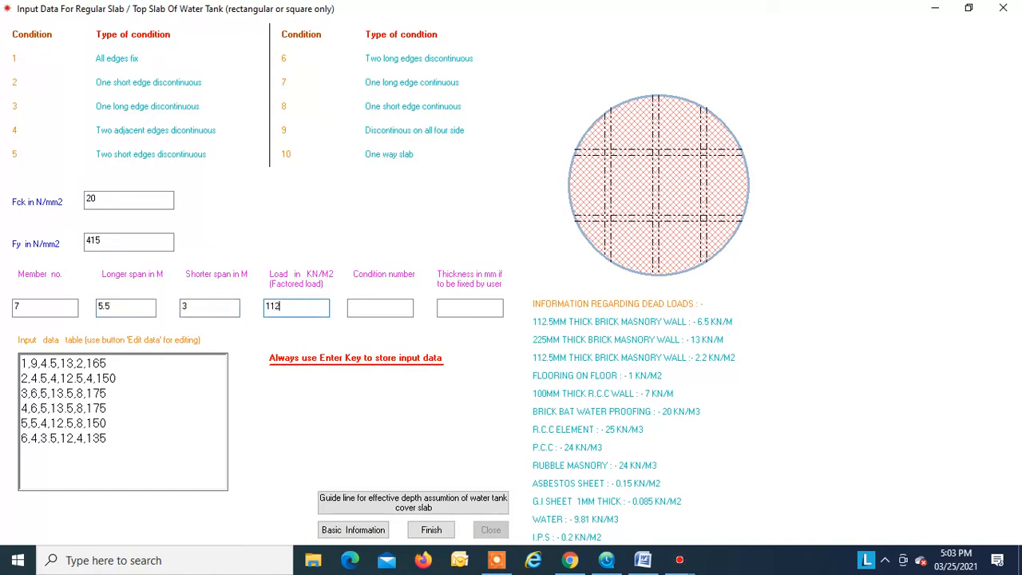
pyautogui.press('Return')
pyautogui.write('.25')
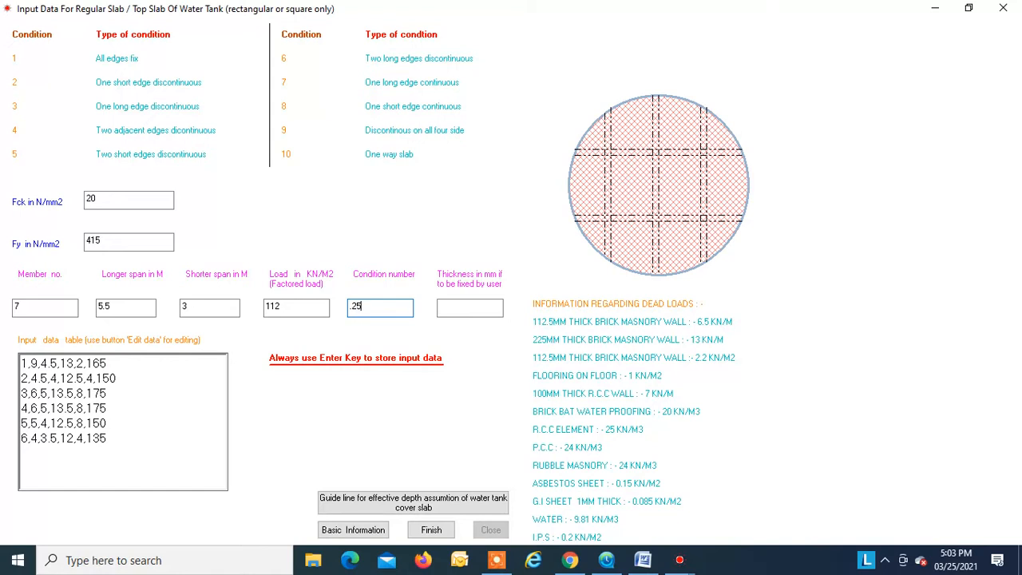
pyautogui.click(281, 307)
pyautogui.press('BackSpace')
pyautogui.write('.25')
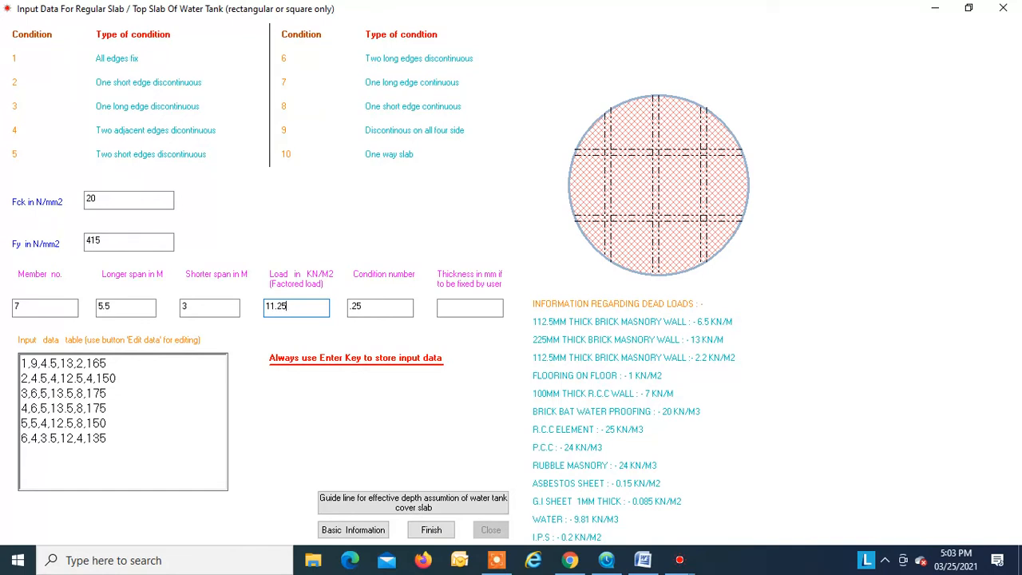
pyautogui.press('Return')
# Give member 7 condition 4 and thickness 120 mm, and store it in the input table
pyautogui.press('BackSpace')
pyautogui.press('BackSpace')
pyautogui.press('BackSpace')
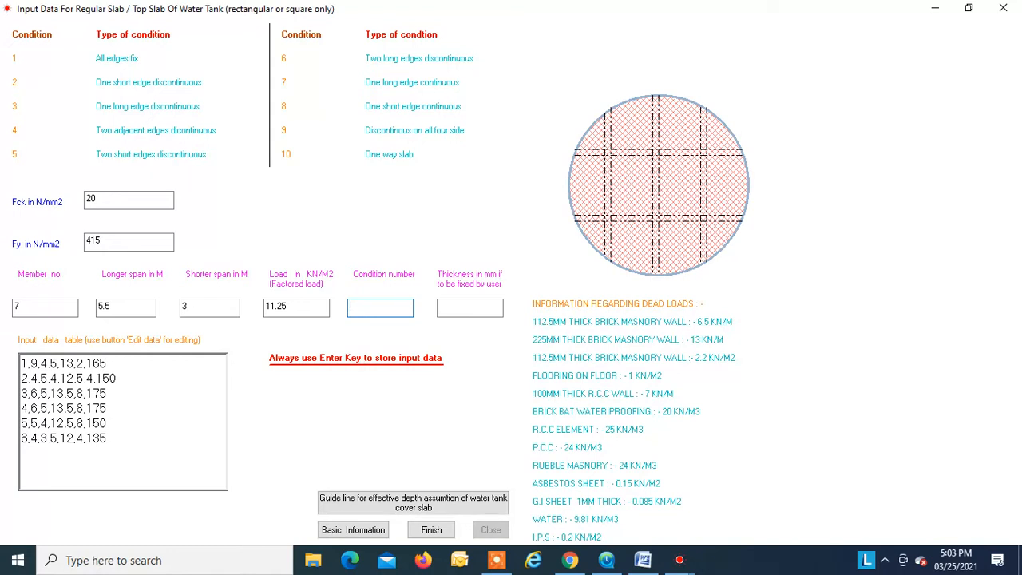
pyautogui.write('4')
pyautogui.press('Return')
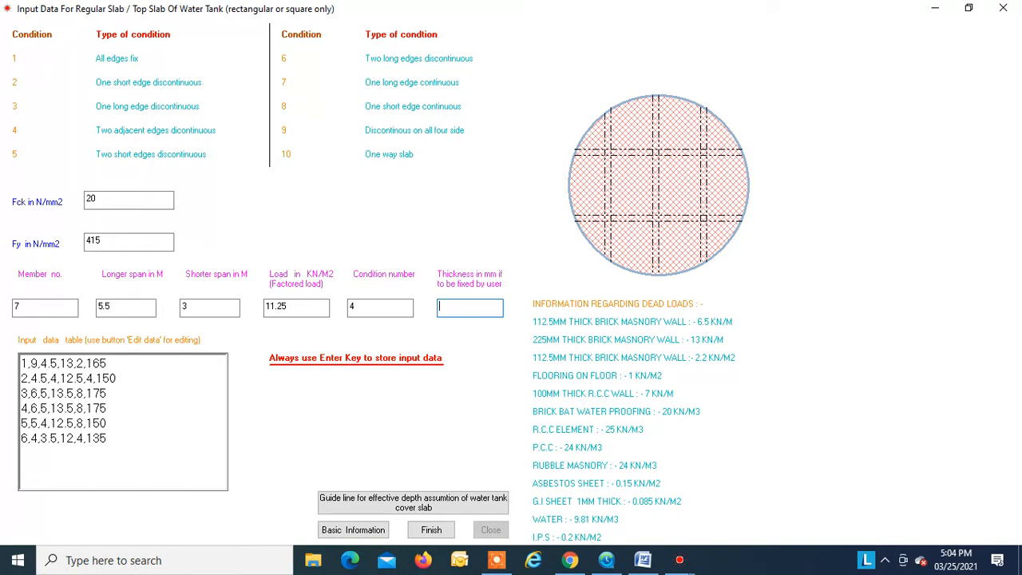
pyautogui.write('120')
pyautogui.press('Return')
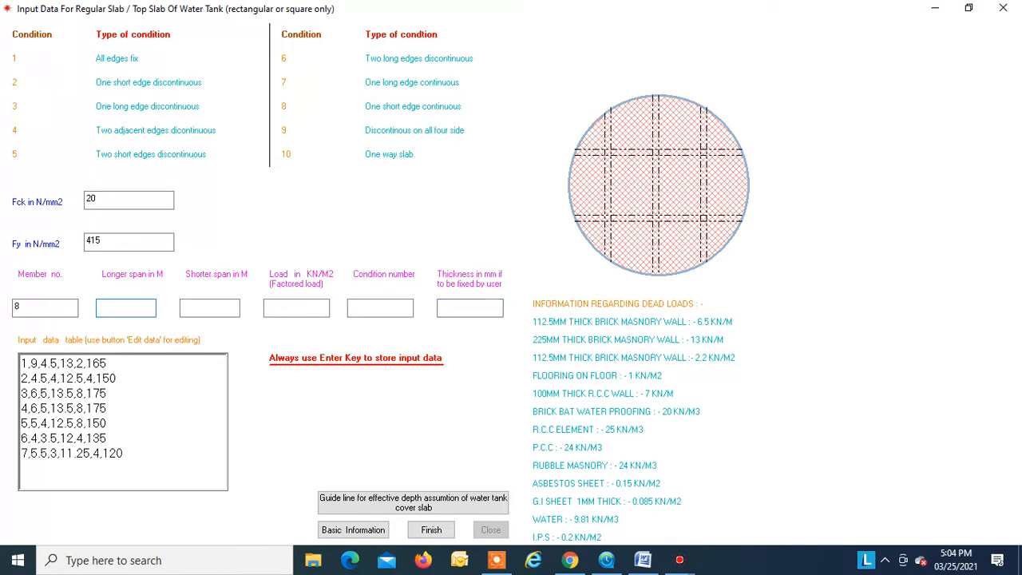
# Store member 8 with longer span 2 m, shorter span 2 m, factored load 10.5 kN/m2, condition 2 and thickness 100 mm
pyautogui.write('2')
pyautogui.press('Return')
pyautogui.write('2')
pyautogui.press('Return')
pyautogui.write('100')
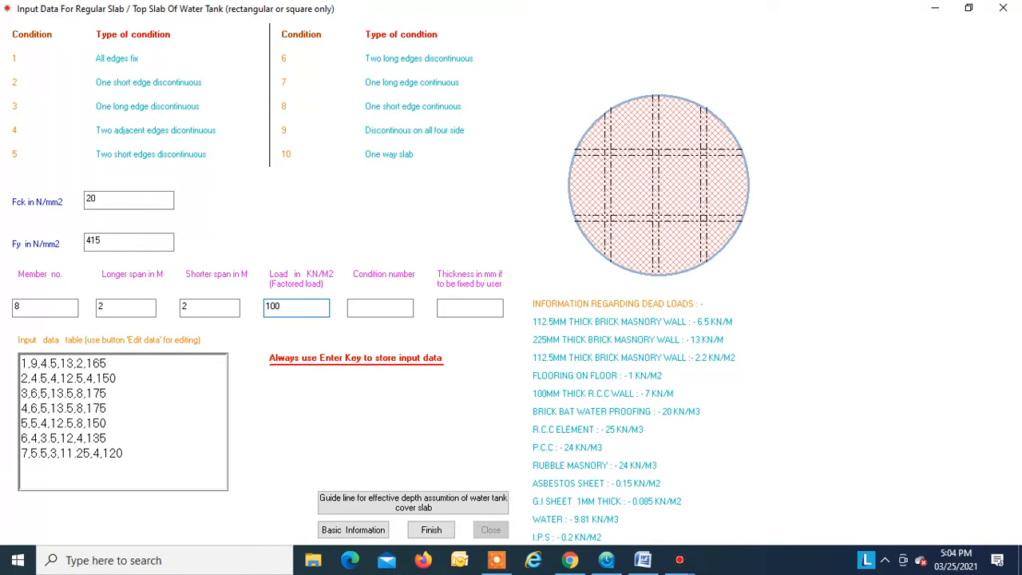
pyautogui.press('BackSpace')
pyautogui.press('BackSpace')
pyautogui.write('.5')
pyautogui.press('Return')
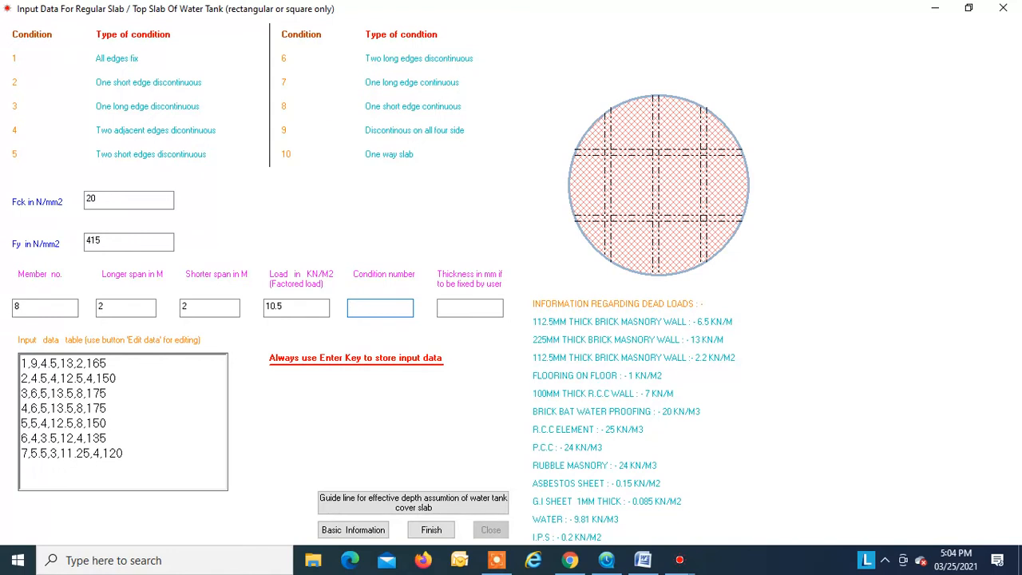
pyautogui.write('2')
pyautogui.press('Return')
pyautogui.write('100')
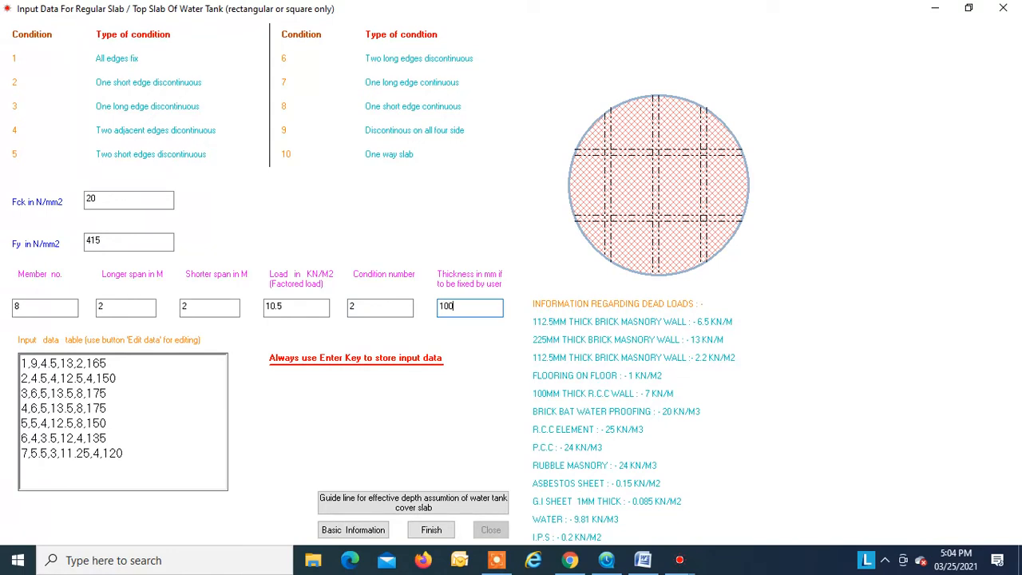
pyautogui.press('Return')
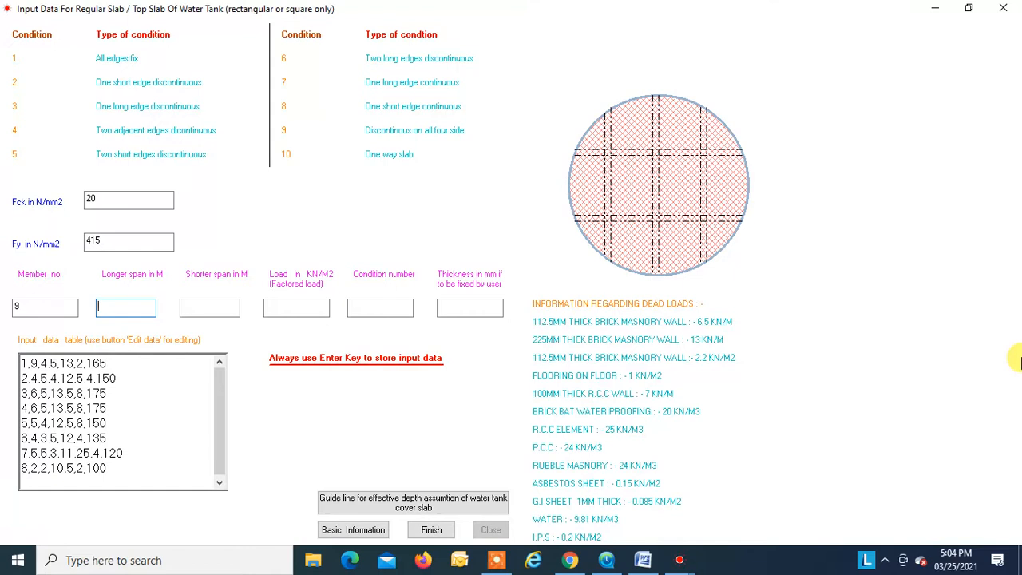
# Store member 9 with longer span 2.75 m, shorter span 2 m, factored load 10.5 kN/m2, condition 2 and thickness 100 mm
pyautogui.write('2.75')
pyautogui.press('Return')
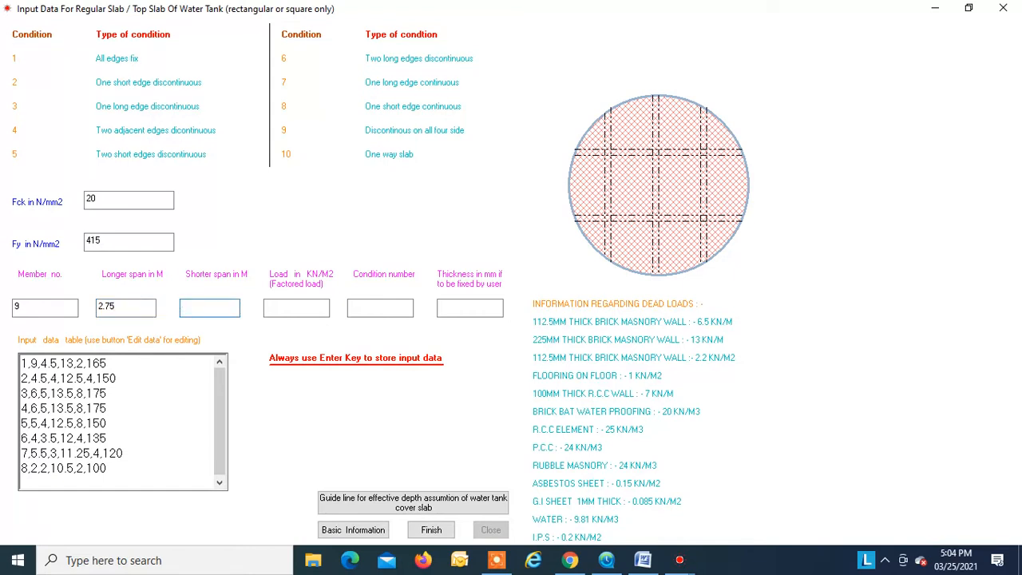
pyautogui.write('2')
pyautogui.press('Return')
pyautogui.write('10.5')
pyautogui.press('Return')
pyautogui.write('2')
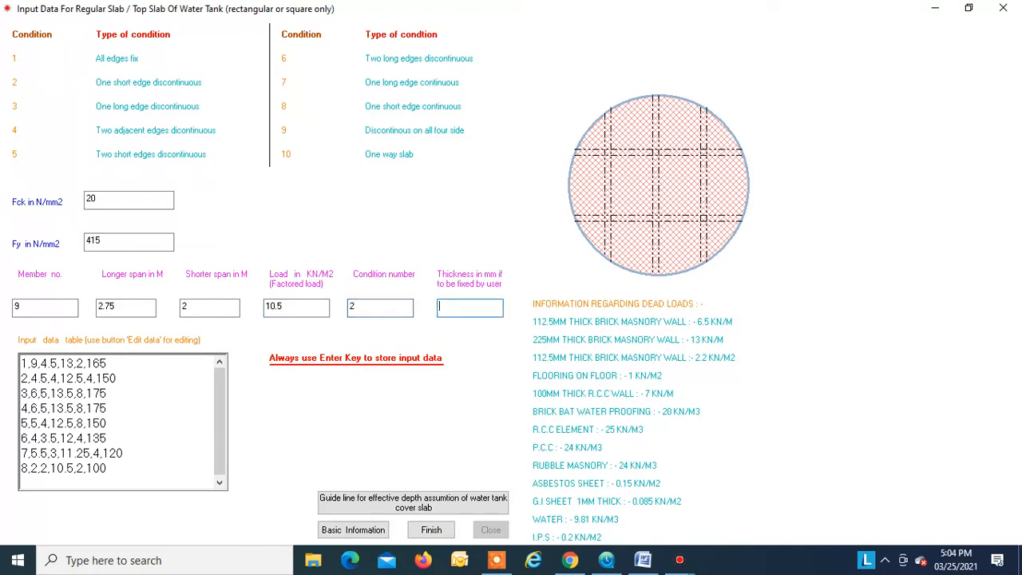
pyautogui.press('Return')
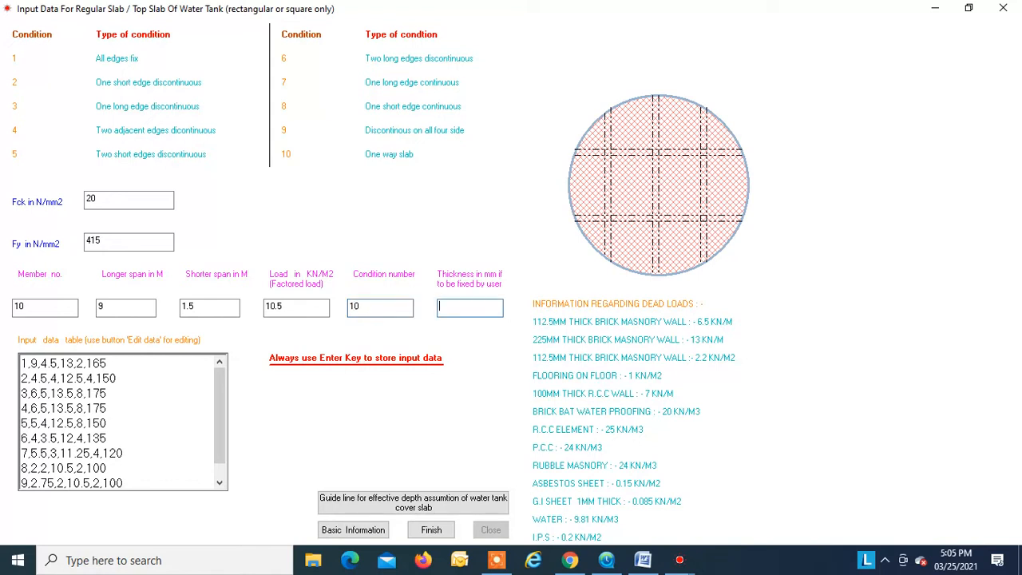
# Store member 10 with longer span 9 m, shorter span 1.5 m, factored load 10.5 kN/m2, condition 10 and thickness 100 mm
pyautogui.press('Return')
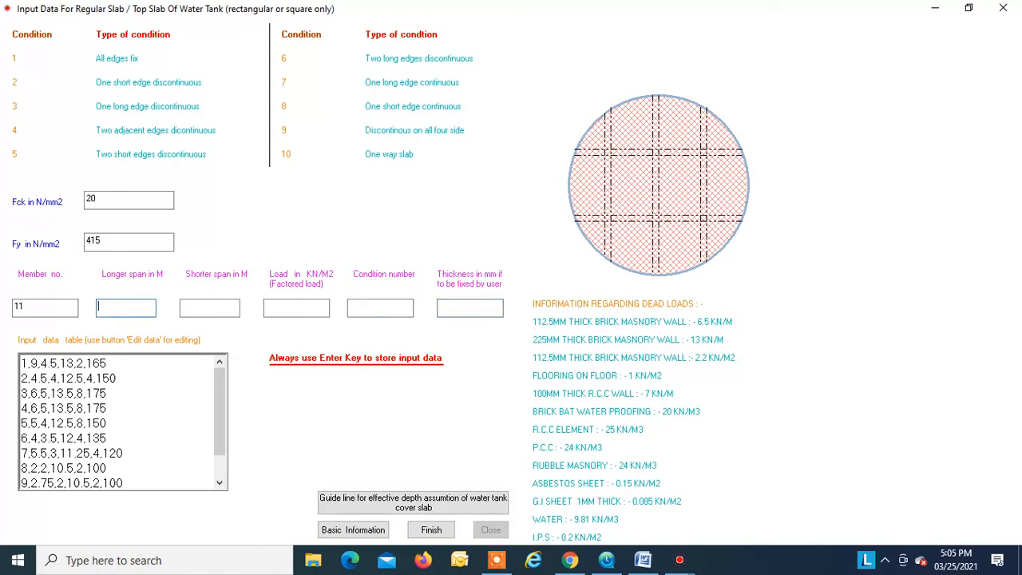
# Store member 11 with longer span 3 m, shorter span 2 m, factored load 11 kN/m2, condition 9 and thickness 115 mm
pyautogui.write('3')
pyautogui.press('Return')
pyautogui.press('Return')
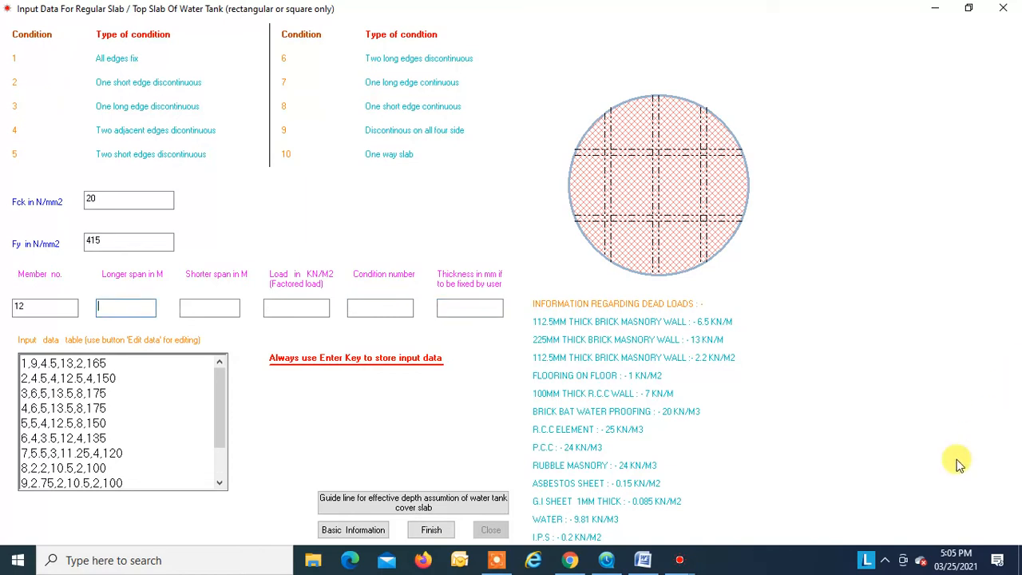
# Keep the slab data open for editing, recall member 4 and go through its stored values
pyautogui.moveTo(217, 424); pyautogui.dragTo(220, 368)
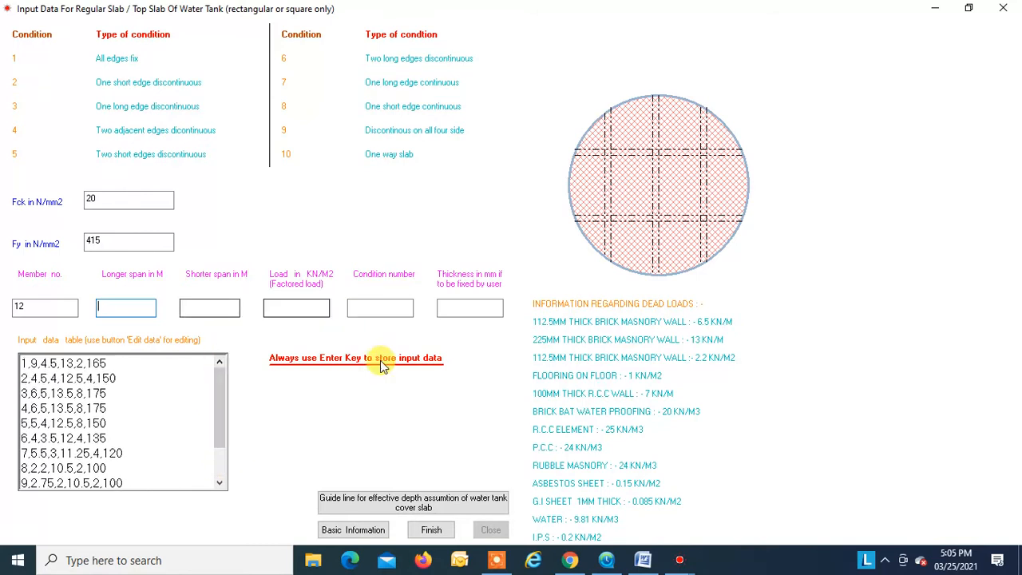
pyautogui.click(432, 530)
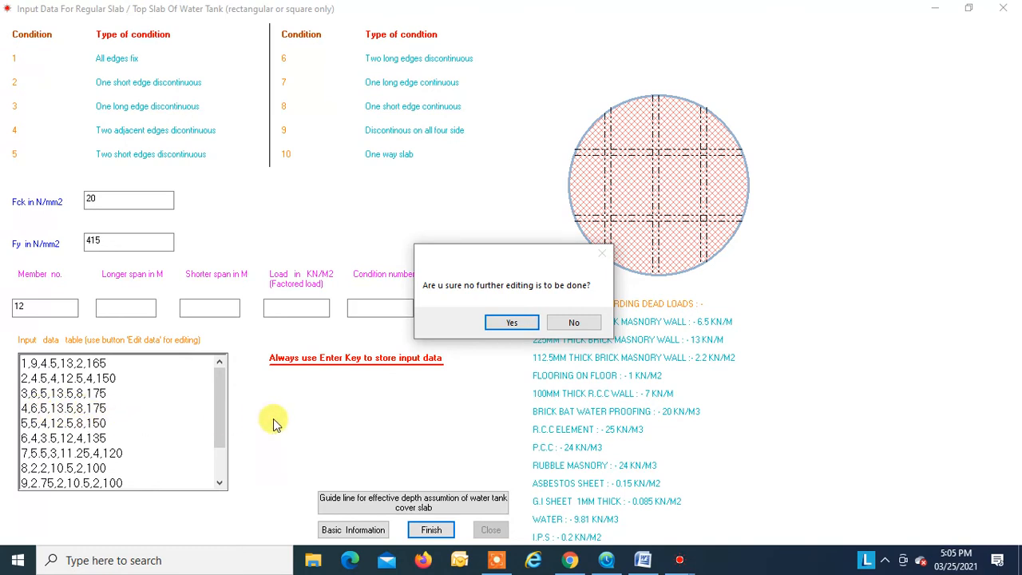
pyautogui.click(575, 324)
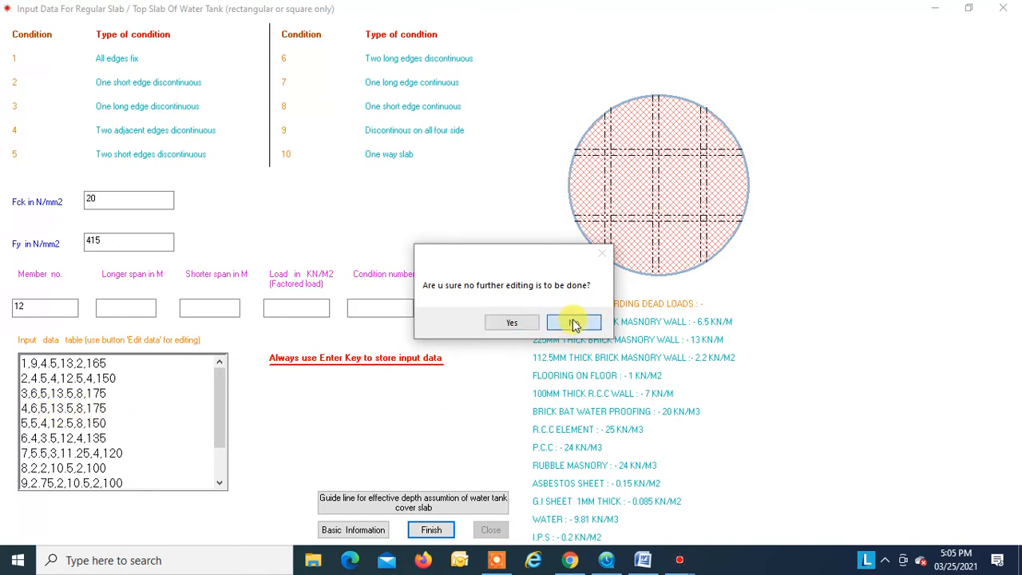
pyautogui.click(269, 478)
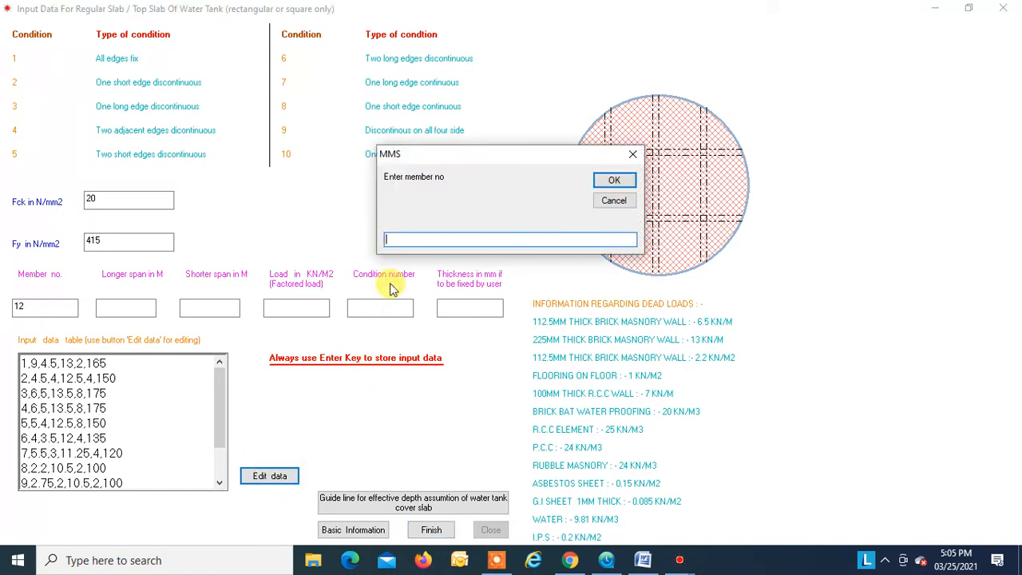
pyautogui.write('4')
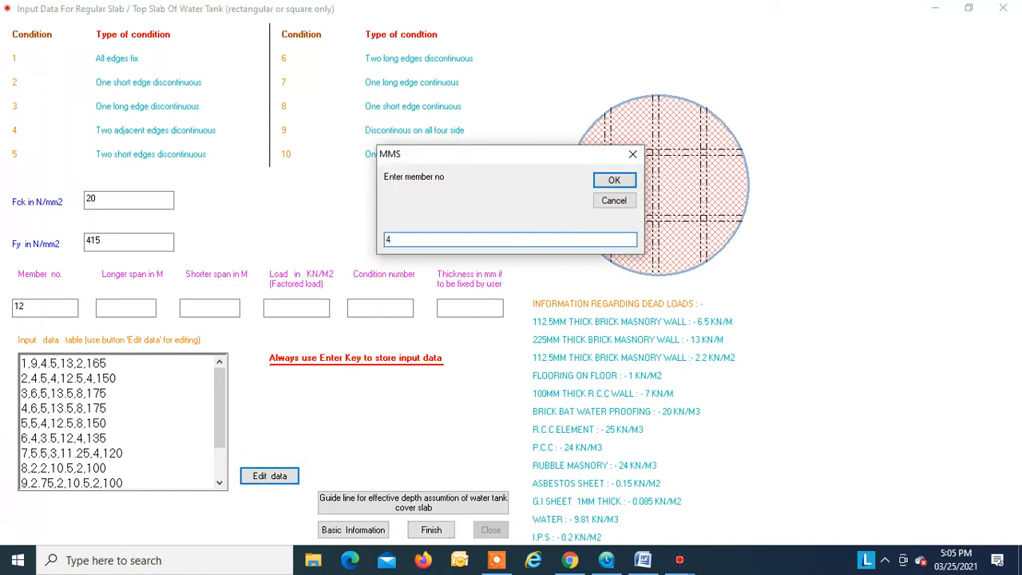
pyautogui.press('Return')
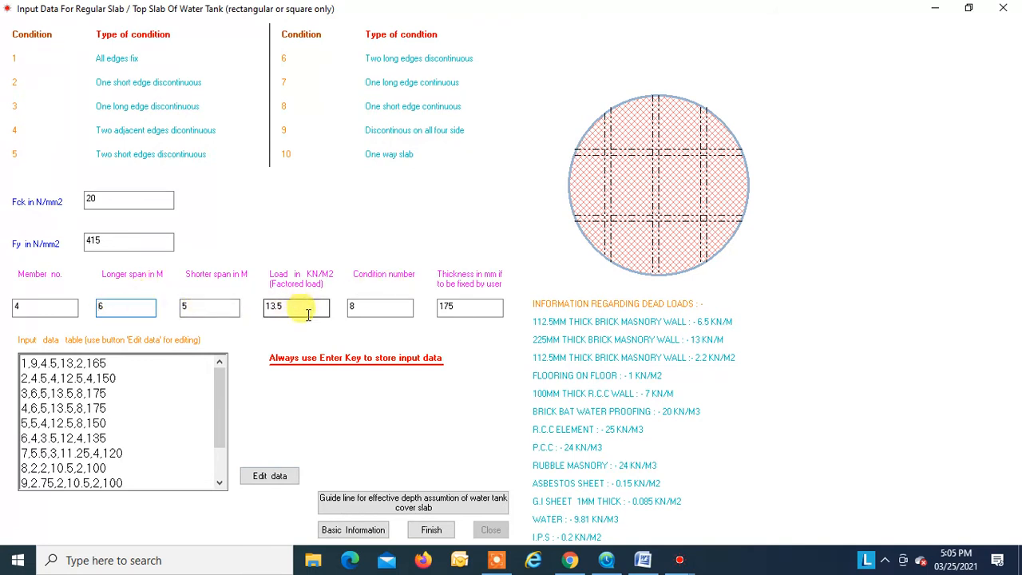
pyautogui.press('Return')
pyautogui.press('Return')
pyautogui.press('Return')
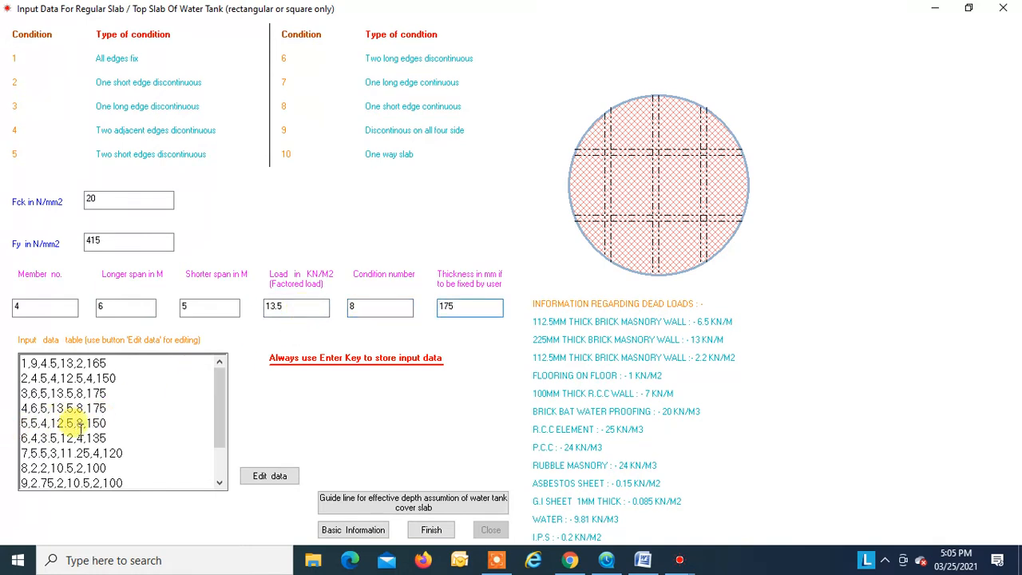
# Finish the slab data input and confirm that no further editing is needed
pyautogui.click(432, 531)
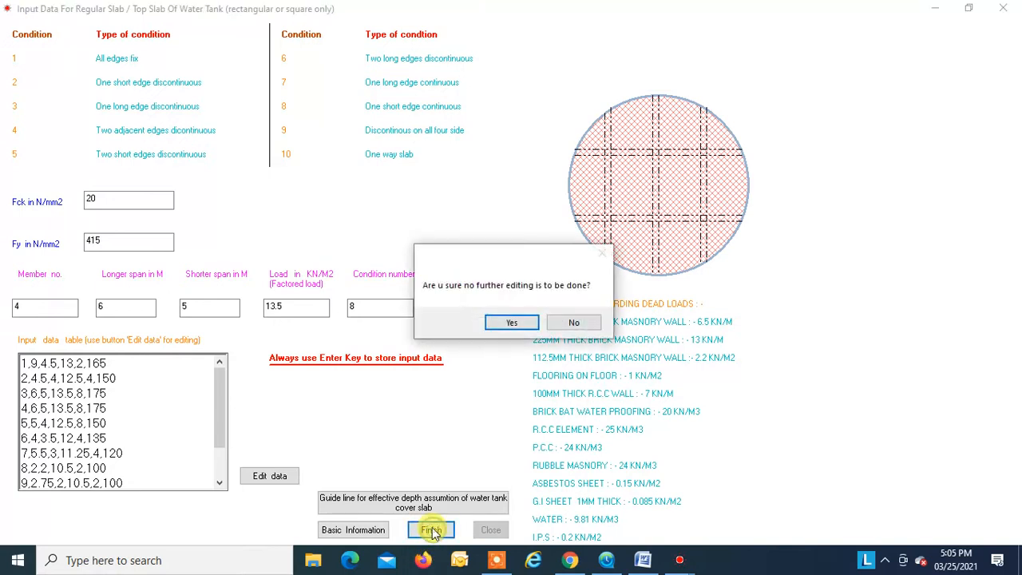
pyautogui.click(511, 324)
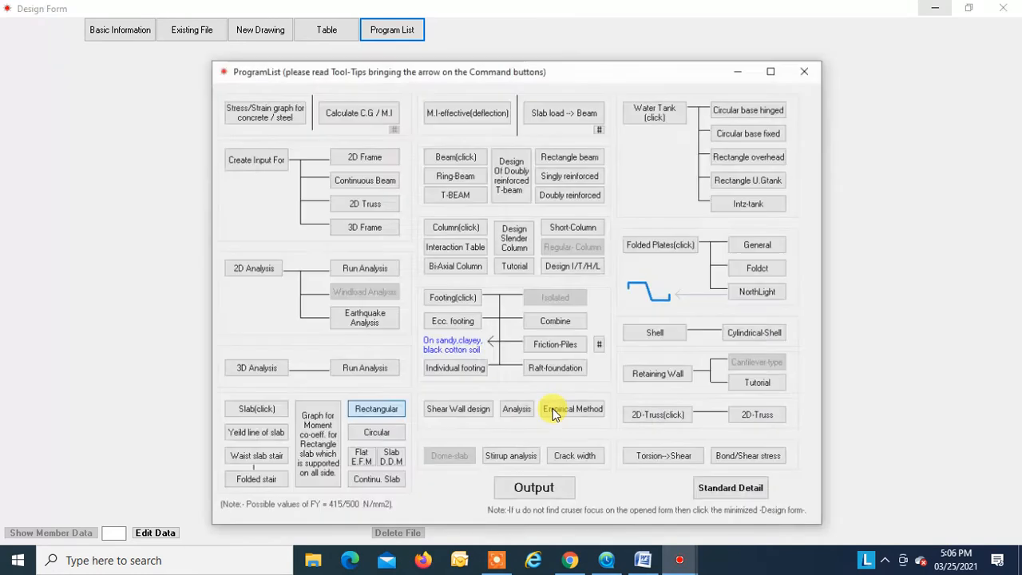
# Review the moments and required steel areas of the slab members in the design output, and close the report
pyautogui.click(531, 486)
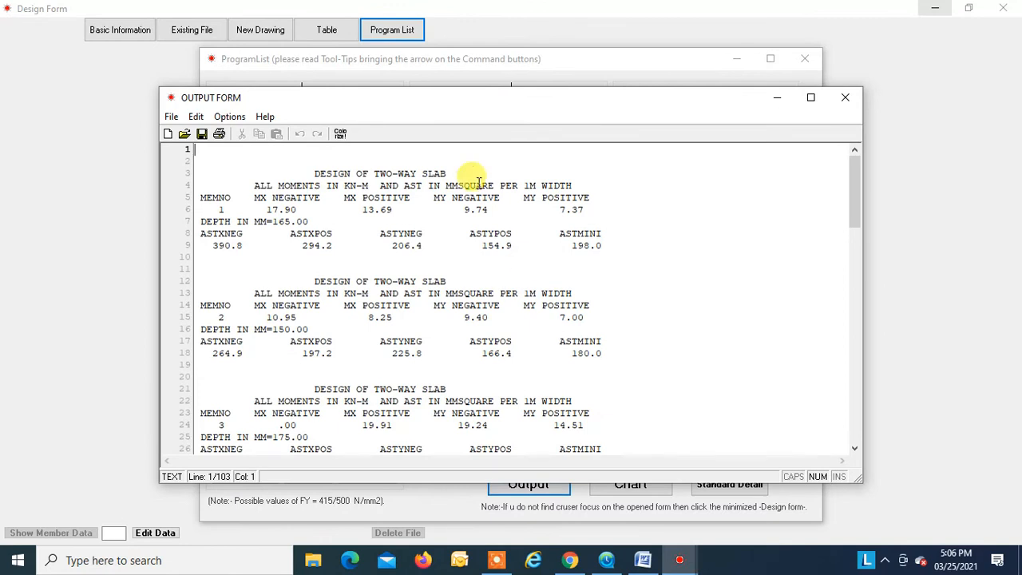
pyautogui.scroll(-15, 478, 182)
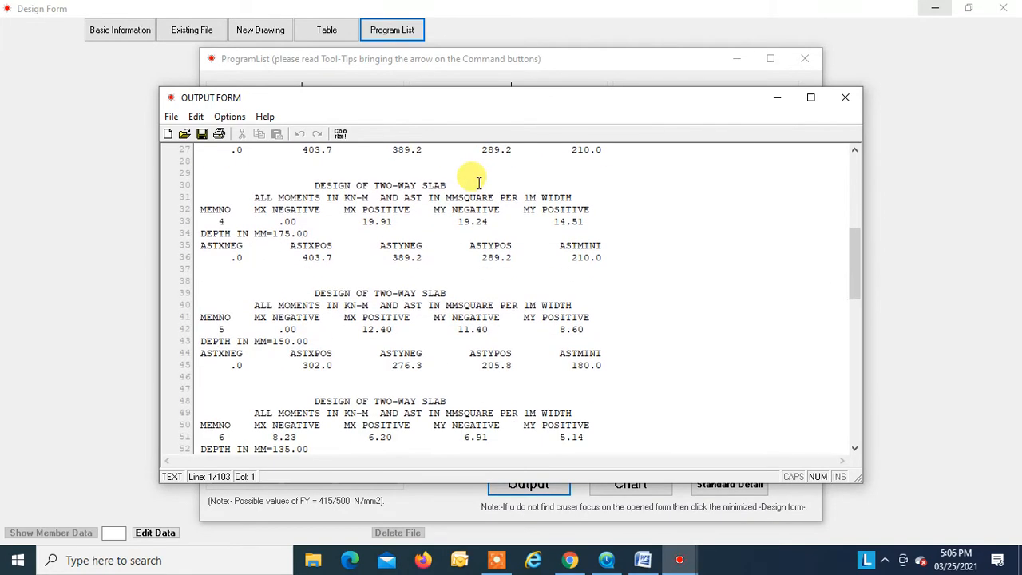
pyautogui.scroll(-9, 477, 182)
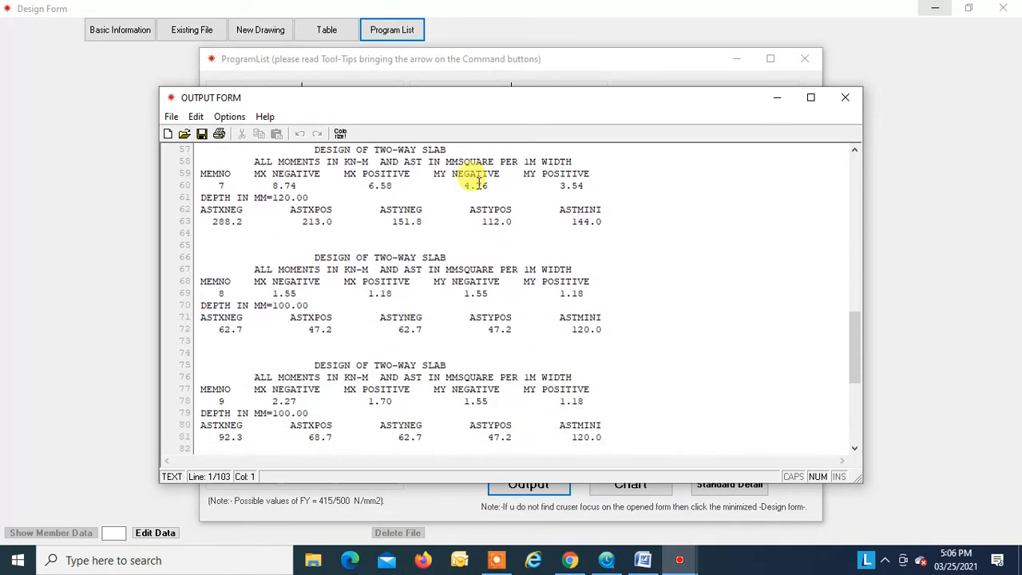
pyautogui.scroll(20, 477, 182)
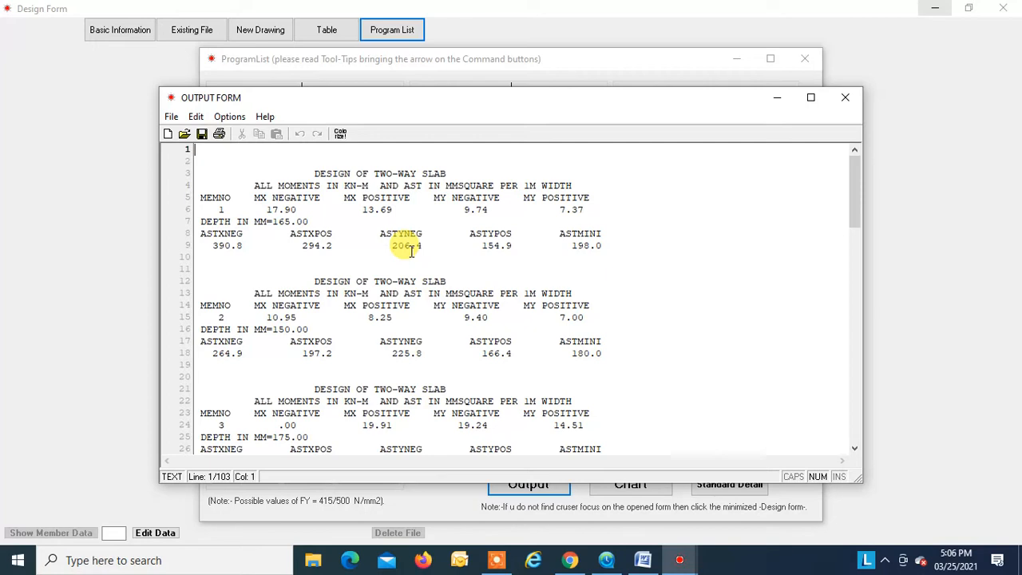
pyautogui.click(846, 100)
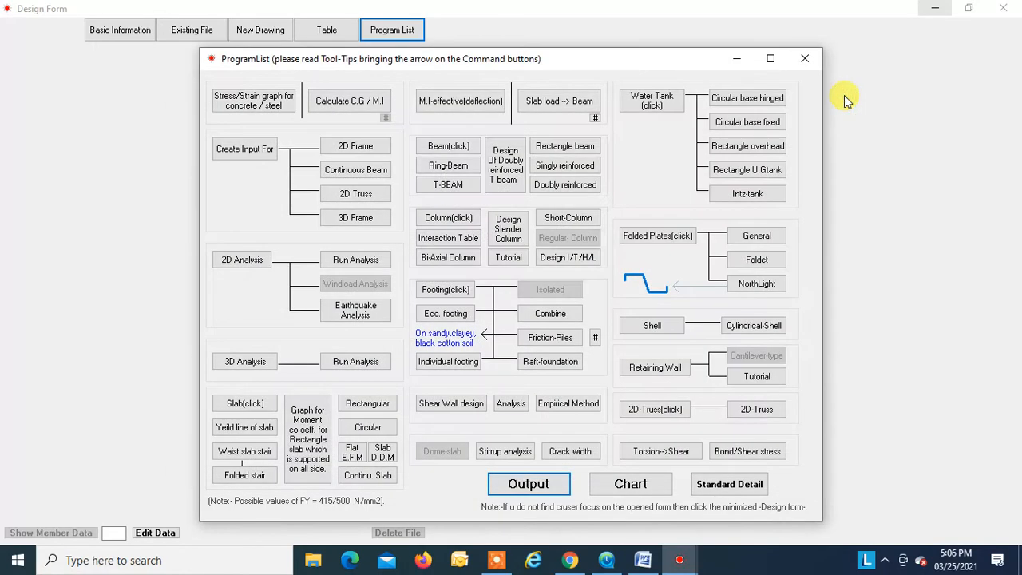
# Examine the slab design chart of bar spacings and maximum allowable spacings at full size, and close it
pyautogui.click(630, 483)
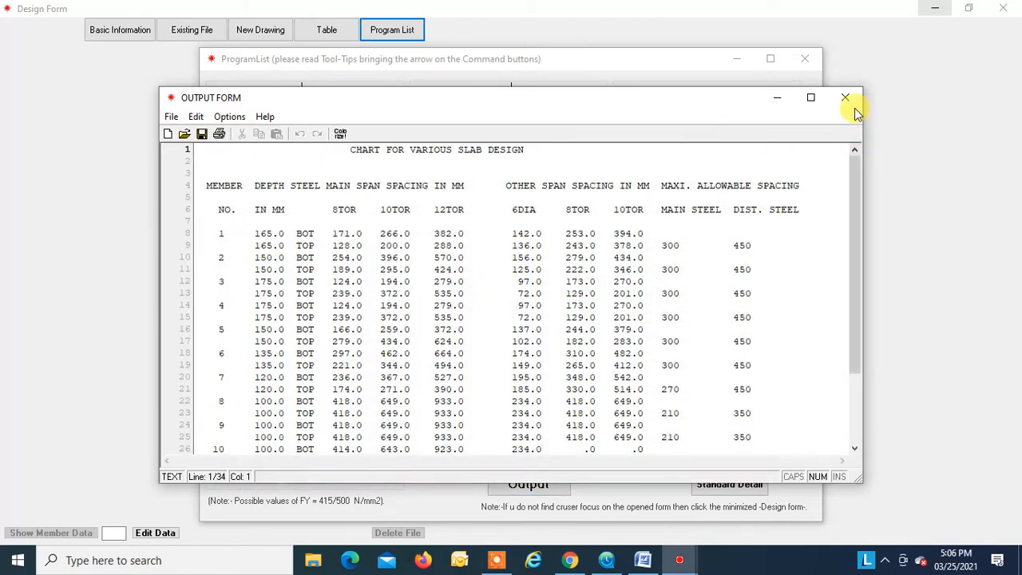
pyautogui.click(810, 98)
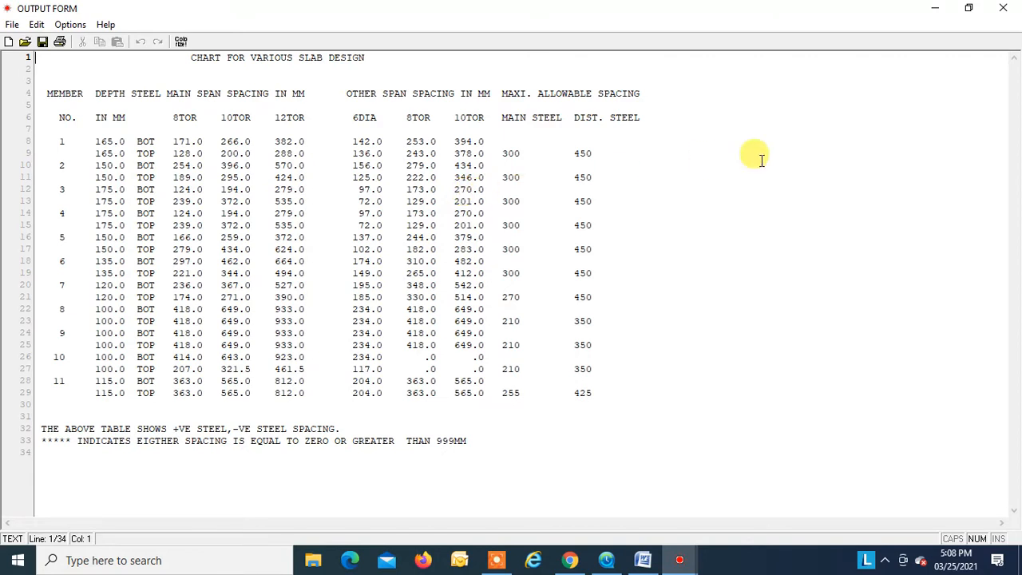
pyautogui.click(1003, 9)
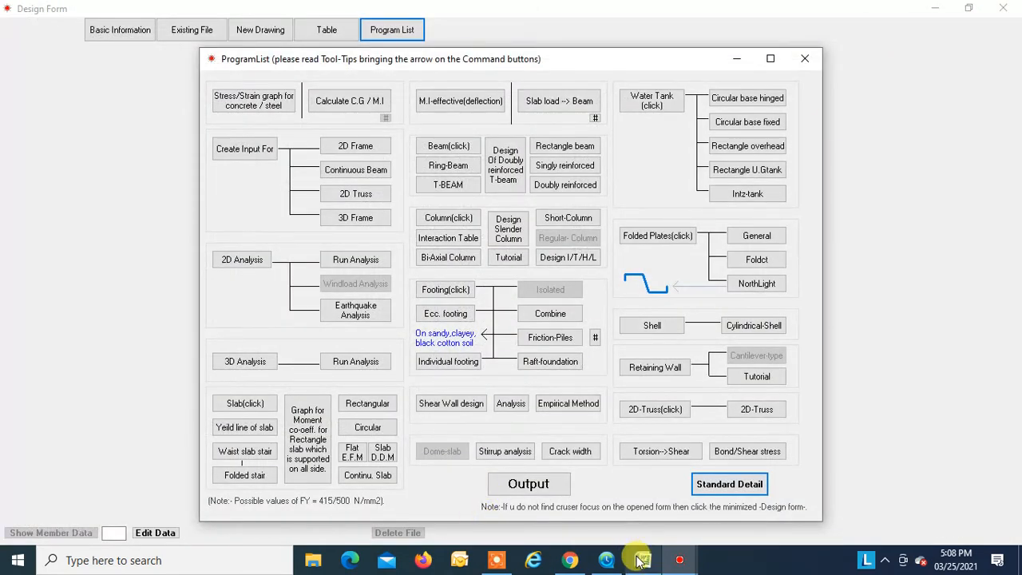
# Switch to the Word comparison document and review its listing of slab moments and required tensile steel areas
pyautogui.click(639, 561)
pyautogui.scroll(-10, 415, 325)
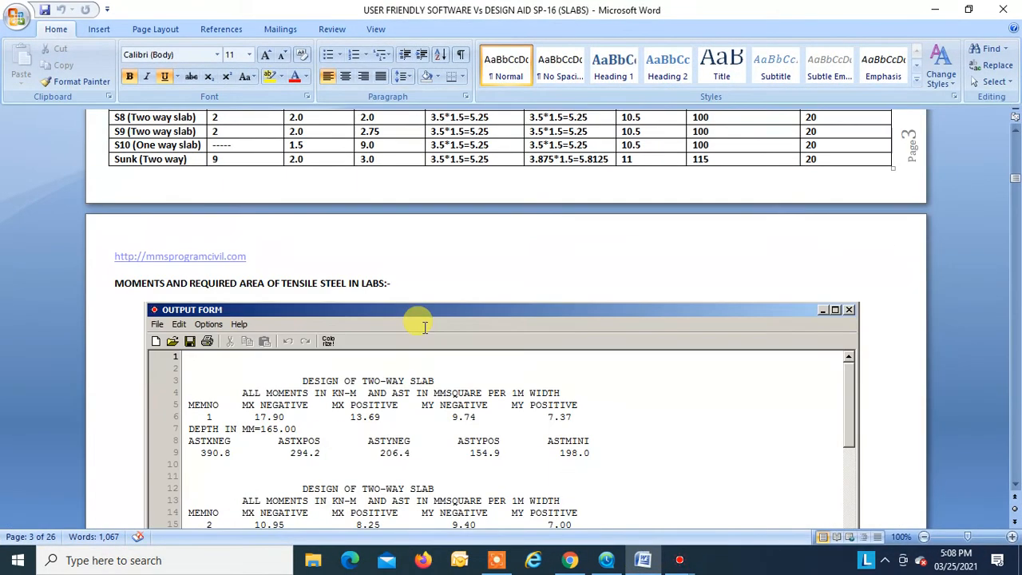
pyautogui.scroll(-5, 425, 326)
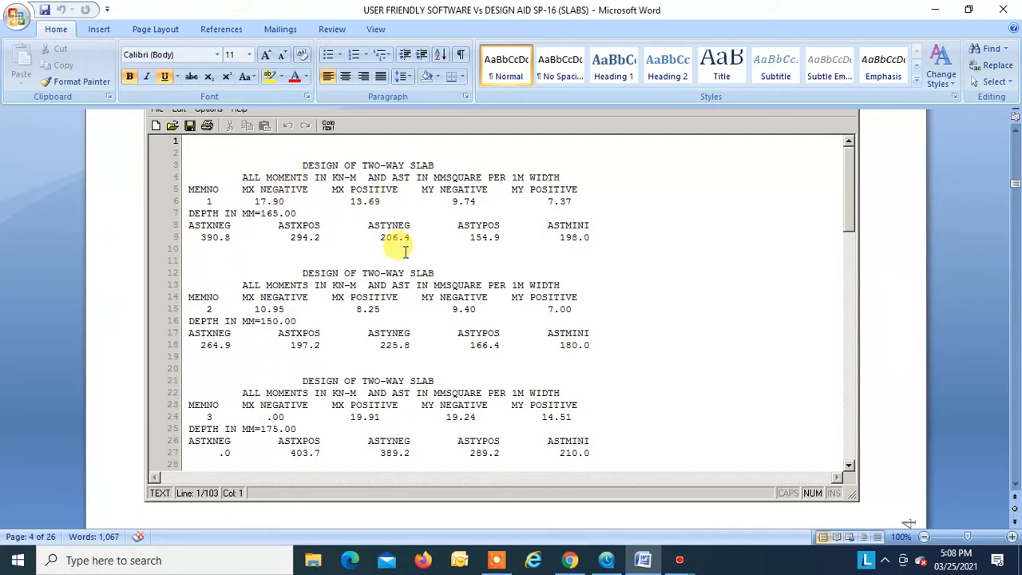
pyautogui.scroll(-15, 319, 229)
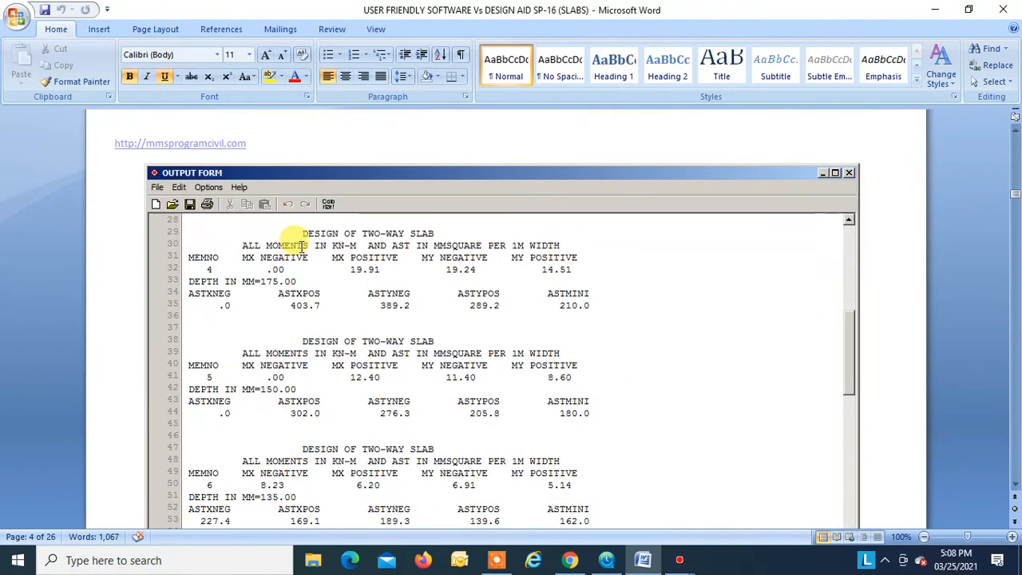
pyautogui.scroll(-12, 334, 329)
pyautogui.scroll(-10, 334, 329)
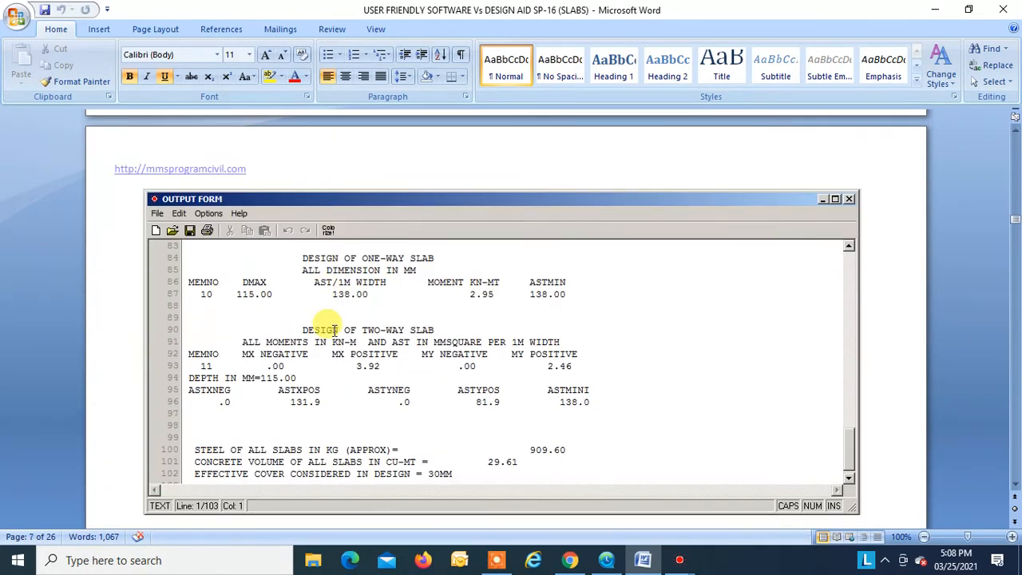
# Review the document's slab bar-spacing chart and the section on distribution of load from slab to beam
pyautogui.scroll(-10, 334, 329)
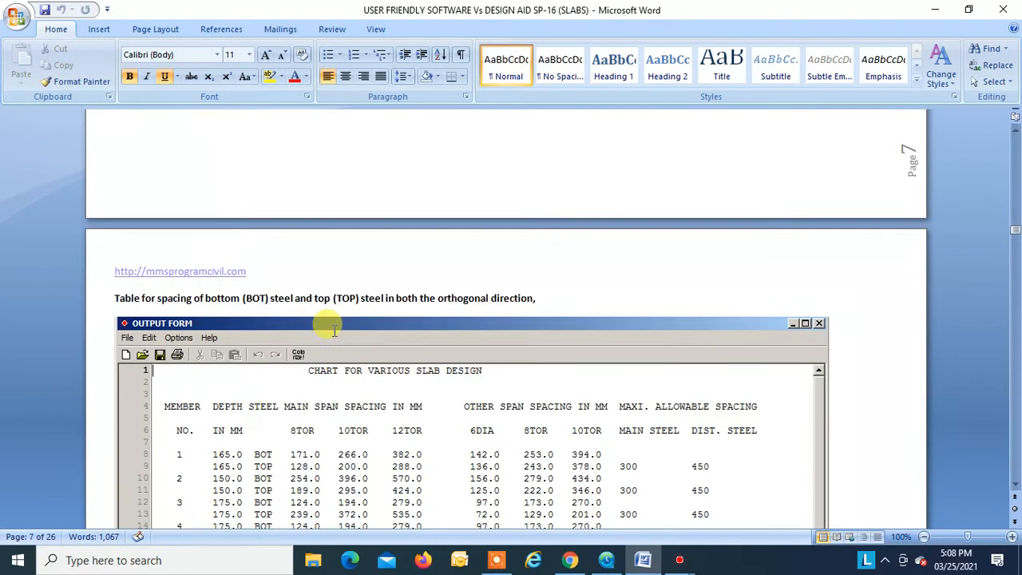
pyautogui.scroll(-2, 334, 329)
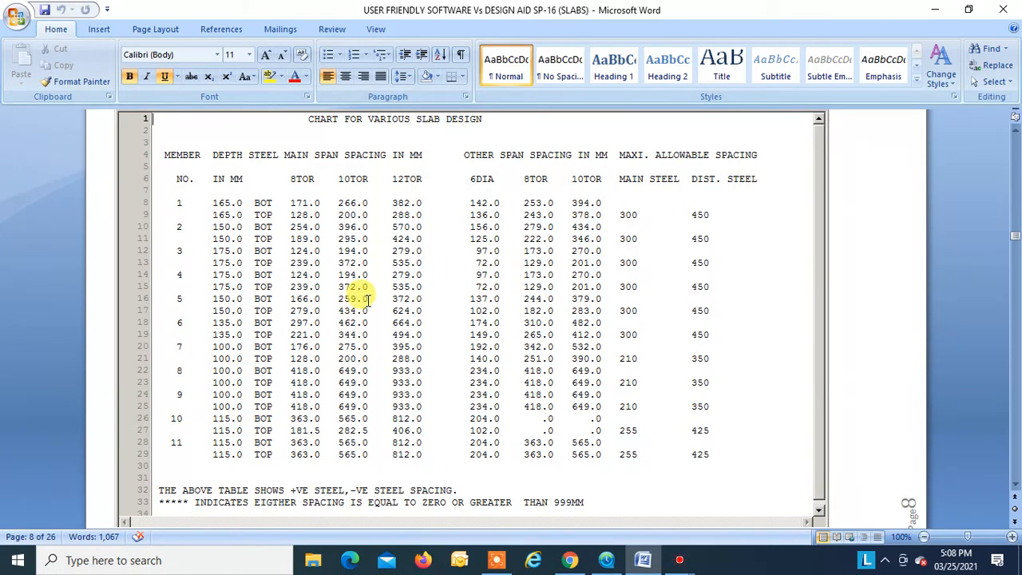
pyautogui.scroll(-5, 368, 298)
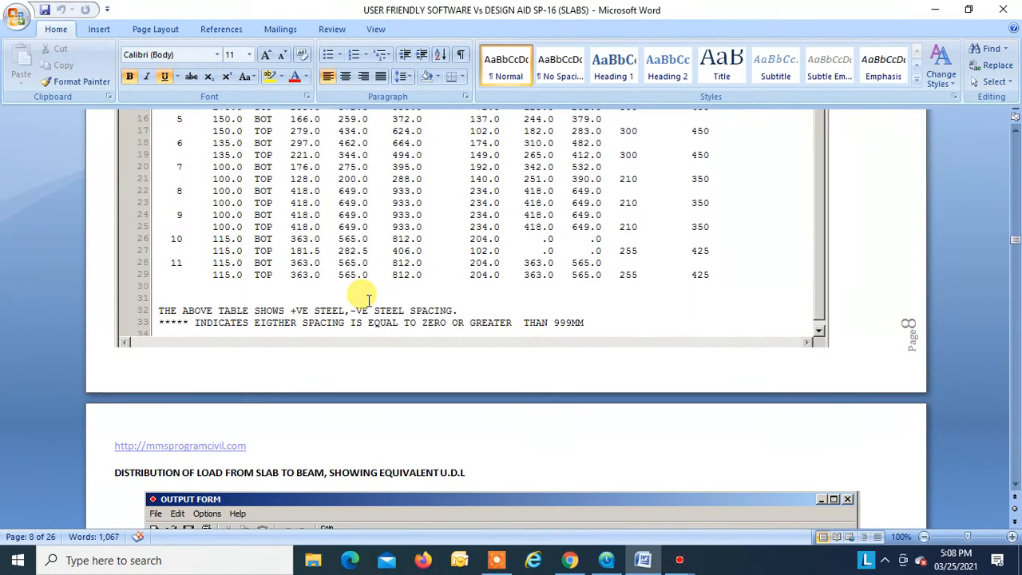
pyautogui.scroll(-10, 369, 298)
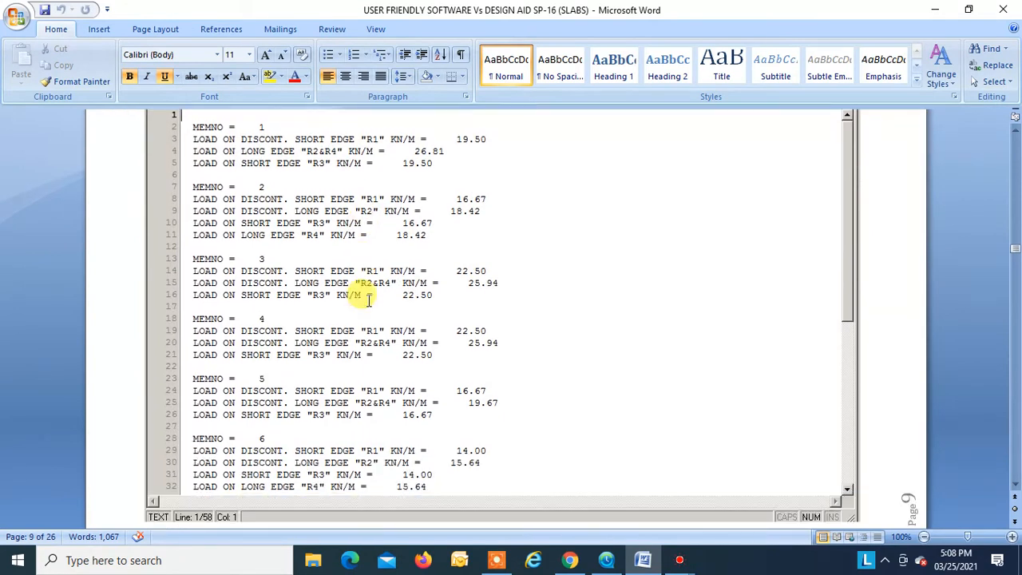
pyautogui.scroll(5, 369, 299)
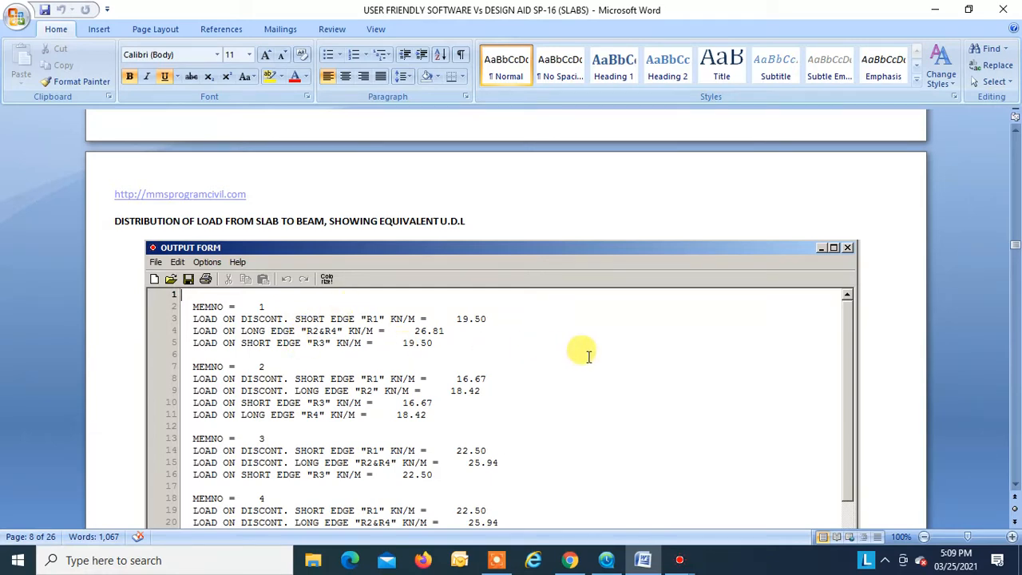
# Return to the slab design program, view the diagram of load transfer from slab to beam, and close it
pyautogui.click(933, 11)
pyautogui.click(597, 120)
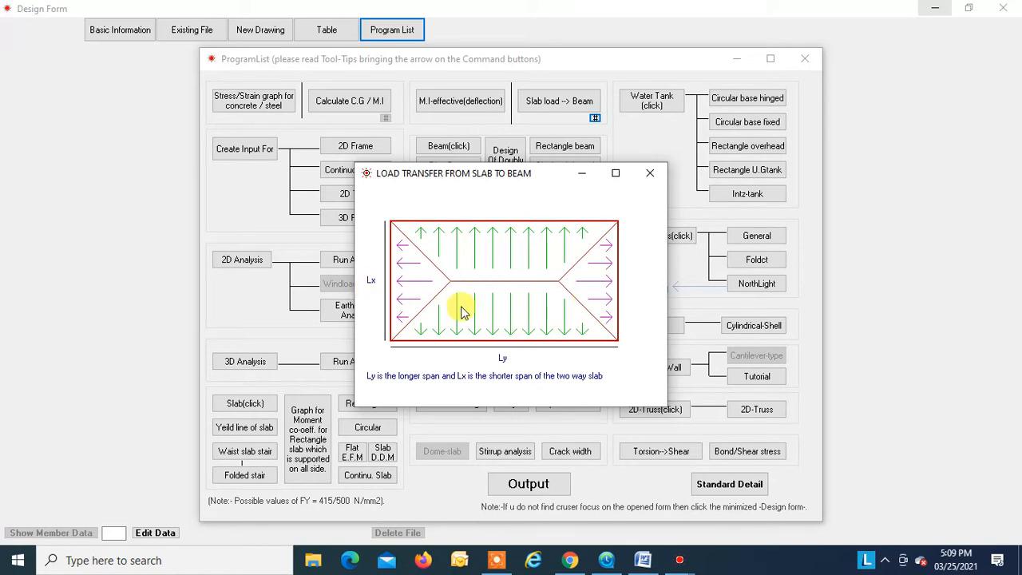
pyautogui.click(650, 177)
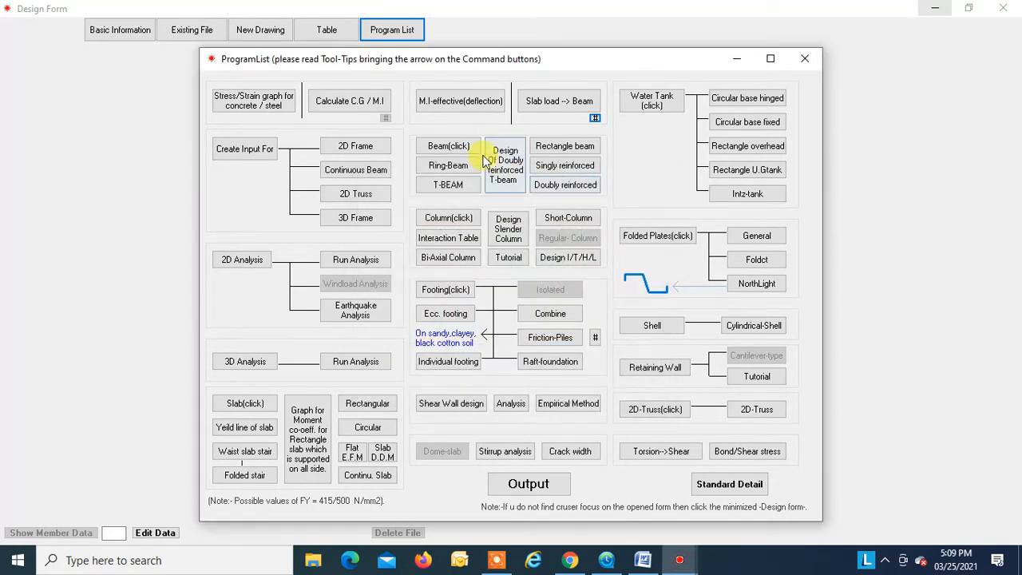
# Run the slab-load-to-beam program, accept its execution notice, and open the resulting edge-load output
pyautogui.click(555, 99)
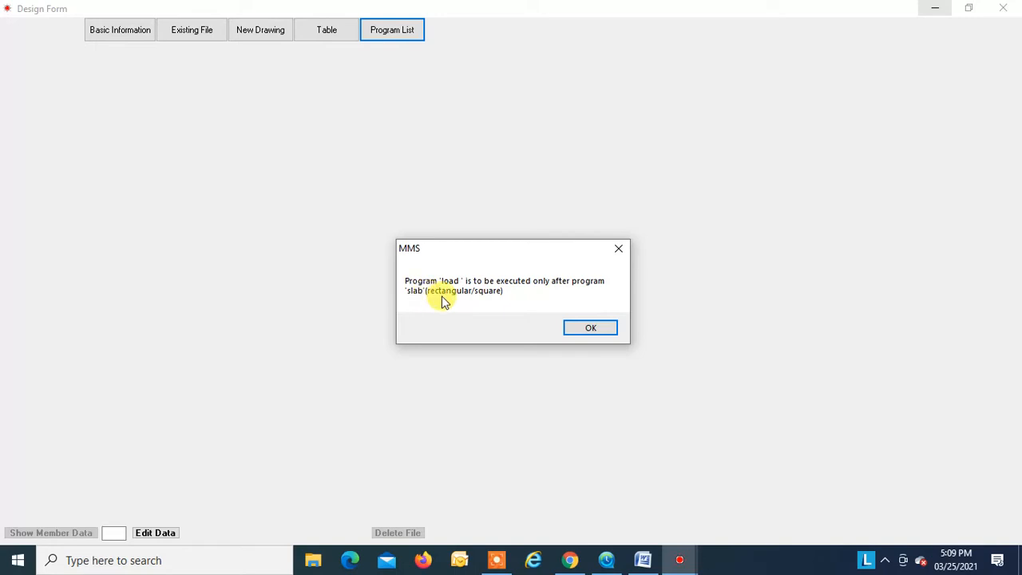
pyautogui.click(591, 328)
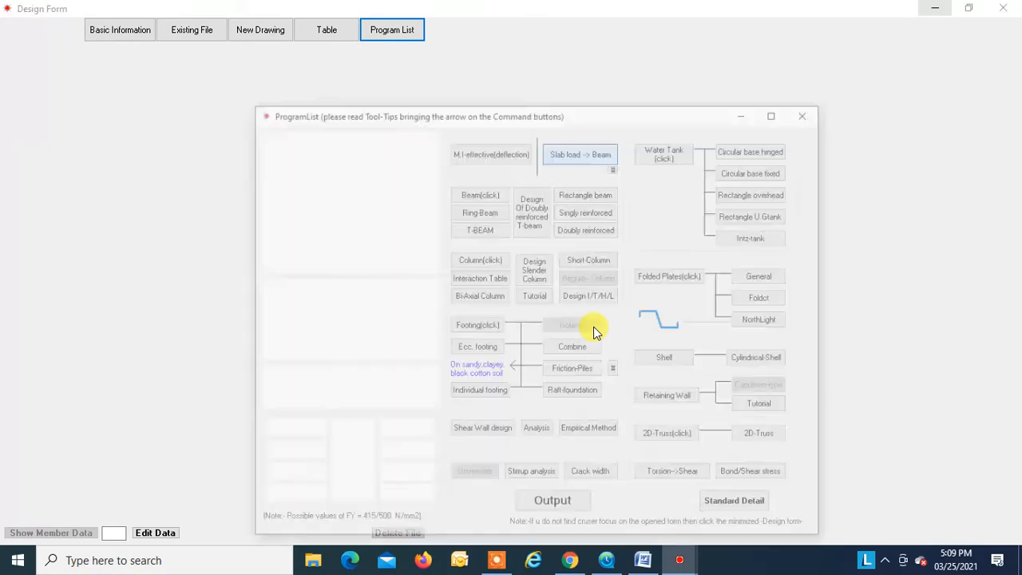
pyautogui.click(511, 479)
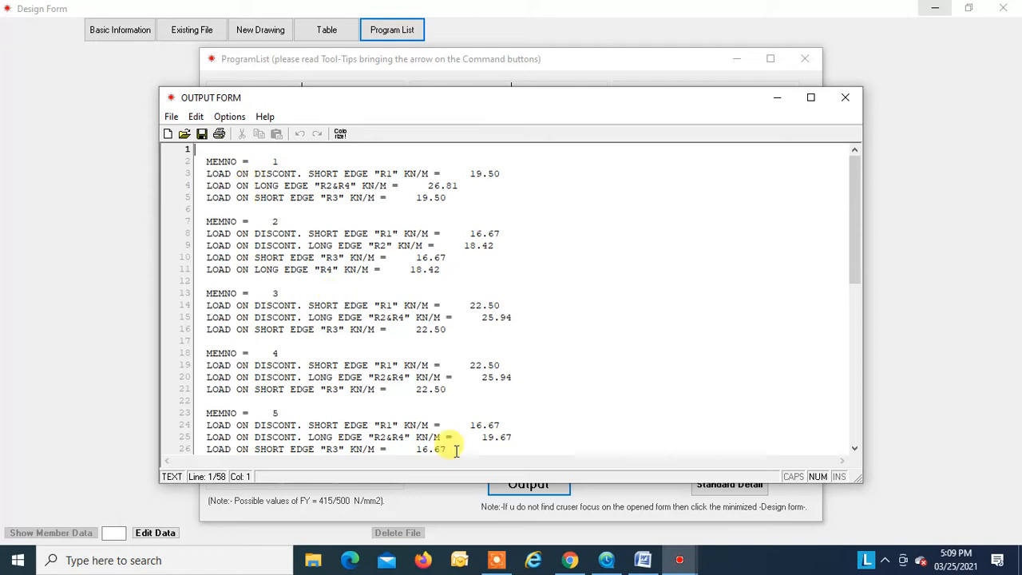
# Switch back to the Word document and consult the floor plan's table of slab panel types, spans and loads
pyautogui.click(645, 559)
pyautogui.scroll(20, 479, 389)
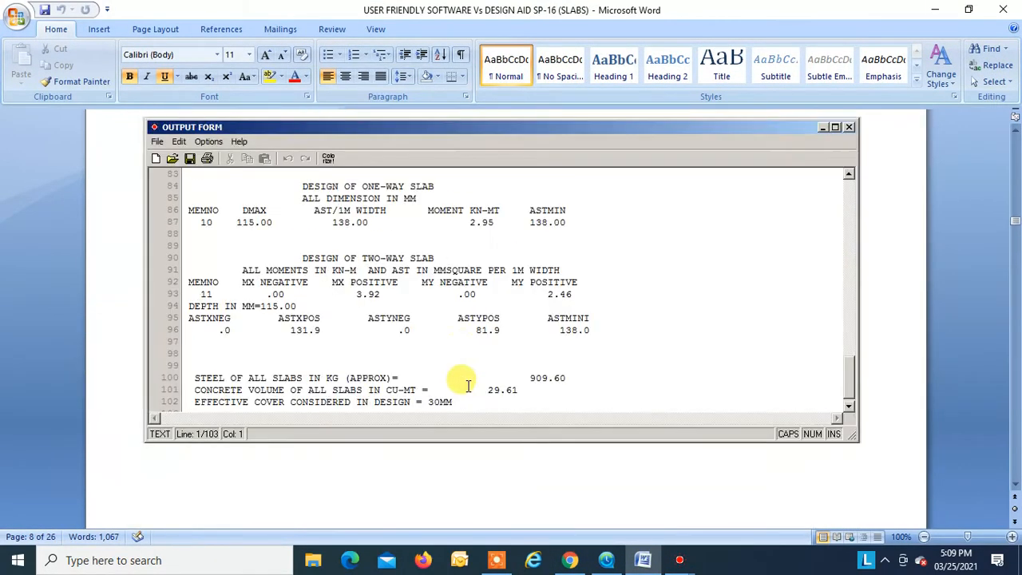
pyautogui.scroll(20, 459, 389)
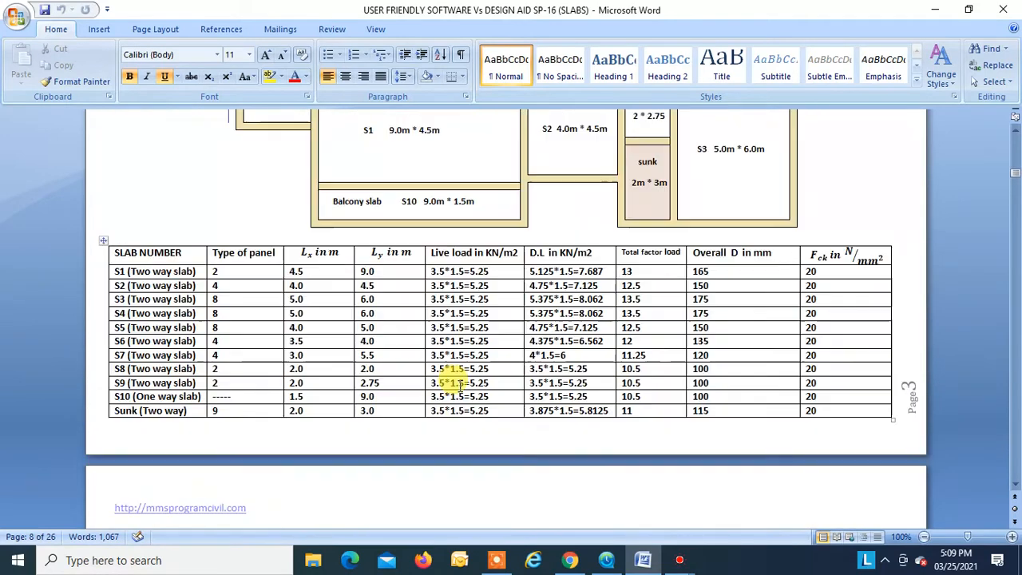
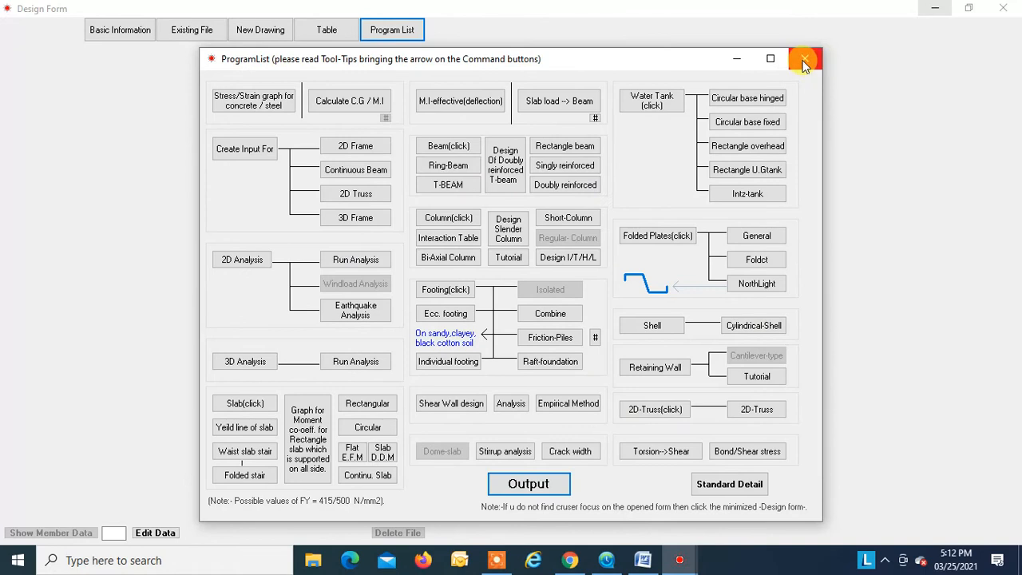
# Leave the design form, open the 2D frame drawing form, and set the scale factor to 1:10
pyautogui.click(1002, 10)
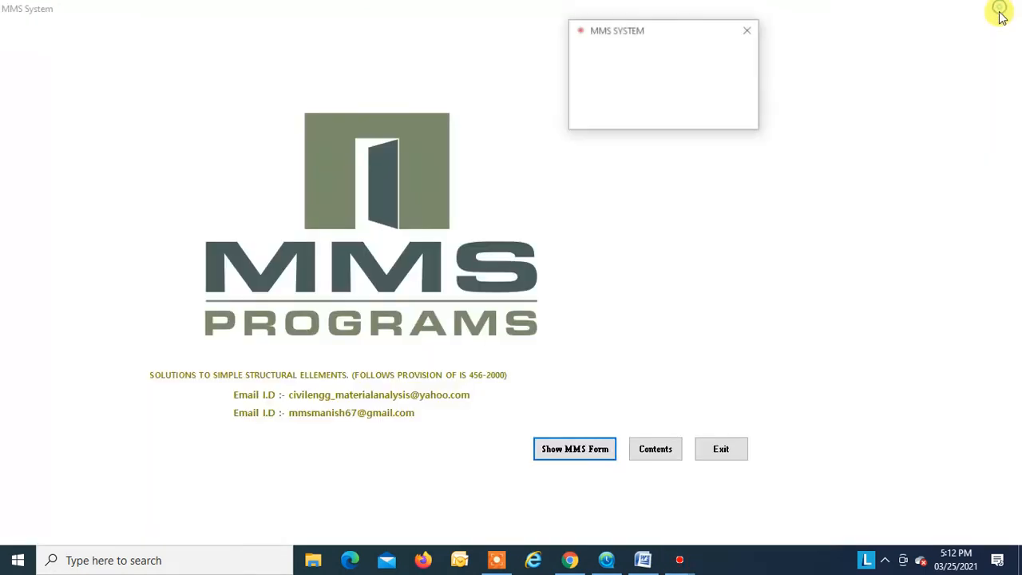
pyautogui.click(639, 74)
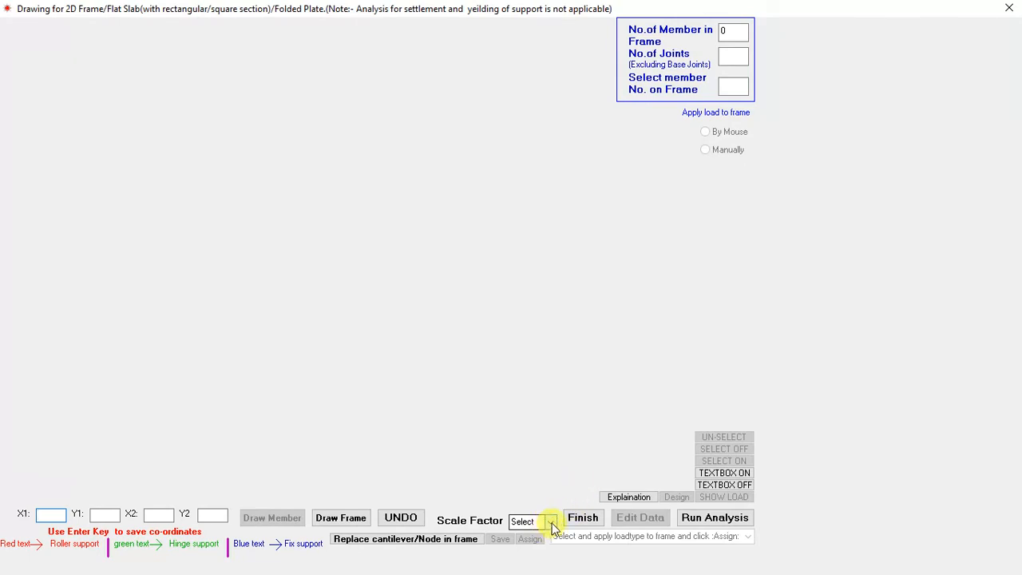
pyautogui.click(550, 522)
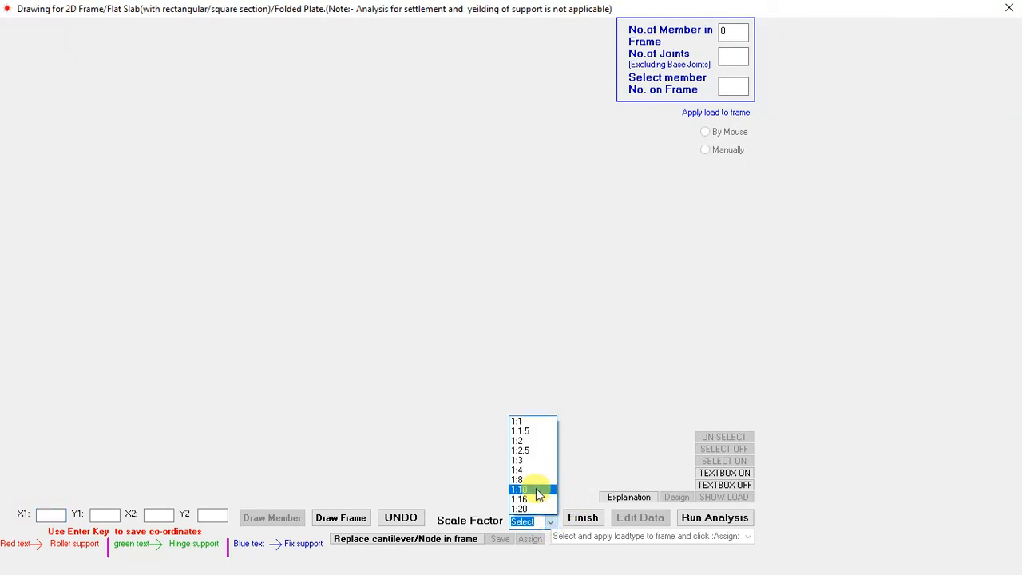
pyautogui.click(535, 489)
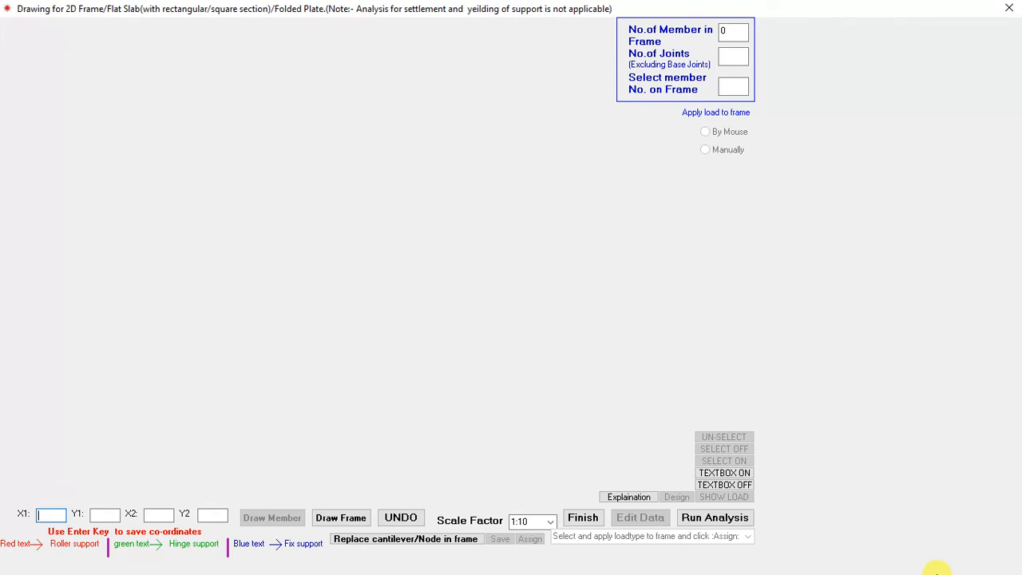
# Draw the first frame member from coordinates (0, 0) to (2, 0)
pyautogui.write('0')
pyautogui.press('Return')
pyautogui.write('0')
pyautogui.press('Return')
pyautogui.write('2')
pyautogui.press('Return')
pyautogui.write('0')
pyautogui.press('Return')
pyautogui.press('Return')
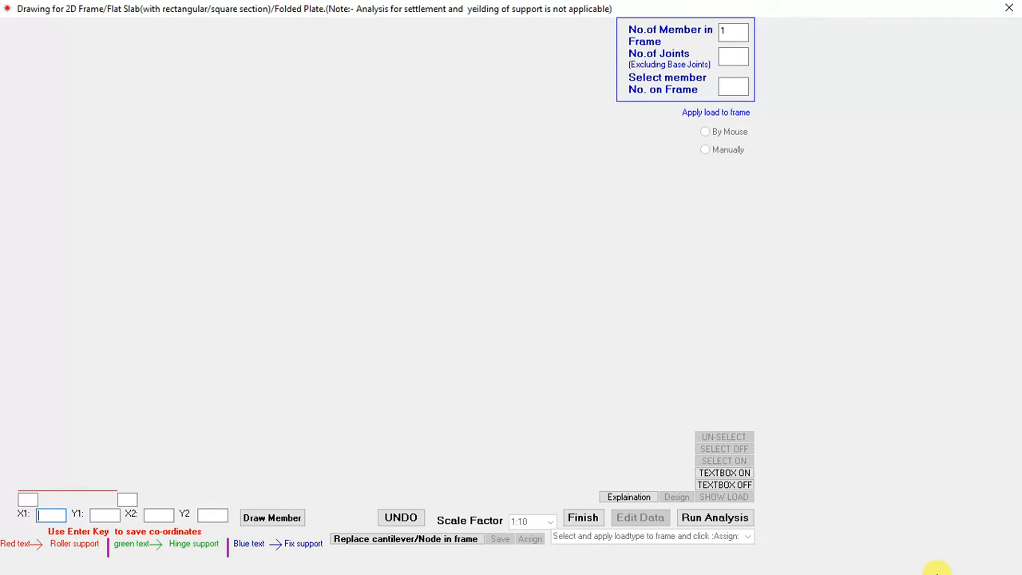
# Draw the second frame member from coordinates (2, 0) to (5, 0)
pyautogui.write('2')
pyautogui.press('Return')
pyautogui.write('0')
pyautogui.press('Return')
pyautogui.write('5')
pyautogui.press('Return')
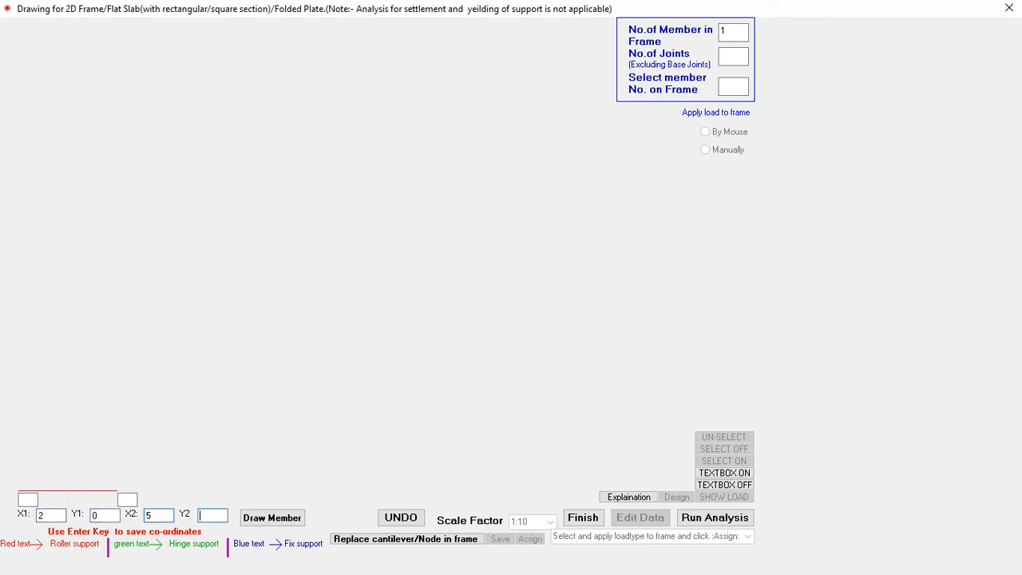
pyautogui.write('0')
pyautogui.press('Return')
pyautogui.press('Return')
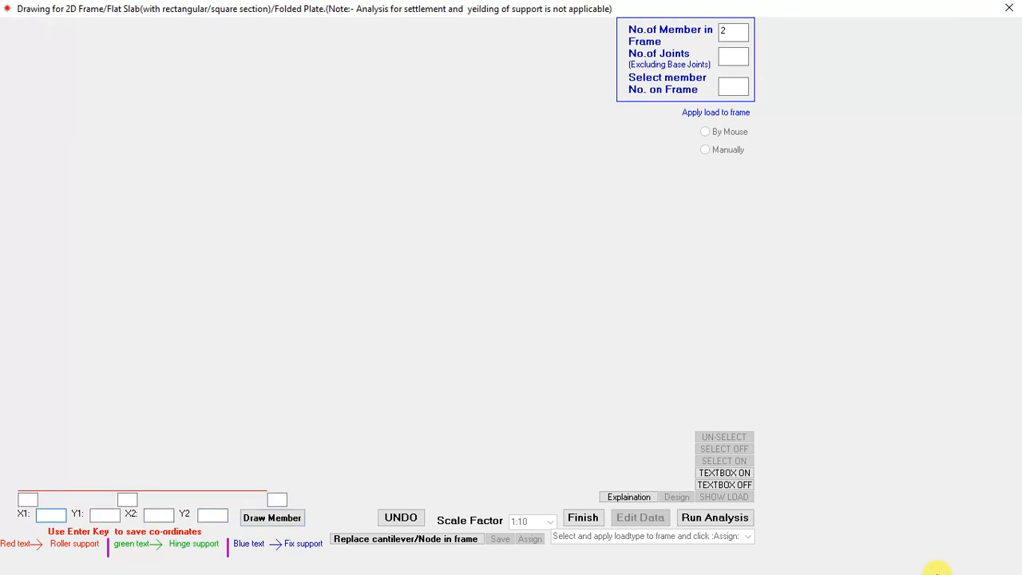
# Draw the third frame member from coordinates (5, 0) to (6.2, 0)
pyautogui.write('5')
pyautogui.press('Return')
pyautogui.write('06.2')
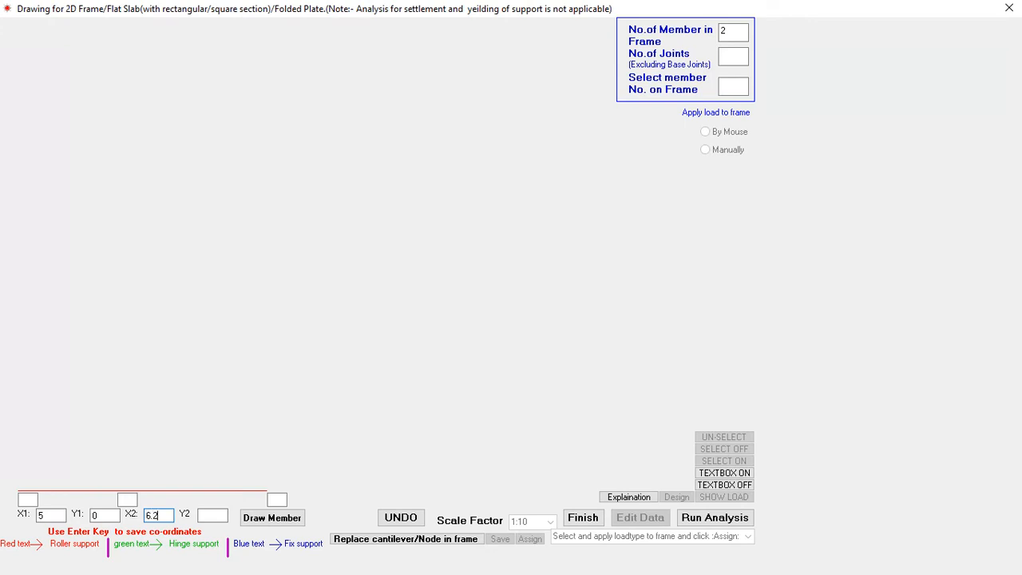
pyautogui.press('Return')
pyautogui.write('0')
pyautogui.press('Return')
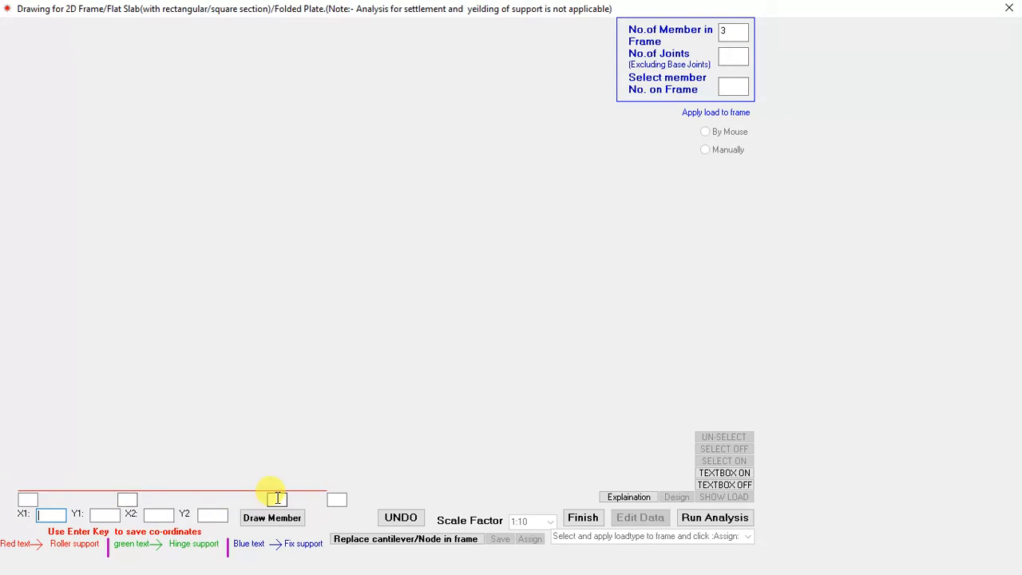
# Number the two interior joints 1 and 2, the start support joint 3 and the far end support joint 4
pyautogui.click(129, 499)
pyautogui.write('1')
pyautogui.click(277, 499)
pyautogui.write('2')
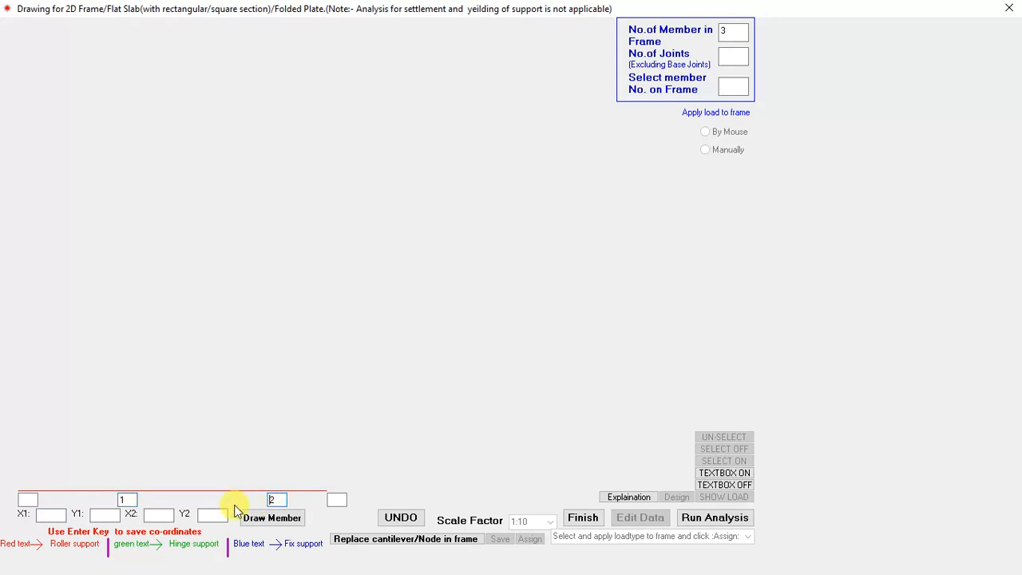
pyautogui.click(28, 499)
pyautogui.write('3')
pyautogui.click(336, 499)
pyautogui.write('4')
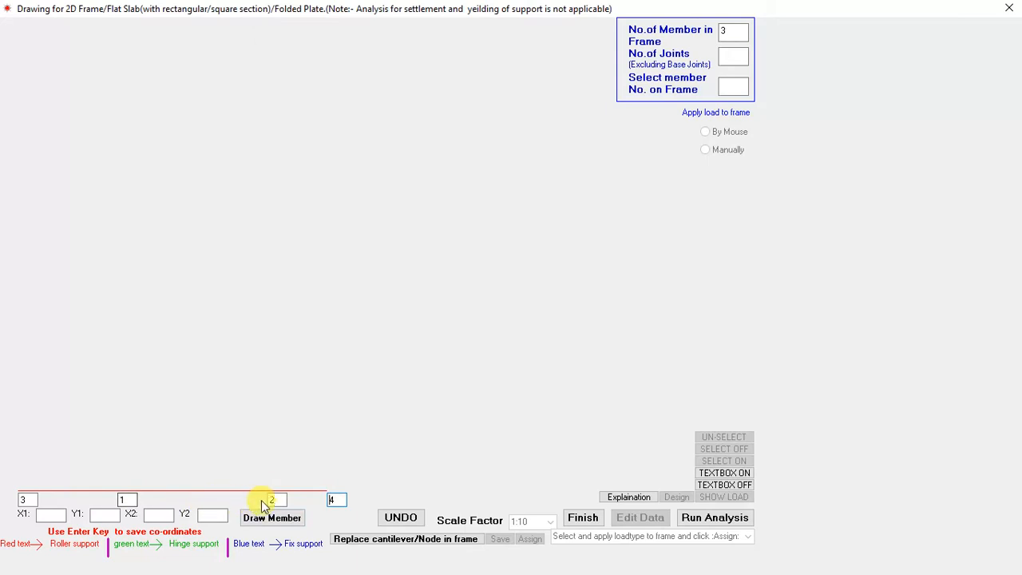
# Finish the frame drawing, dismiss the numbering demo, and confirm that the drawing is complete and its joints are numbered
pyautogui.click(592, 521)
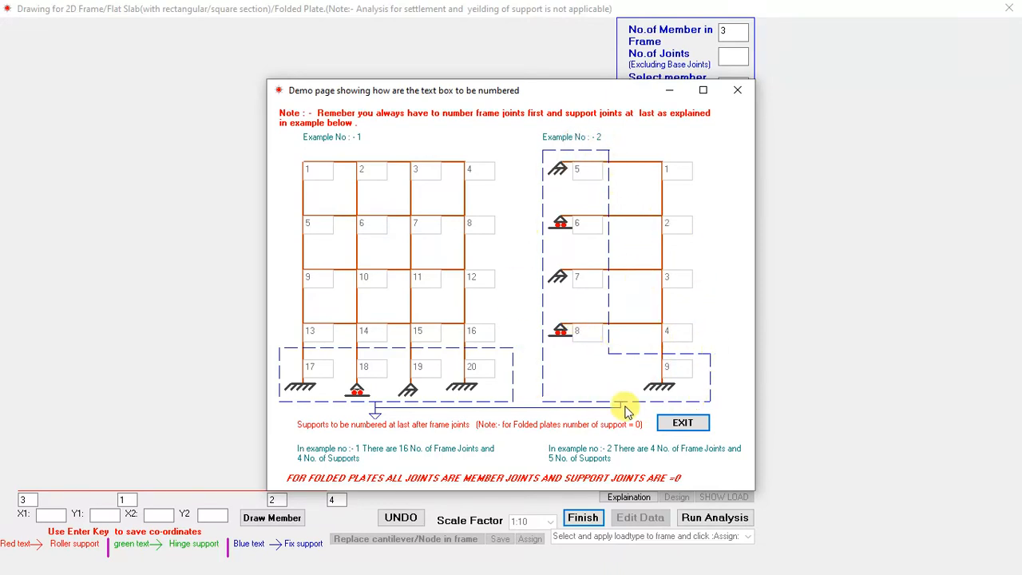
pyautogui.click(680, 421)
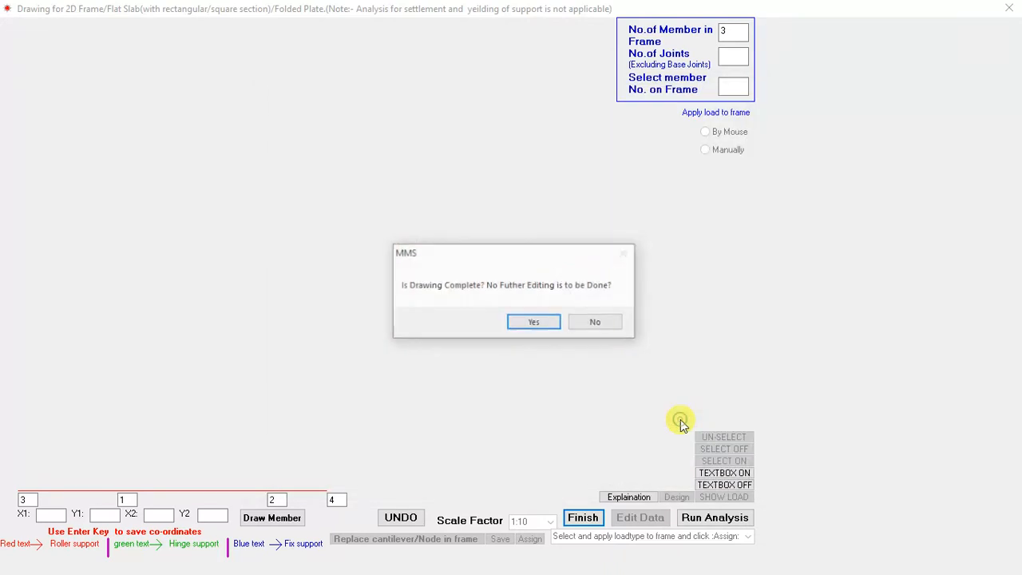
pyautogui.click(528, 323)
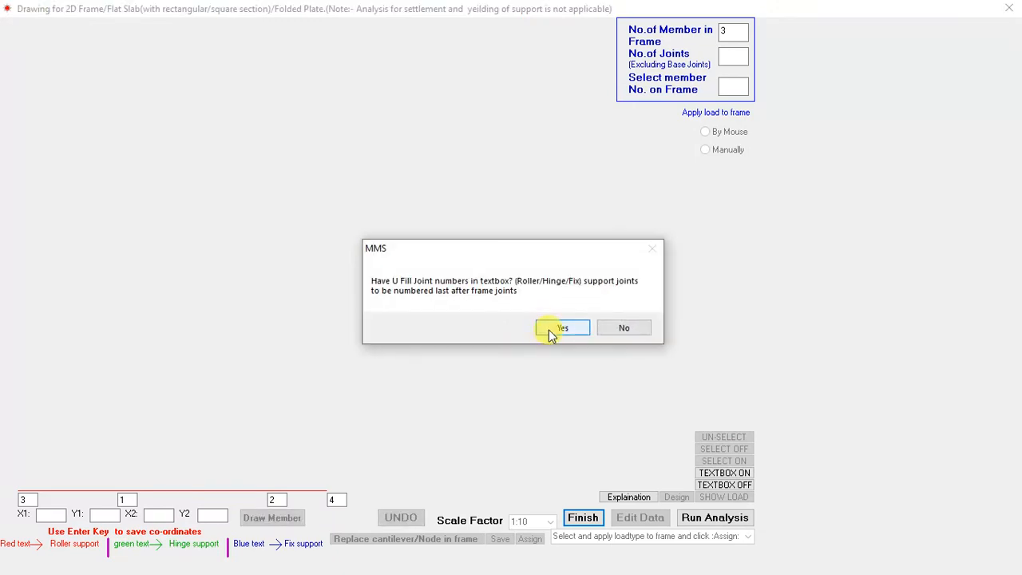
pyautogui.click(552, 328)
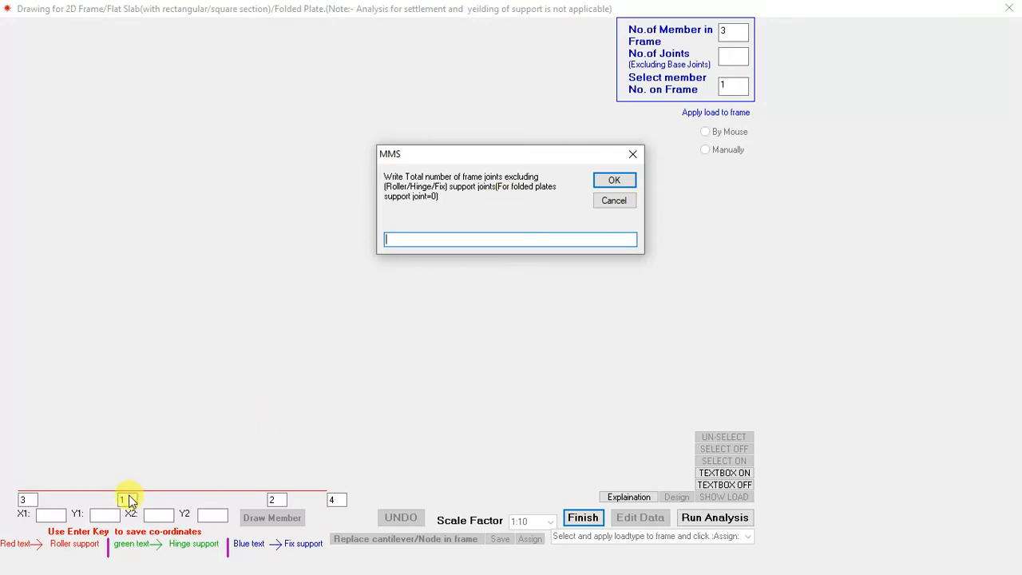
# Set the total number of frame joints to 2 and the total number of supports to 2
pyautogui.write('2')
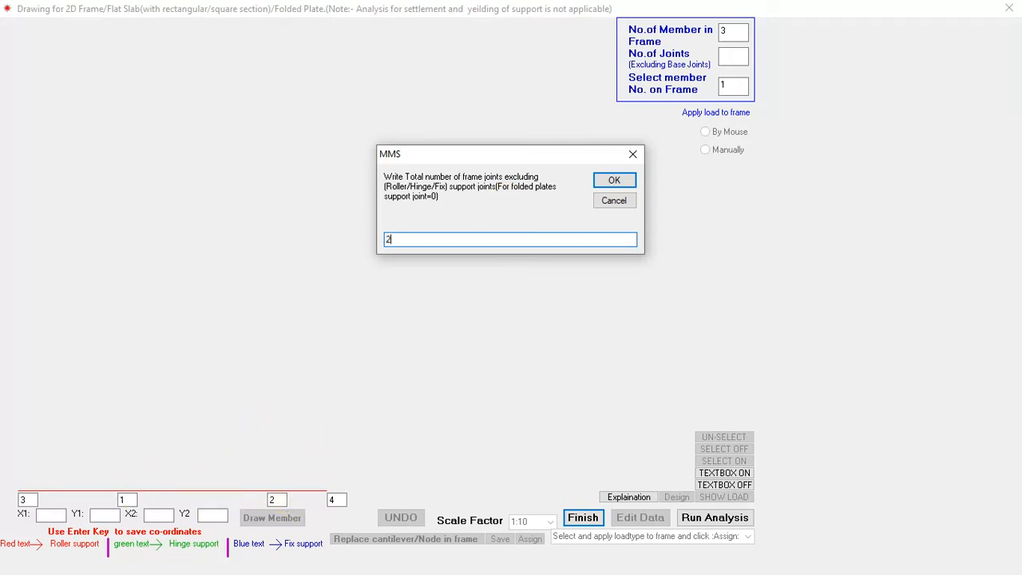
pyautogui.press('Return')
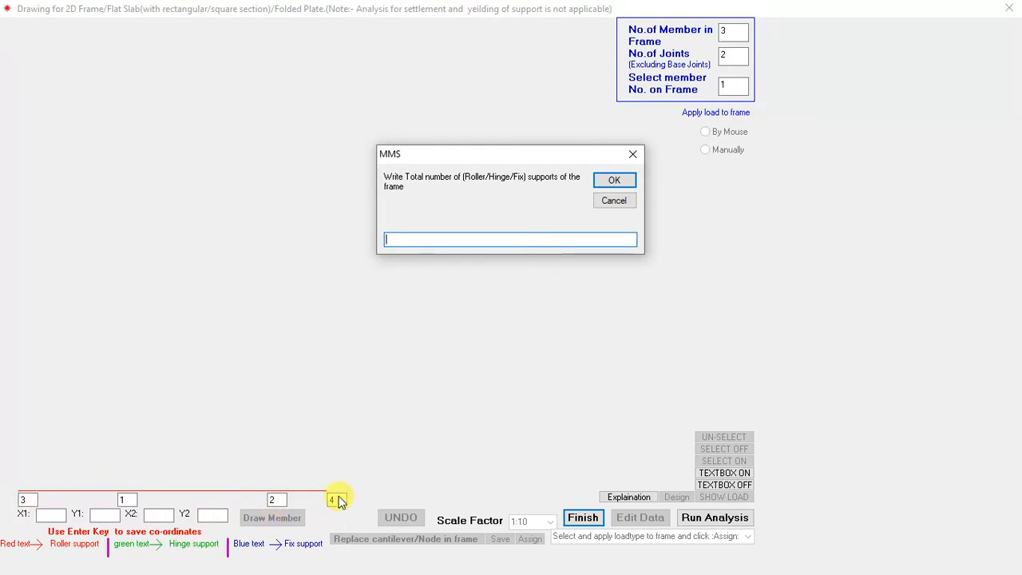
pyautogui.write('2')
pyautogui.press('Return')
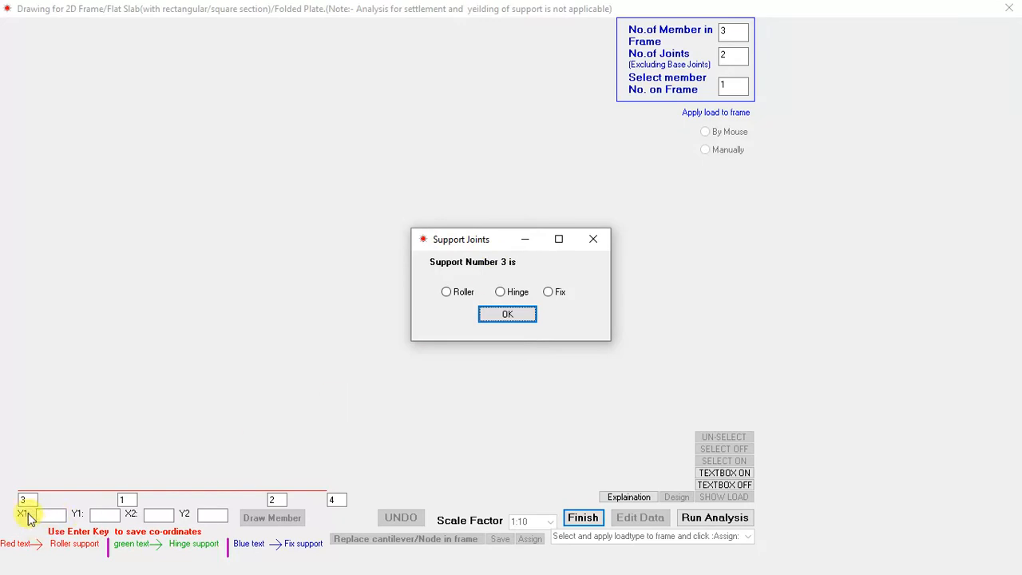
# Define supports 3 and 4 as hinges
pyautogui.click(500, 292)
pyautogui.click(508, 312)
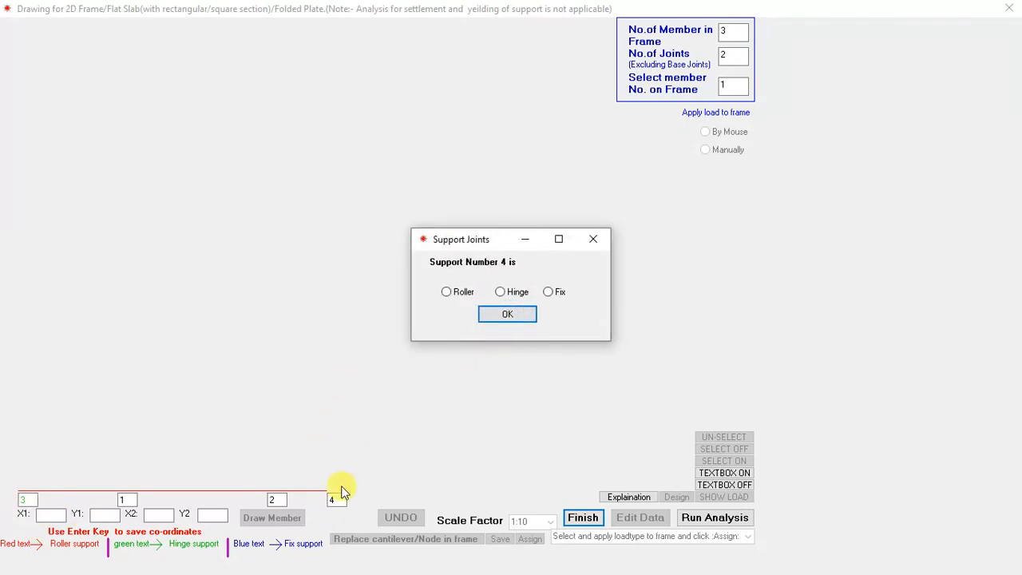
pyautogui.click(500, 292)
pyautogui.click(507, 314)
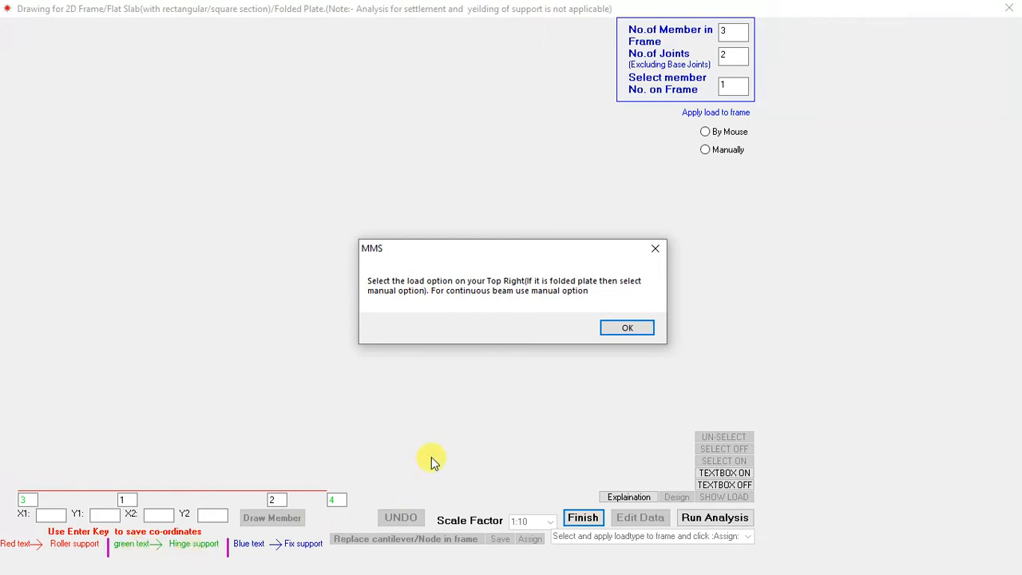
# Choose manual load application for the frame and continue to member selection
pyautogui.click(623, 330)
pyautogui.click(706, 151)
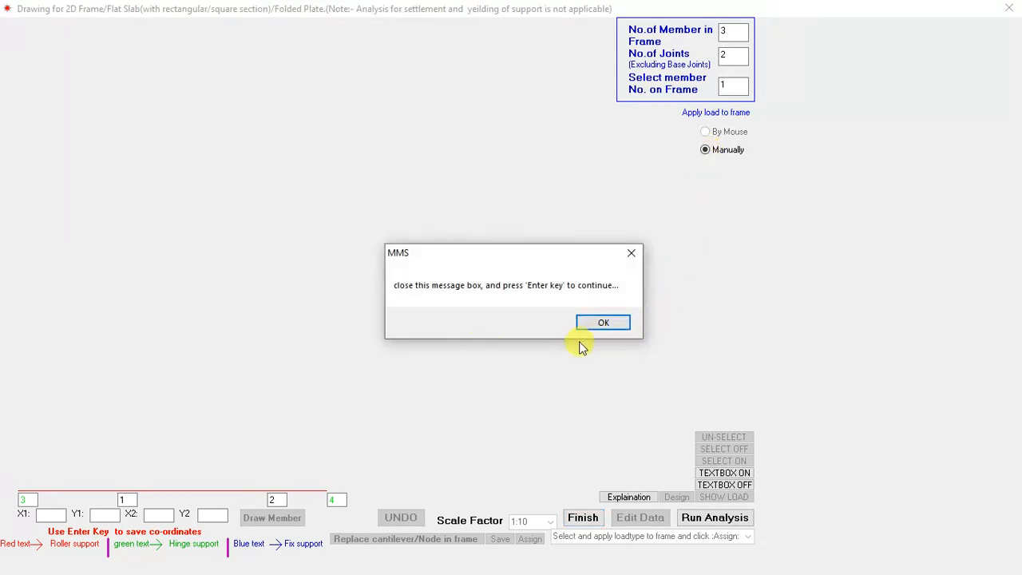
pyautogui.click(599, 324)
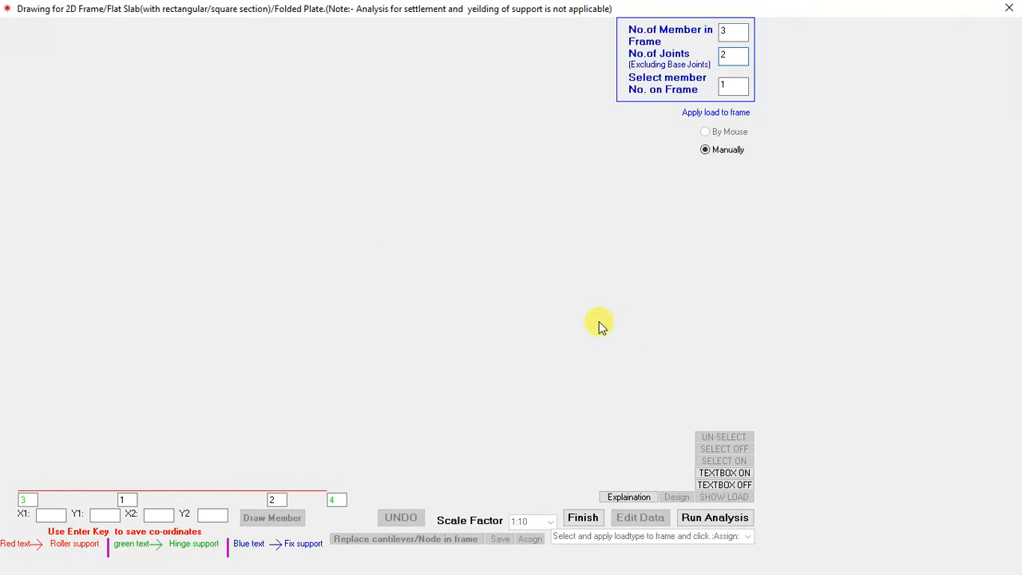
pyautogui.press('Return')
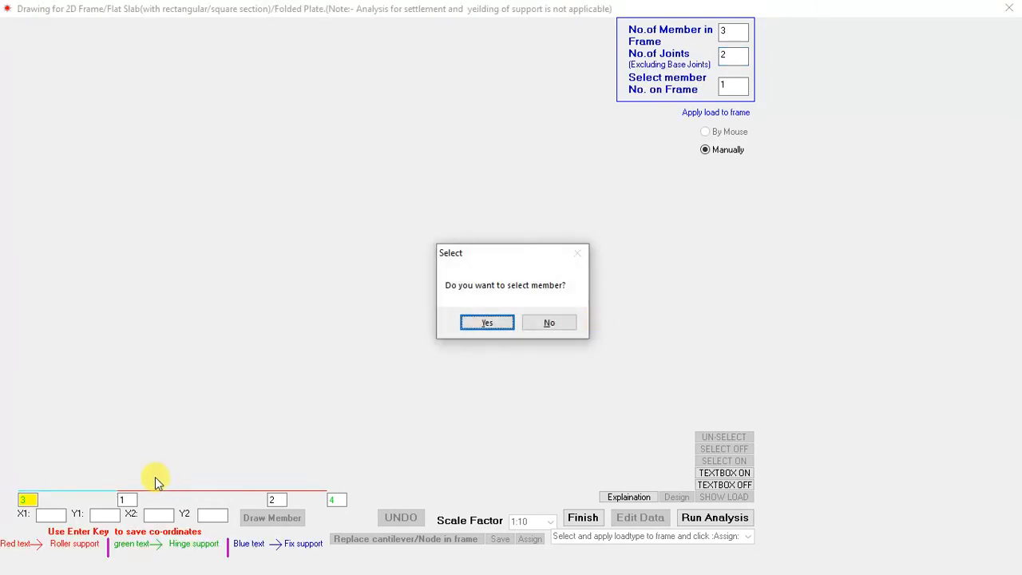
# Assign the first member, between joints 3 and 1, a width of 1 m, a depth of 0.25 m and a UDL of 15
pyautogui.click(488, 320)
pyautogui.click(560, 324)
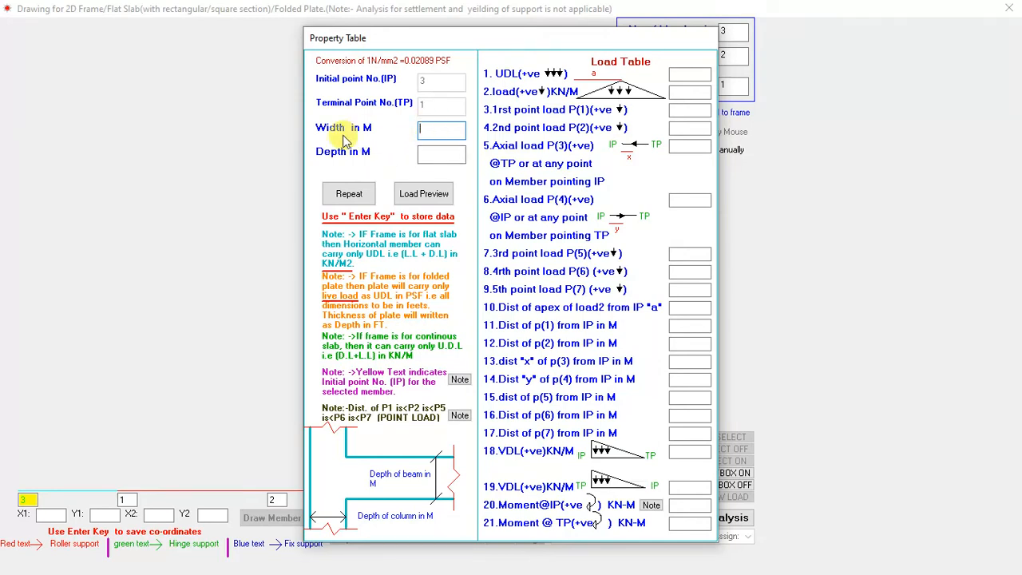
pyautogui.write('1')
pyautogui.press('Return')
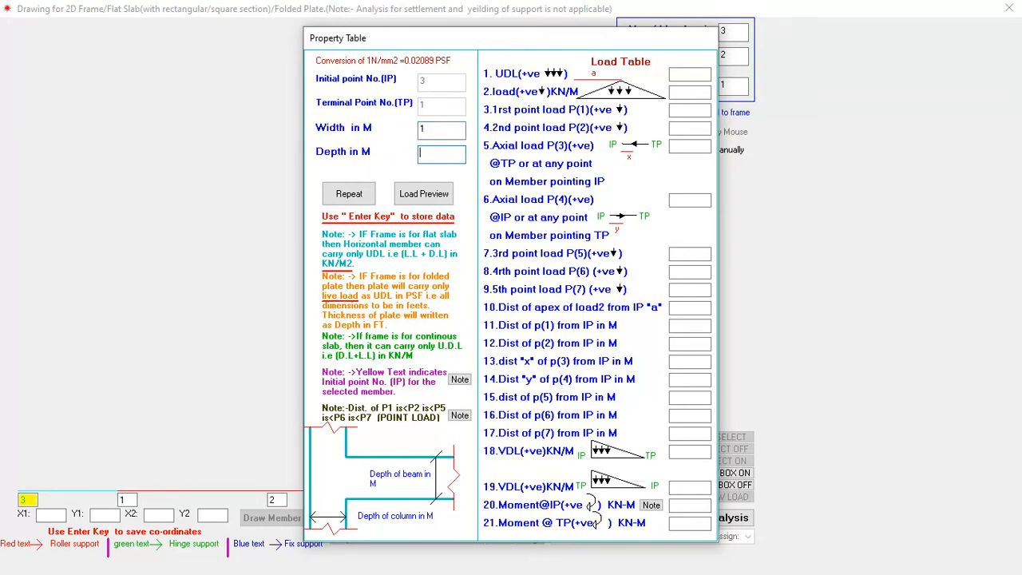
pyautogui.write('0.25')
pyautogui.press('Return')
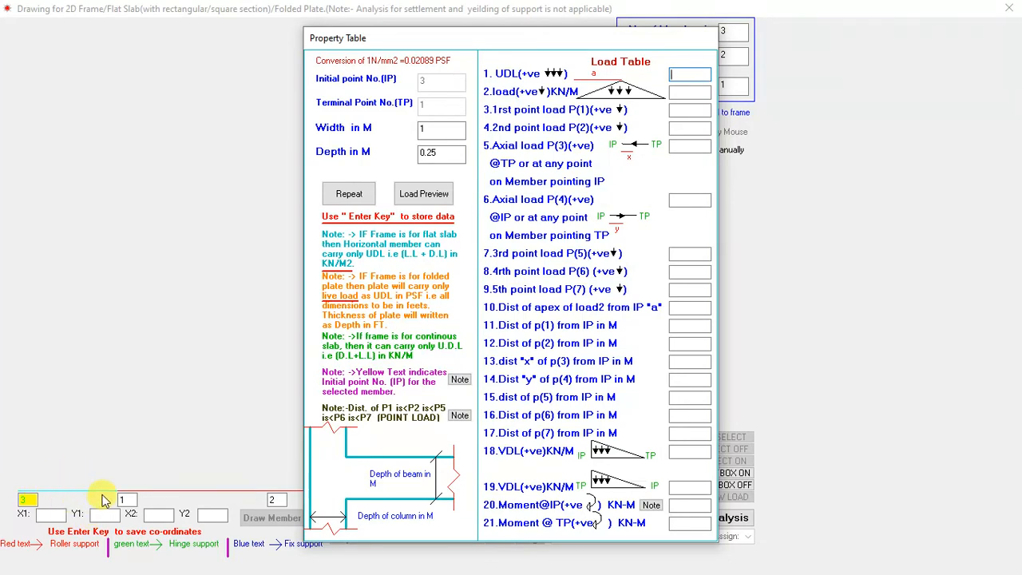
pyautogui.write('15')
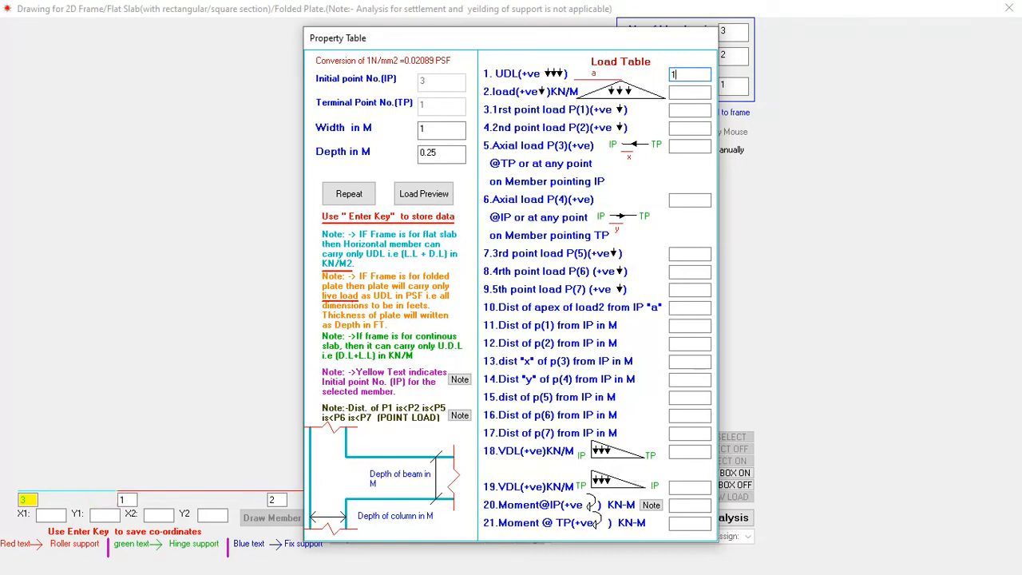
pyautogui.press('Return')
pyautogui.press('Return')
pyautogui.press('Return')
pyautogui.press('Return')
pyautogui.press('Return')
pyautogui.press('Return')
pyautogui.press('Return')
pyautogui.press('Return')
pyautogui.press('Return')
pyautogui.press('Return')
pyautogui.press('Return')
pyautogui.press('Return')
pyautogui.press('Return')
pyautogui.press('Return')
pyautogui.press('Return')
pyautogui.press('Return')
pyautogui.press('Return')
pyautogui.press('Return')
pyautogui.press('Return')
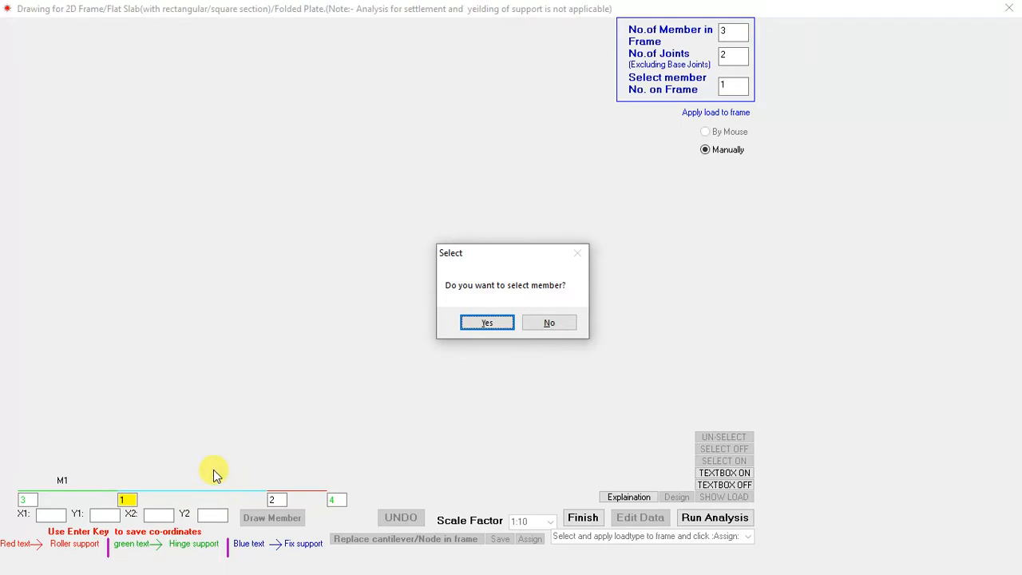
# Assign the second member, between joints 1 and 2, a width of 1 m, a depth of 0.25 m and a UDL of 18.925
pyautogui.press('Return')
pyautogui.press('Return')
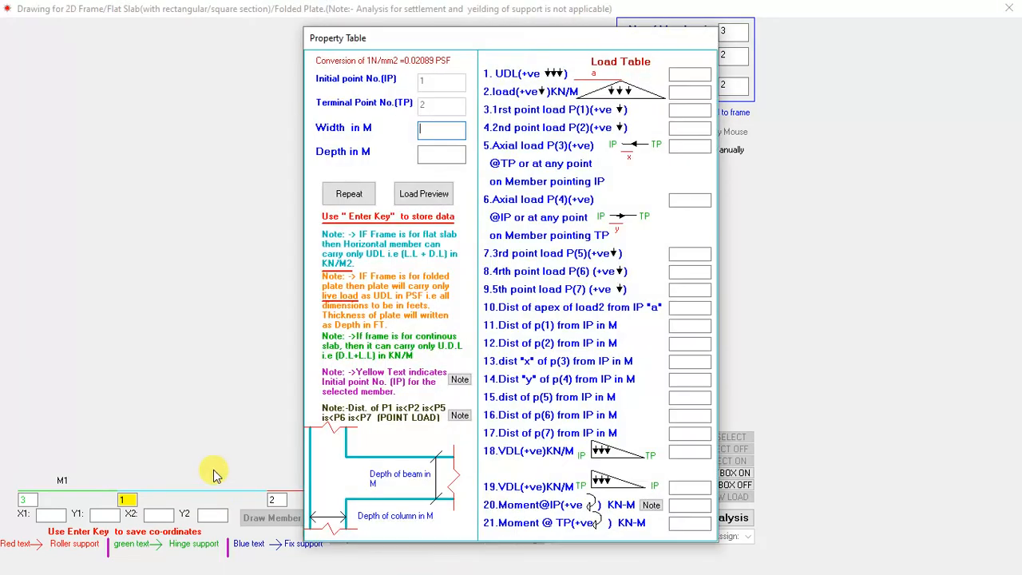
pyautogui.write('1')
pyautogui.press('Return')
pyautogui.write('0.25')
pyautogui.press('Return')
pyautogui.write('18.925')
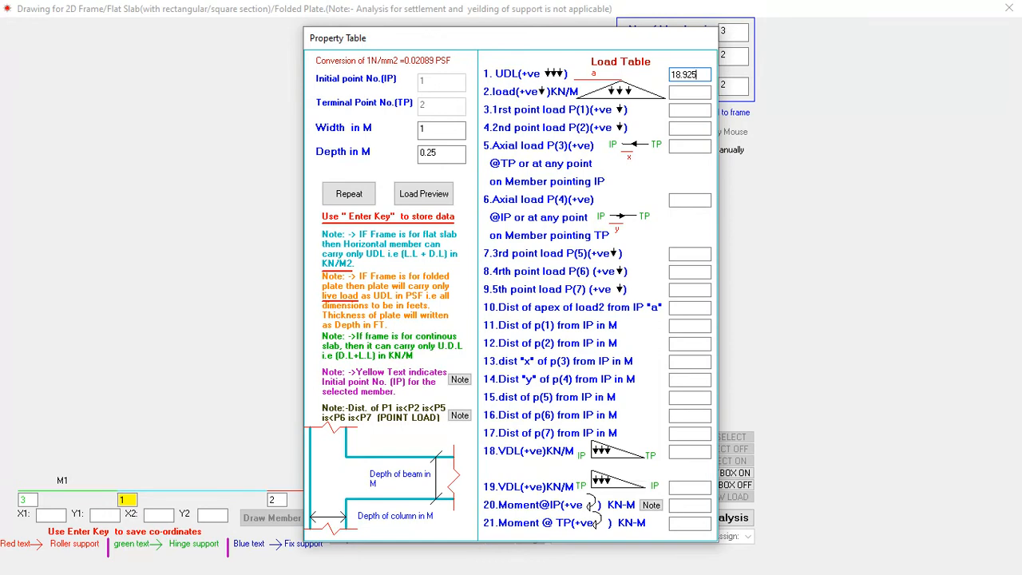
pyautogui.press('Return')
pyautogui.press('Return')
pyautogui.press('Return')
pyautogui.press('Return')
pyautogui.press('Return')
pyautogui.press('Return')
pyautogui.press('Return')
pyautogui.press('Return')
pyautogui.press('Return')
pyautogui.press('Return')
pyautogui.press('Return')
pyautogui.press('Return')
pyautogui.press('Return')
pyautogui.press('Return')
pyautogui.press('Return')
pyautogui.press('Return')
pyautogui.press('Return')
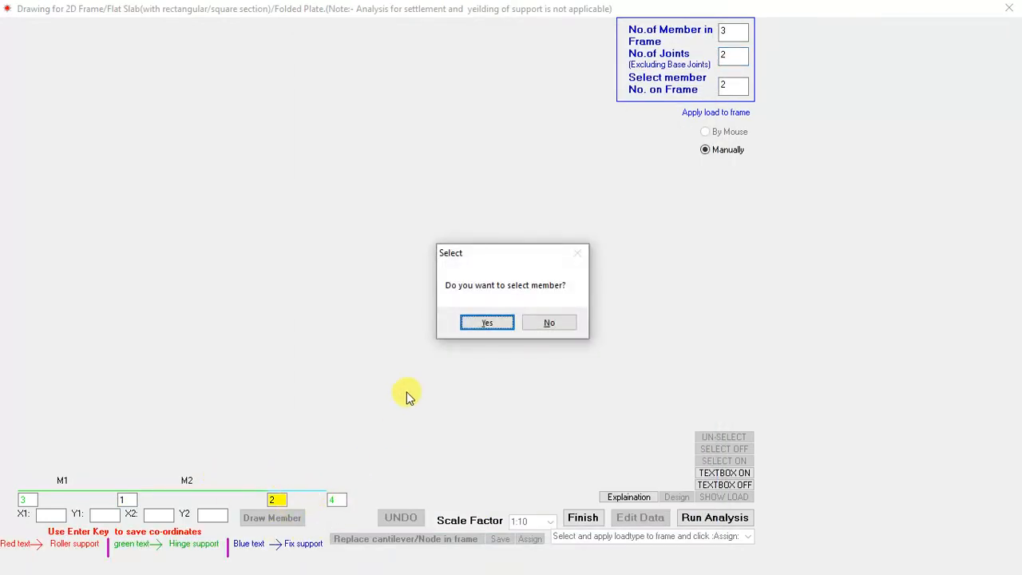
# Assign the third member, between joints 2 and 4, a width of 1 m, a depth of 0.25 m and a UDL of 15
pyautogui.press('Return')
pyautogui.press('Return')
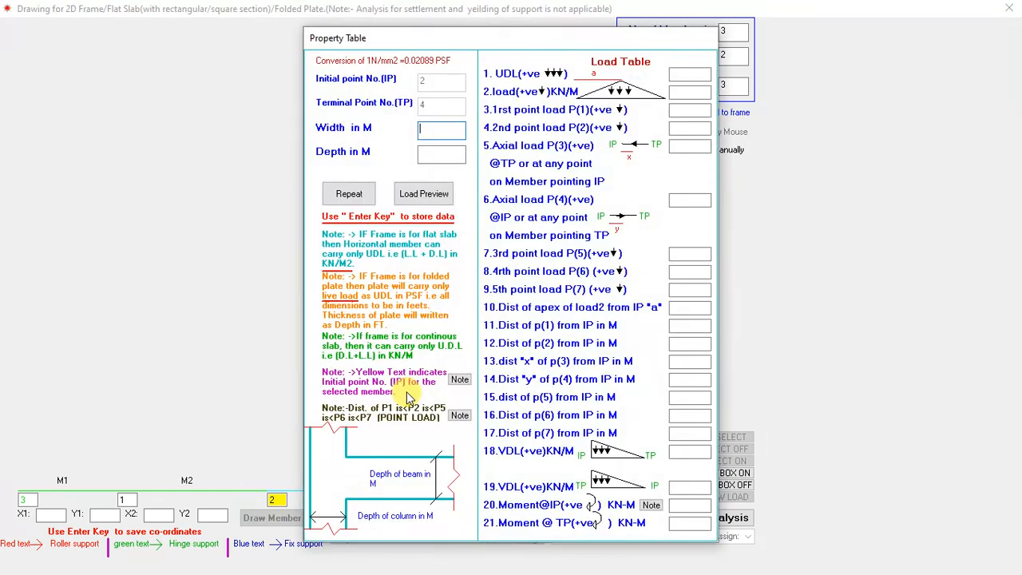
pyautogui.write('1')
pyautogui.press('Return')
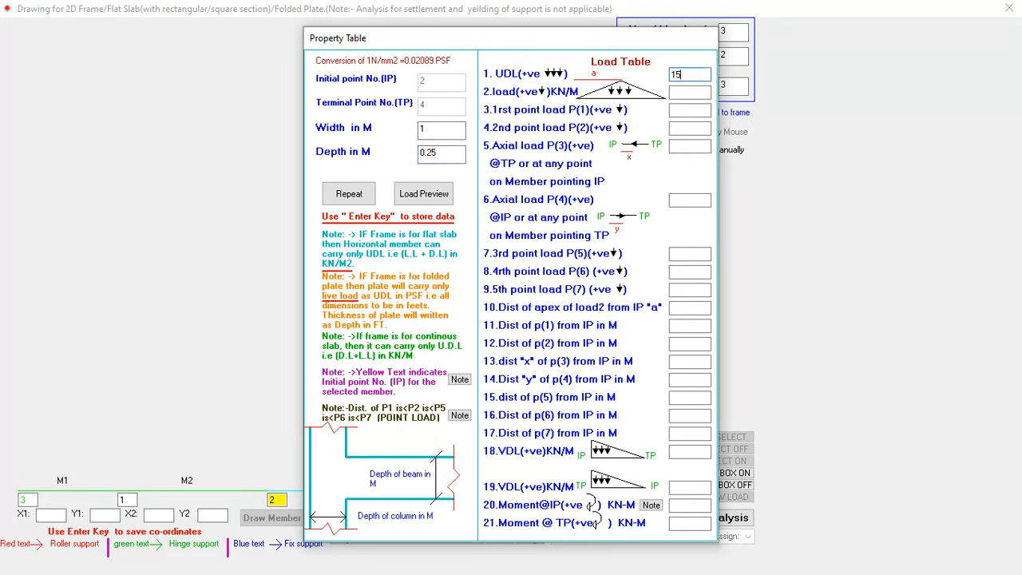
pyautogui.press('Return')
pyautogui.press('Return')
pyautogui.press('Return')
pyautogui.press('Return')
pyautogui.press('Return')
pyautogui.press('Return')
pyautogui.press('Return')
pyautogui.press('Return')
pyautogui.press('Return')
pyautogui.press('Return')
pyautogui.press('Return')
pyautogui.press('Return')
pyautogui.press('Return')
pyautogui.press('Return')
pyautogui.press('Return')
pyautogui.press('Return')
pyautogui.press('Return')
pyautogui.press('Return')
pyautogui.press('Return')
pyautogui.press('Return')
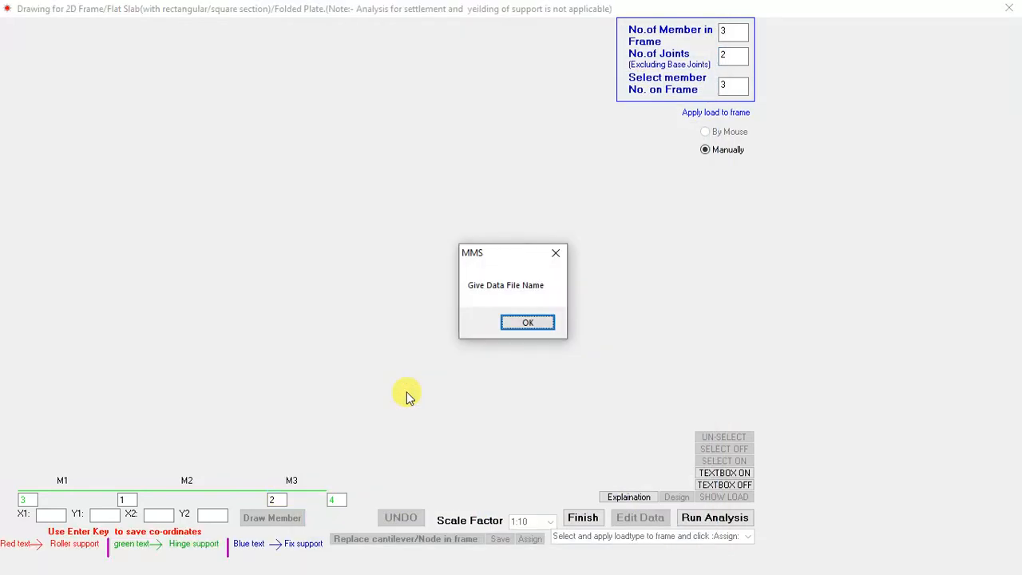
# Save the frame data file as "stair"
pyautogui.click(532, 324)
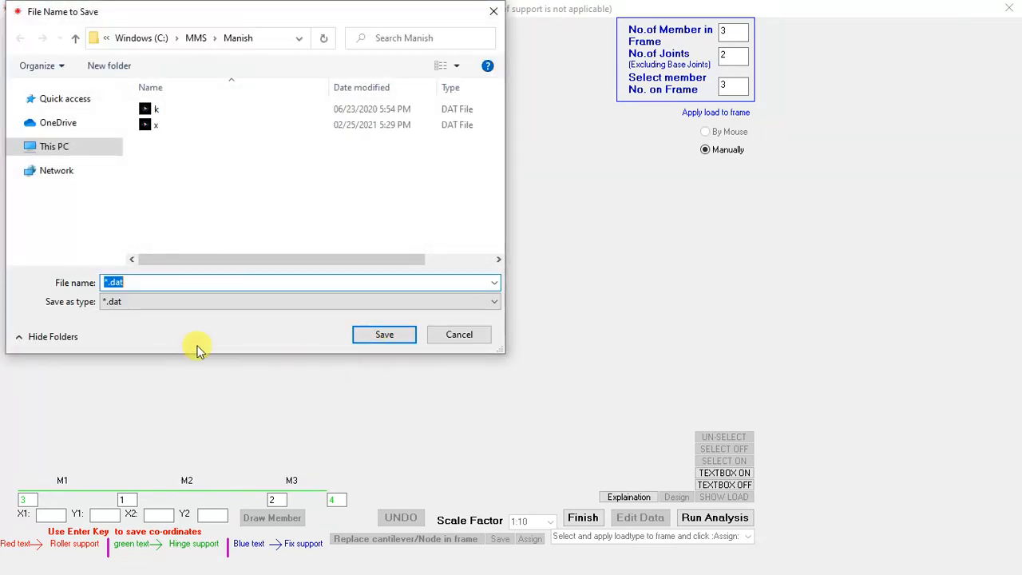
pyautogui.click(128, 282)
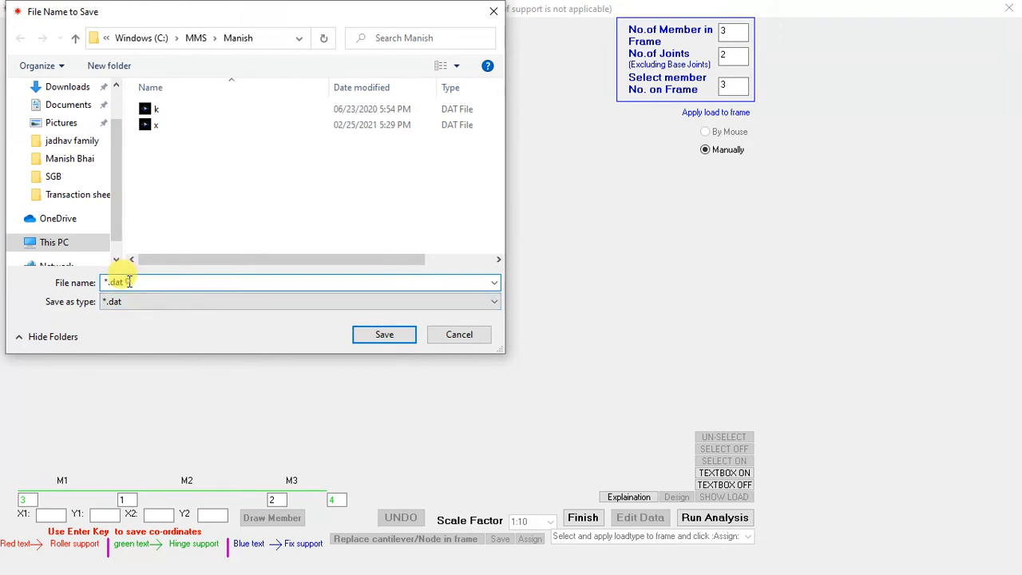
pyautogui.press('BackSpace')
pyautogui.write('stair')
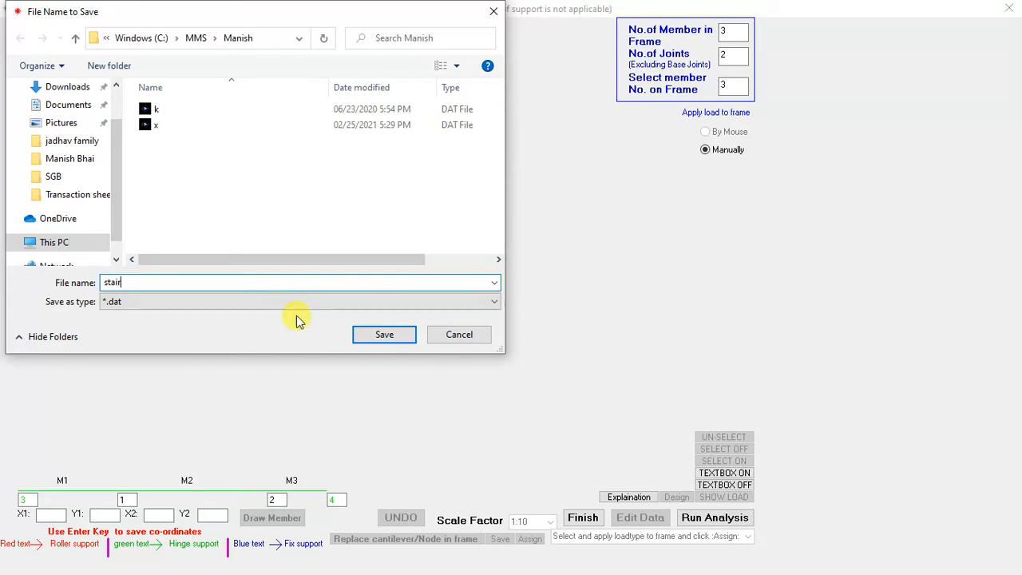
pyautogui.click(388, 337)
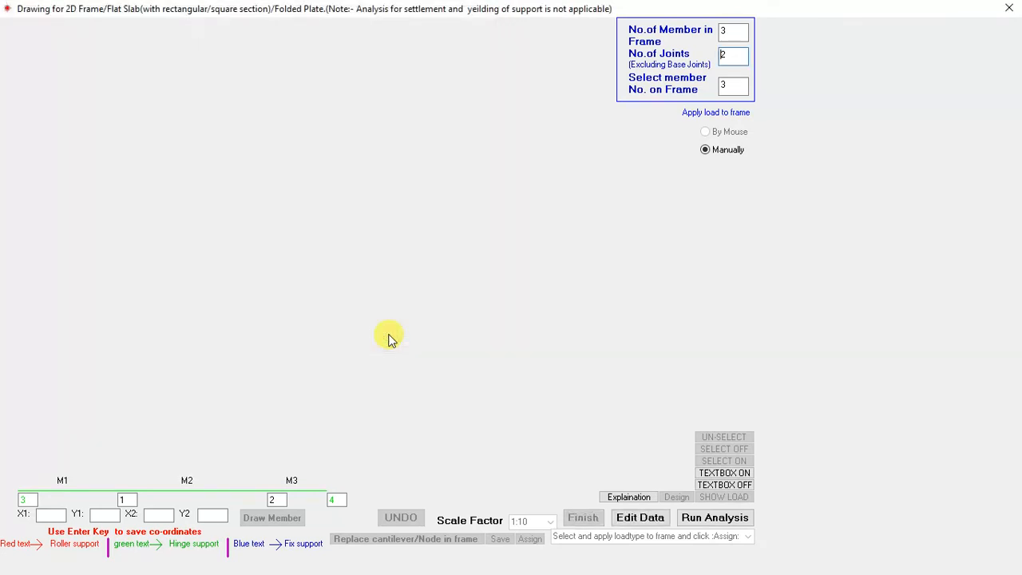
# Run the analysis with a modulus of elasticity of 25000000 kN/m2 and individual-case load factors of 1 for vertical and lateral loads
pyautogui.click(699, 521)
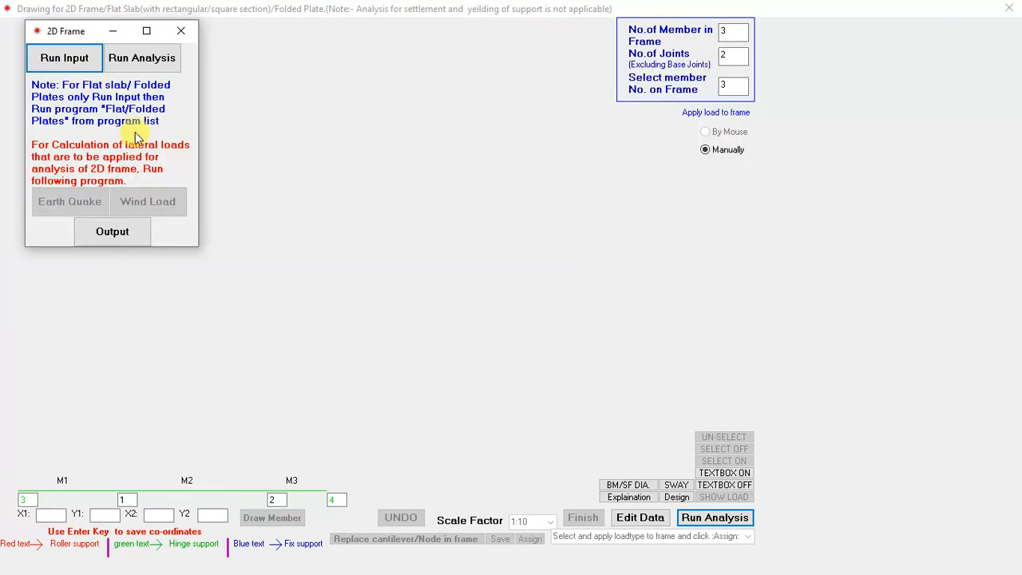
pyautogui.click(148, 62)
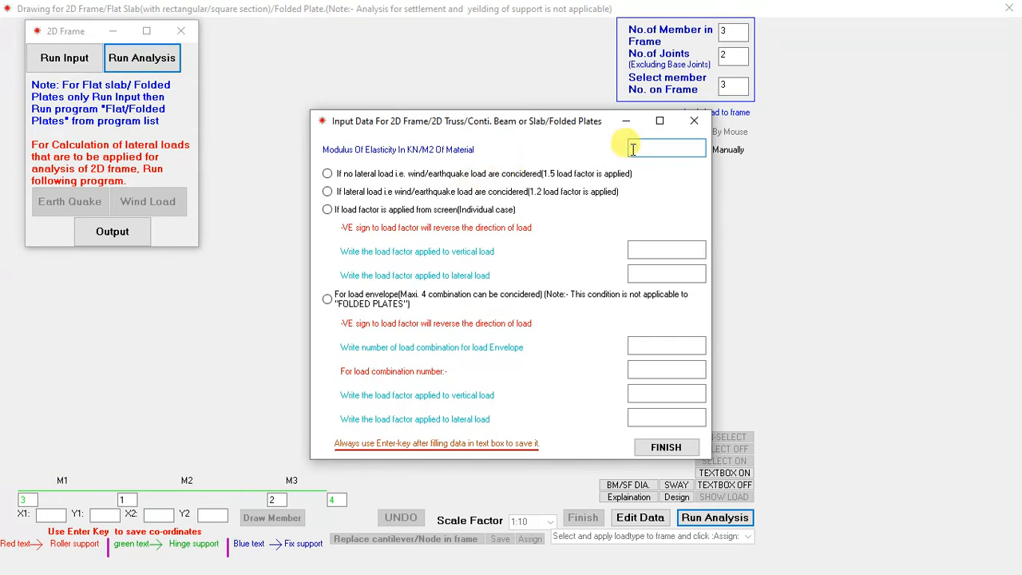
pyautogui.write('25000000')
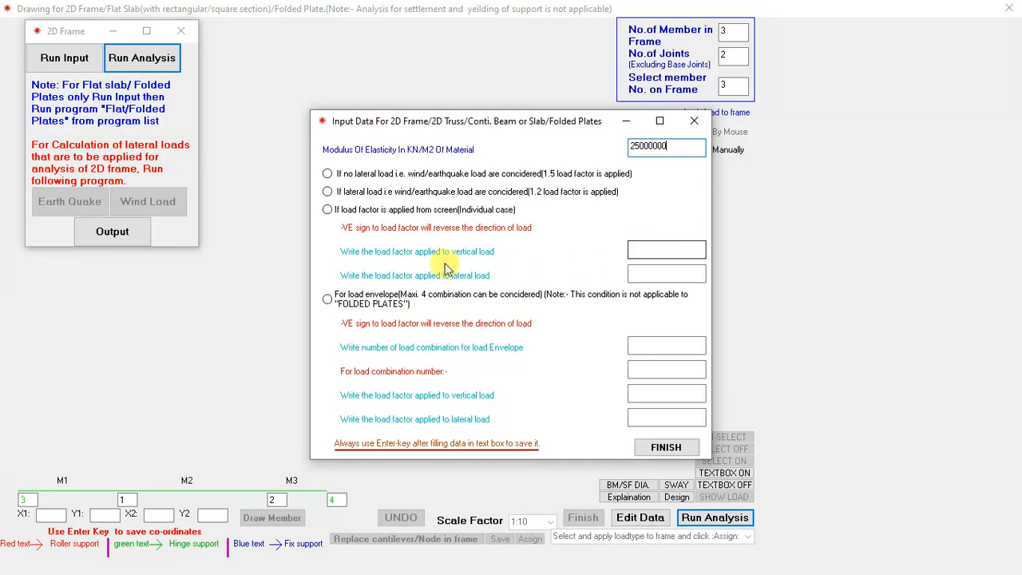
pyautogui.click(326, 209)
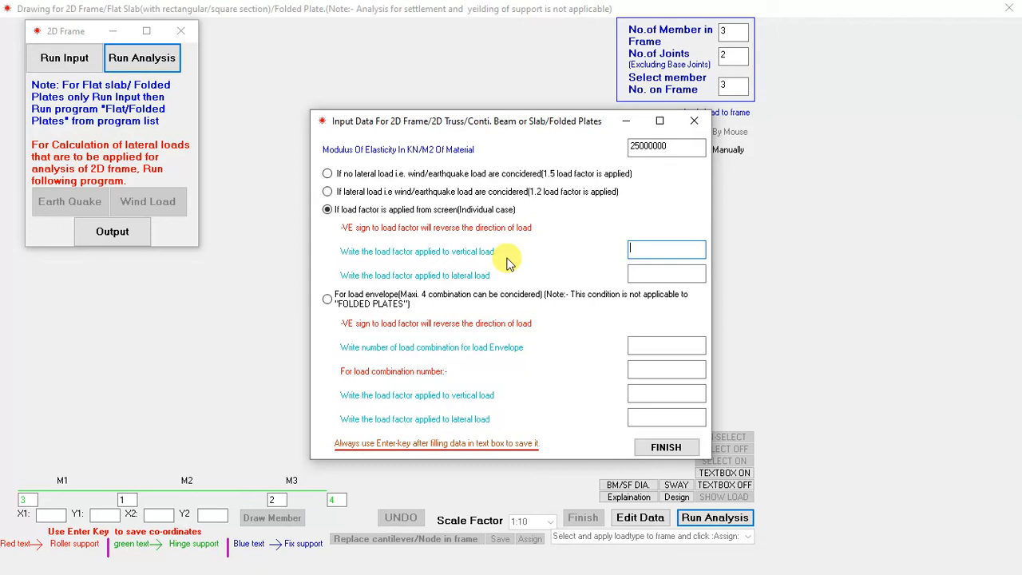
pyautogui.write('11')
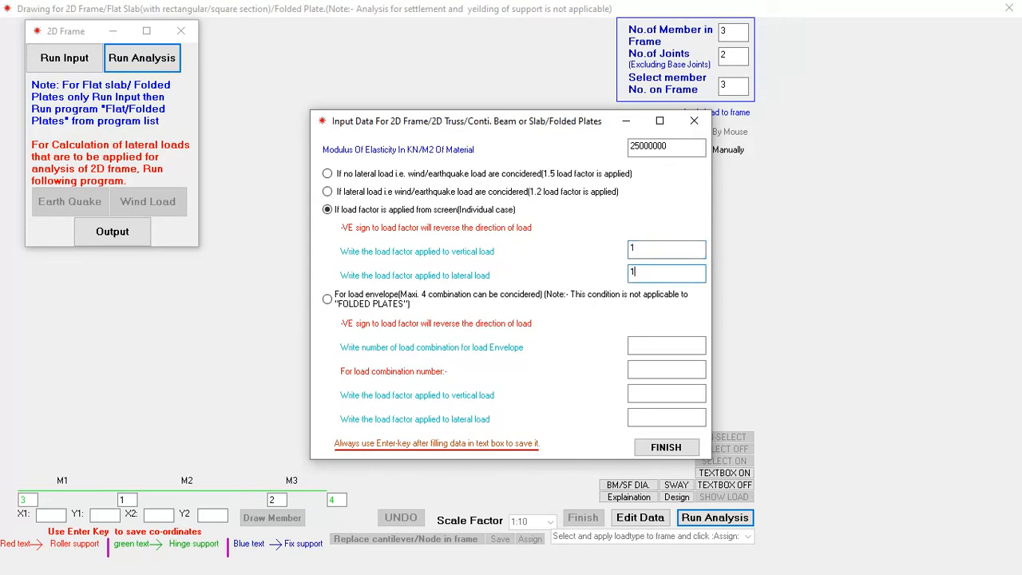
pyautogui.press('Return')
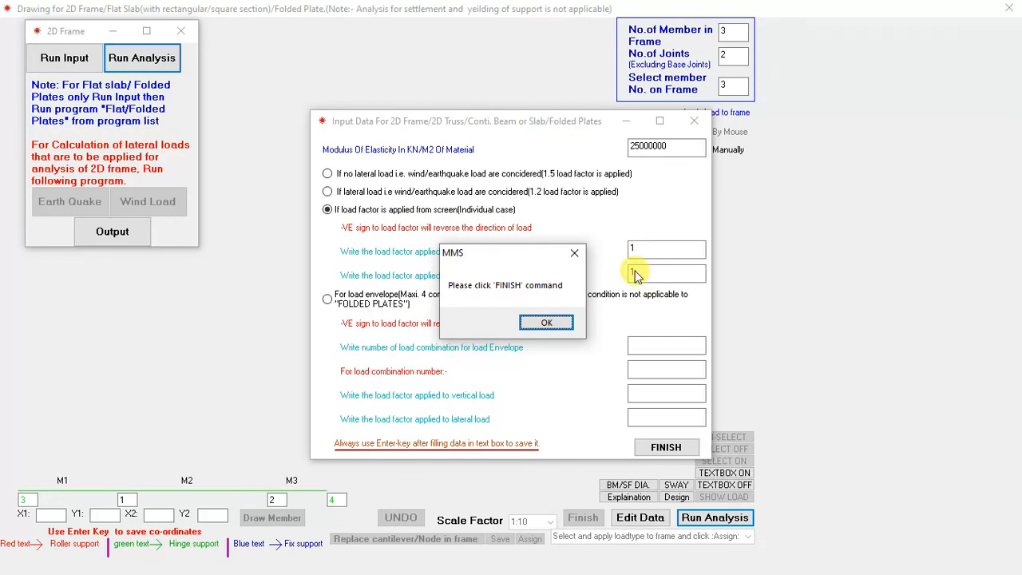
pyautogui.click(546, 323)
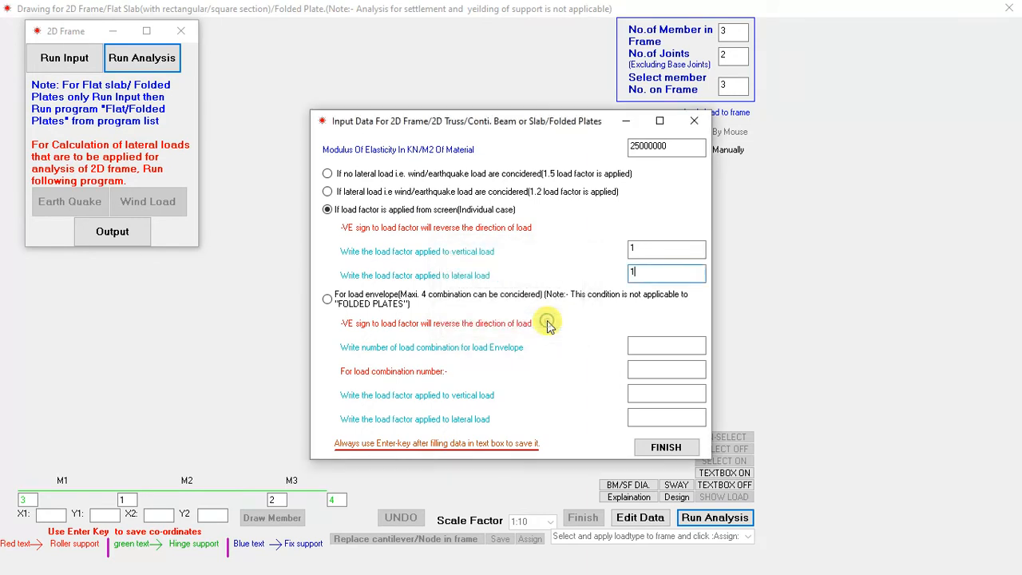
pyautogui.click(667, 450)
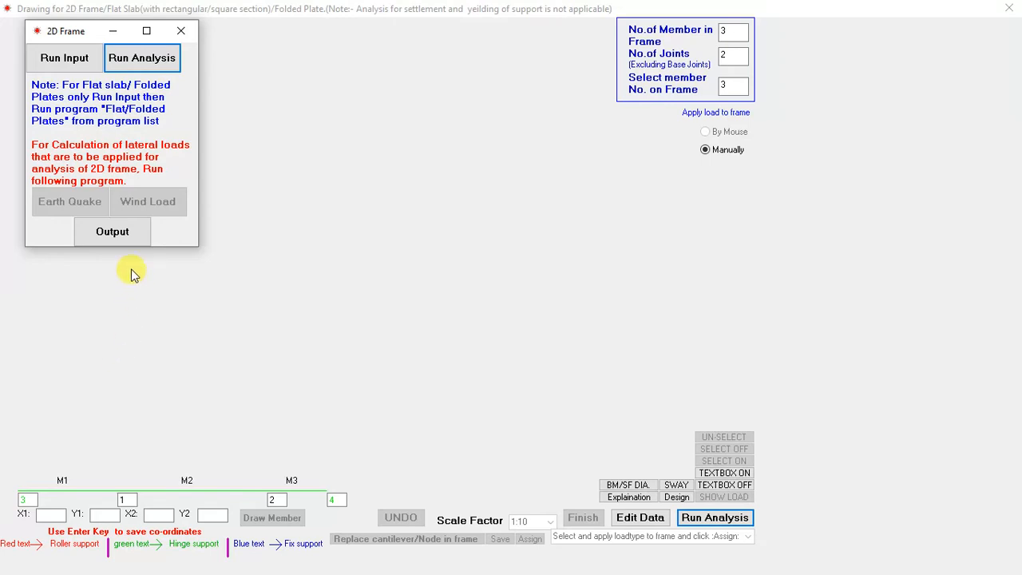
# Review the analysis output for joint displacements, member moments and axial forces, and close it
pyautogui.click(111, 238)
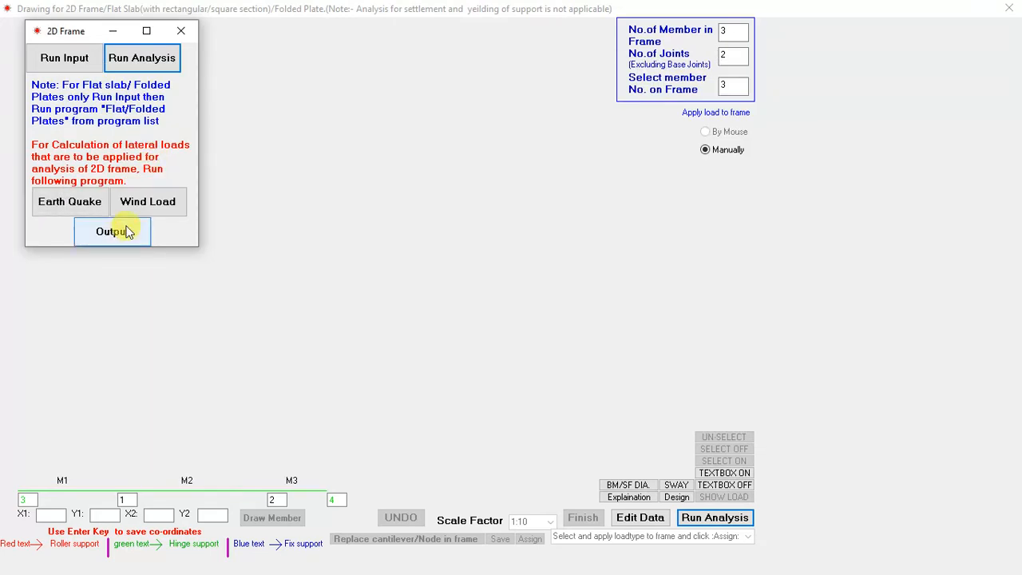
pyautogui.scroll(-3, 494, 264)
pyautogui.scroll(-2, 489, 239)
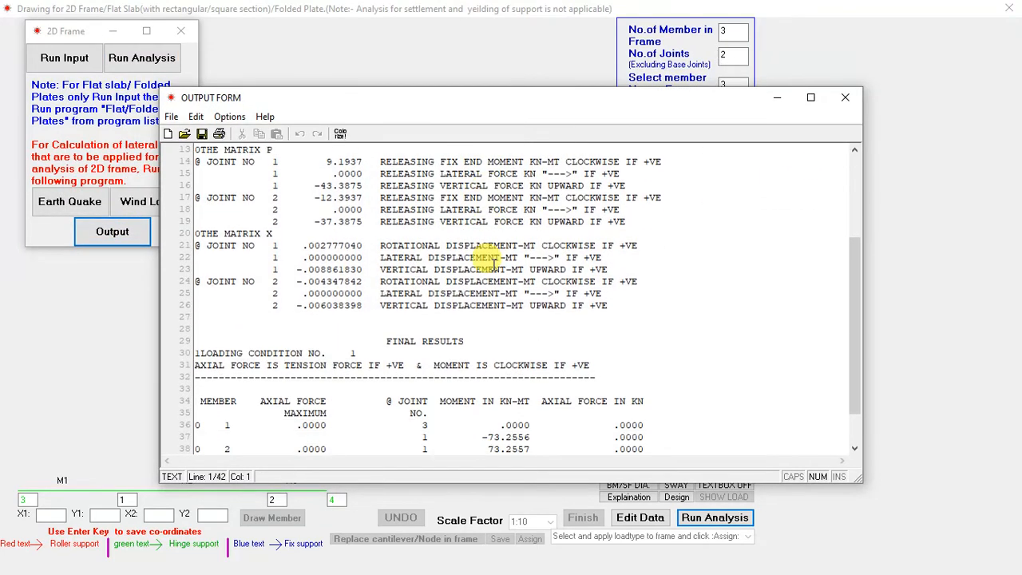
pyautogui.click(844, 99)
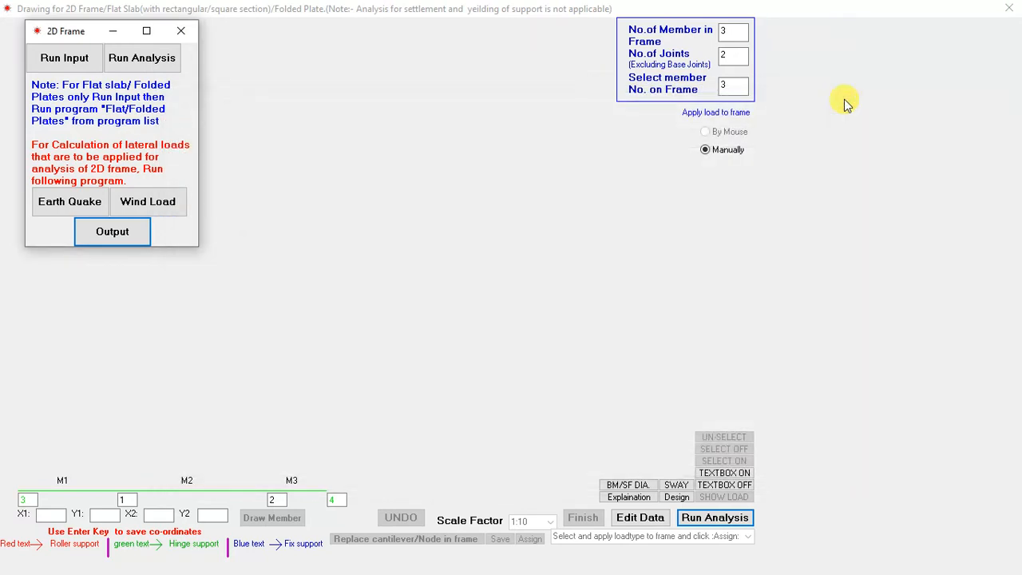
# View the frame's sway, bending moment and shear force diagrams, and exit the diagram view
pyautogui.click(675, 487)
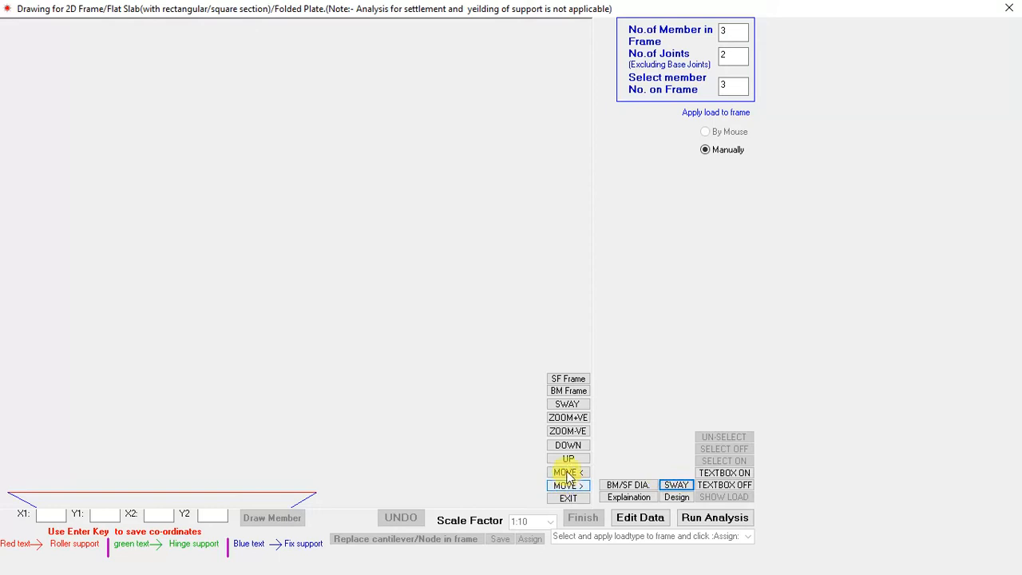
pyautogui.click(568, 457)
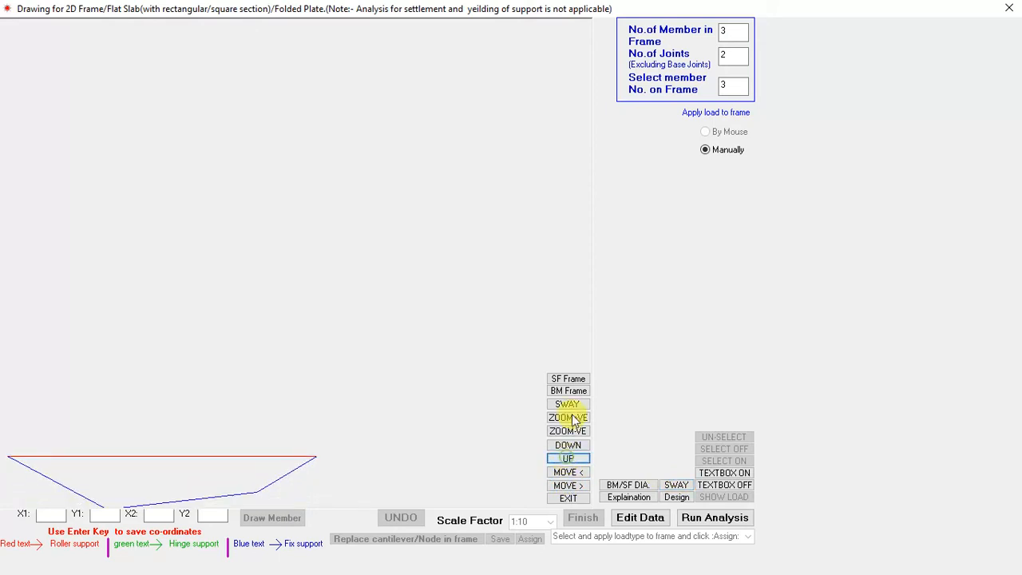
pyautogui.click(571, 391)
pyautogui.click(568, 379)
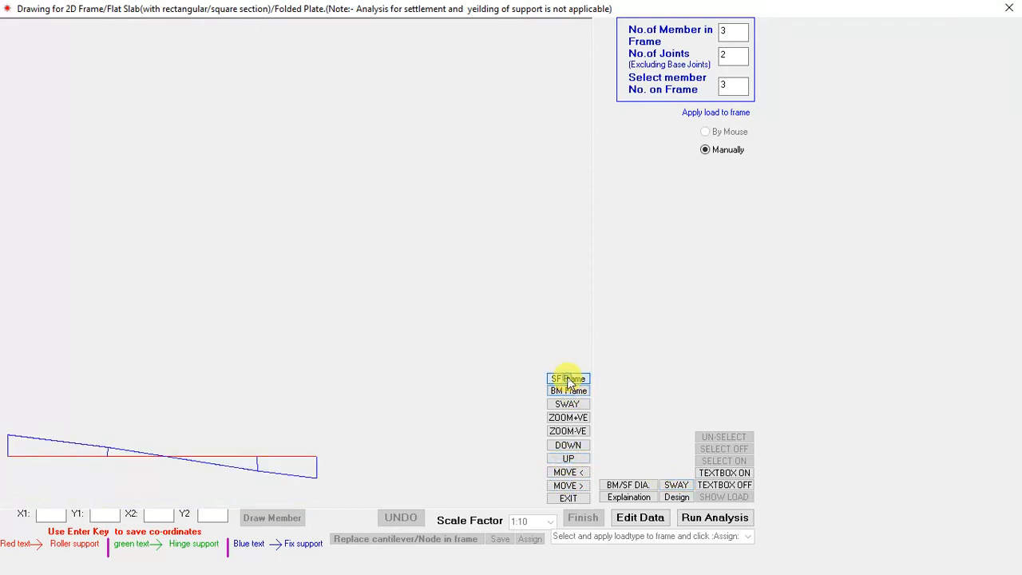
pyautogui.click(570, 498)
# View the shear force and bending moment diagrams of member 2
pyautogui.click(624, 484)
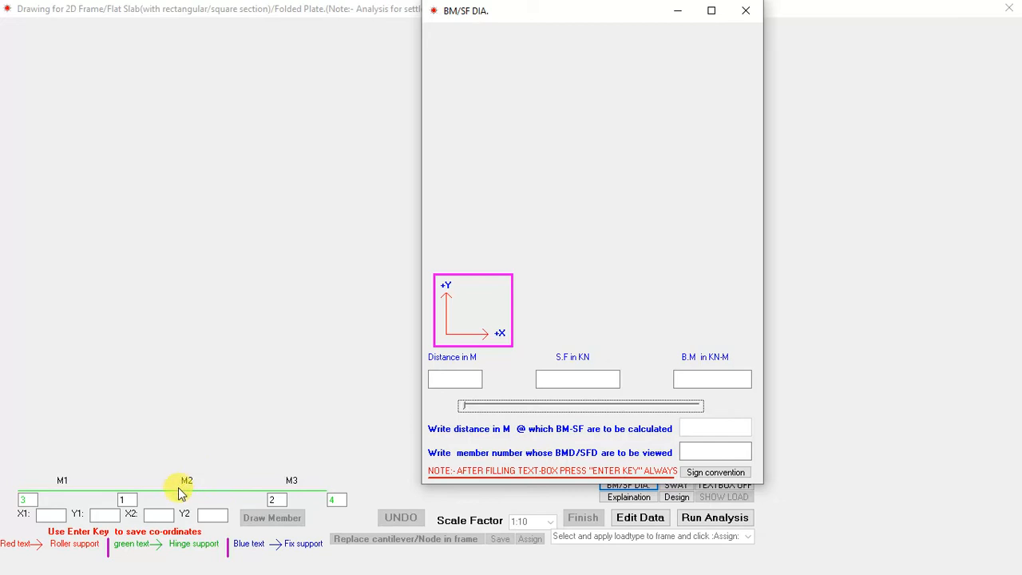
pyautogui.click(685, 453)
pyautogui.write('2')
pyautogui.press('Return')
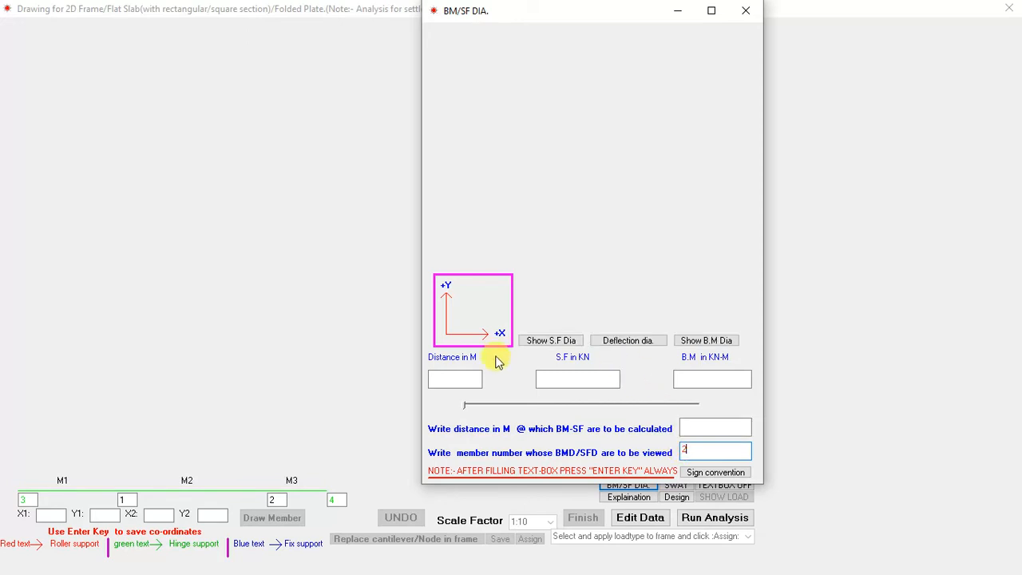
pyautogui.click(560, 341)
pyautogui.click(690, 341)
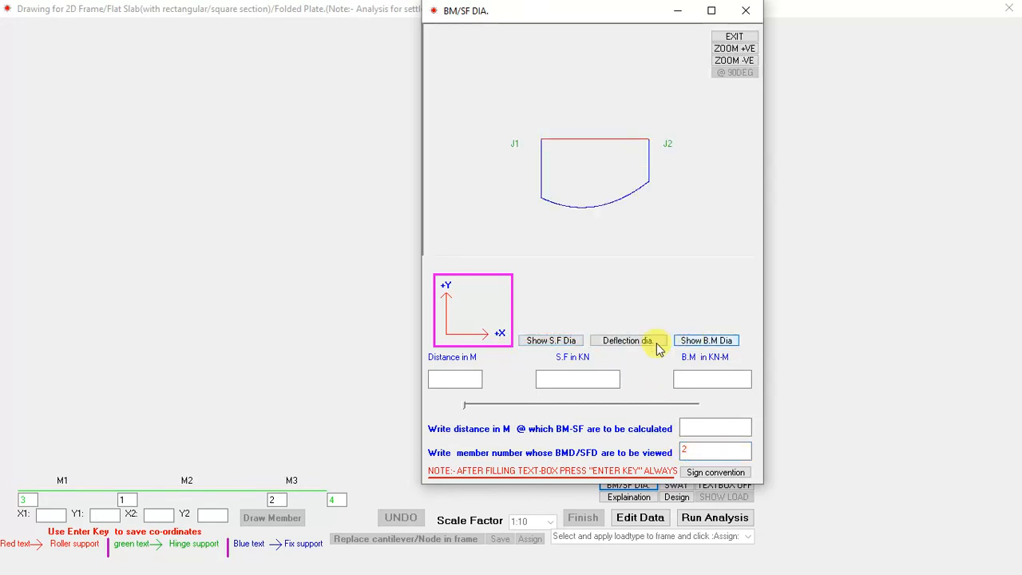
# Read member 2's shear force and bending moment from 0 to 3 m and at 1 m, and close the diagrams
pyautogui.click(465, 409)
pyautogui.click(466, 409)
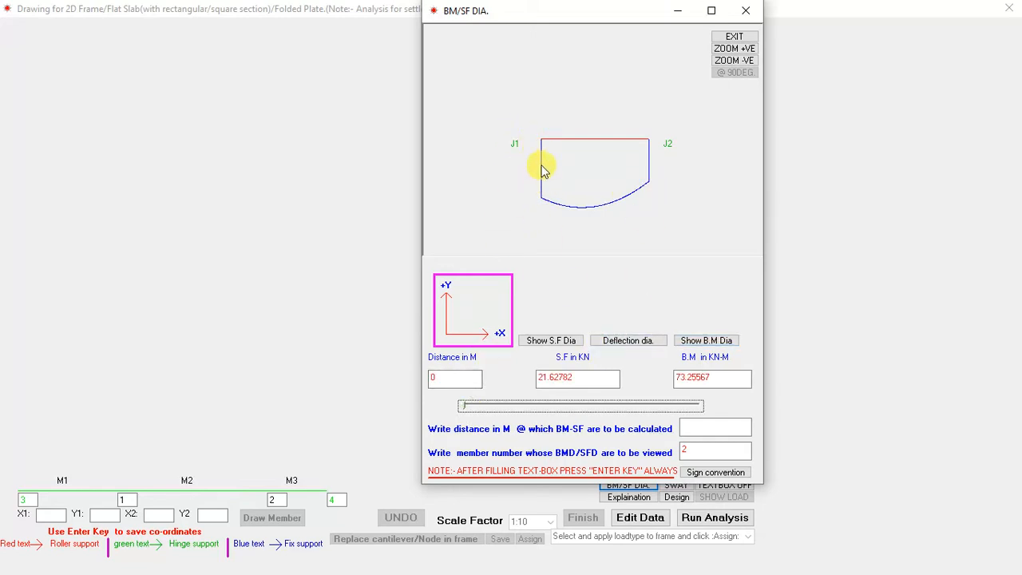
pyautogui.moveTo(465, 405); pyautogui.dragTo(701, 410)
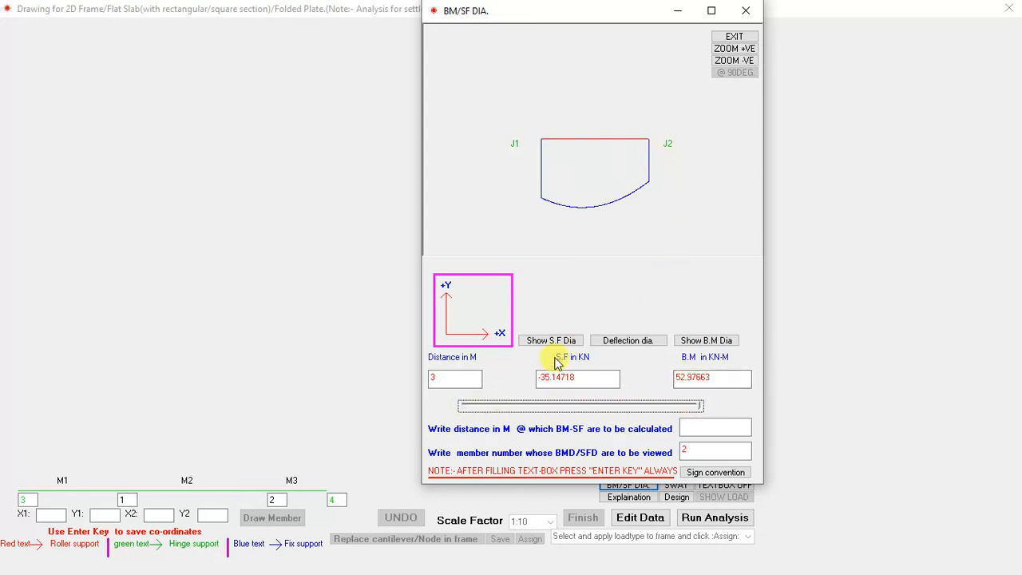
pyautogui.click(699, 430)
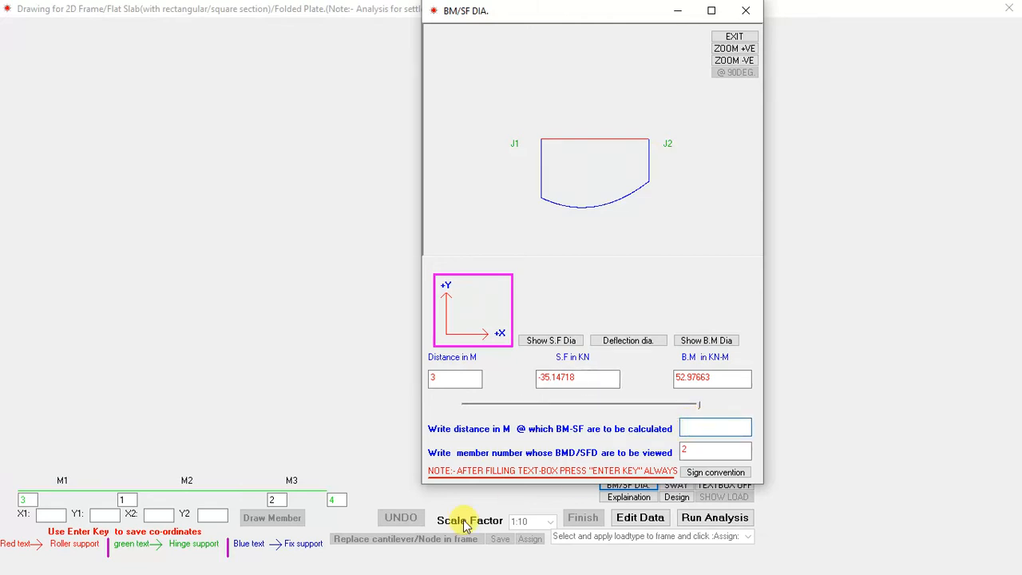
pyautogui.write('1')
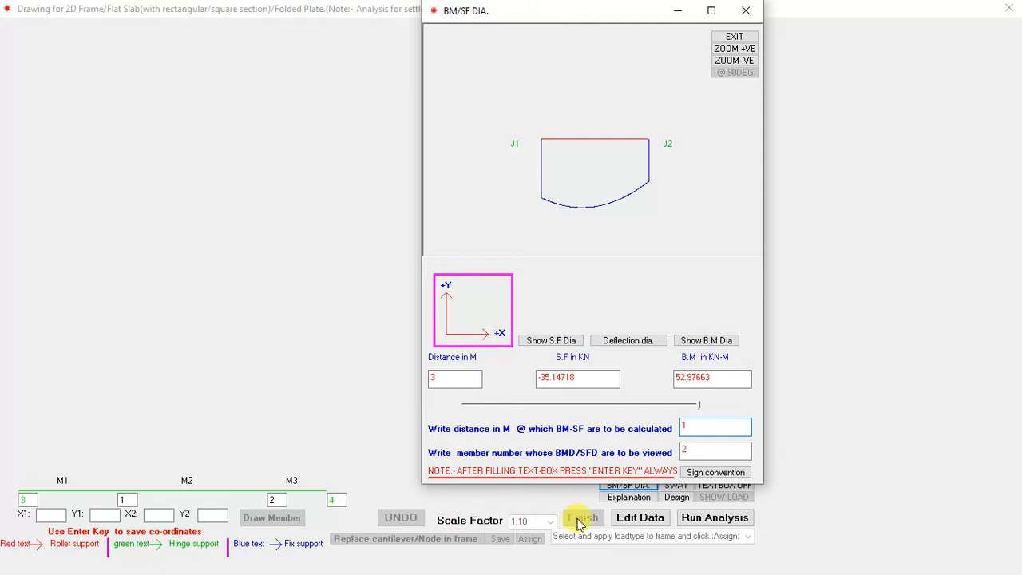
pyautogui.press('Return')
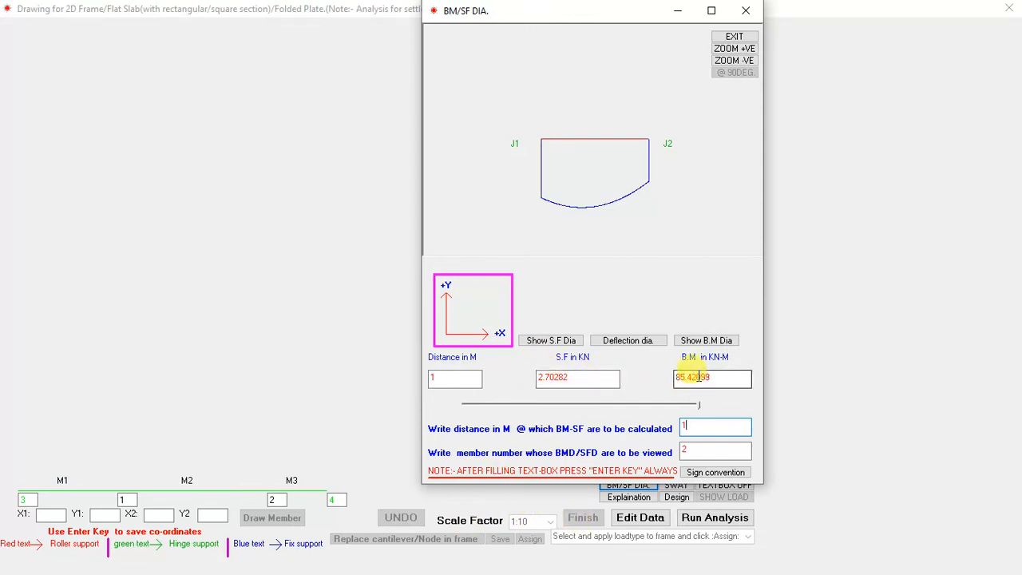
pyautogui.click(745, 14)
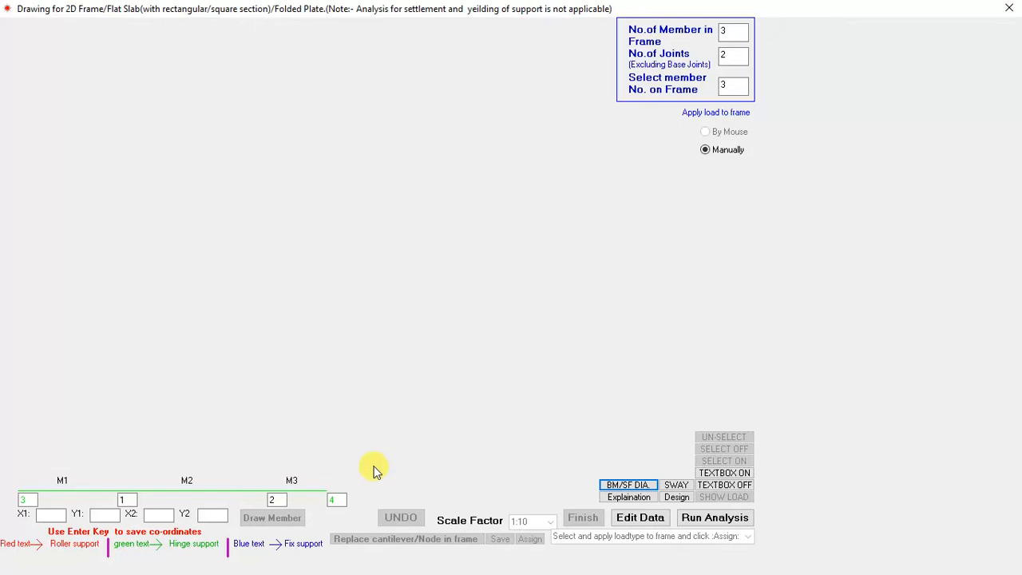
# Exit the 2D frame module and open the waist slab stair program from the design form's program list
pyautogui.click(1009, 13)
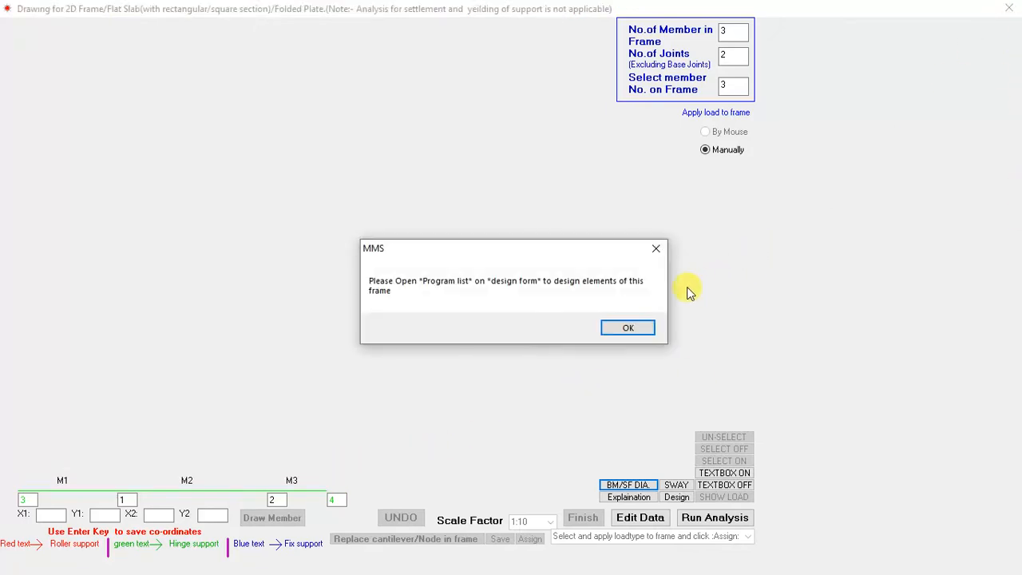
pyautogui.click(637, 331)
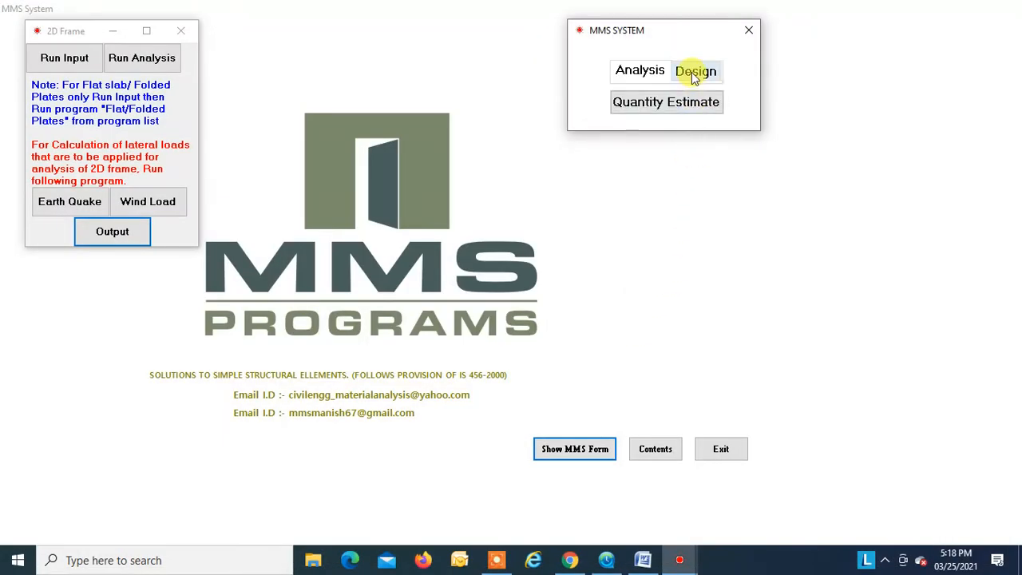
pyautogui.click(181, 30)
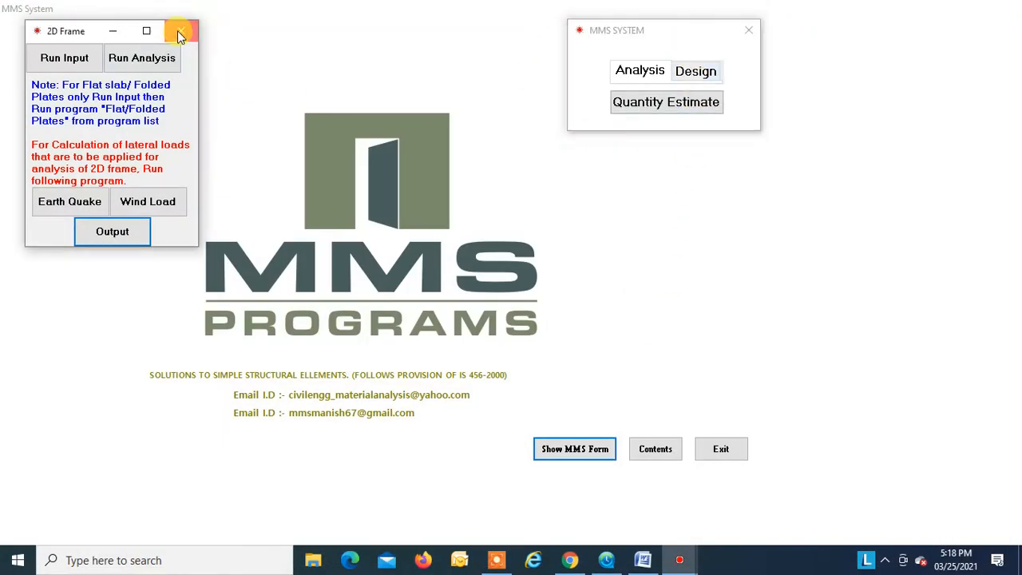
pyautogui.click(685, 77)
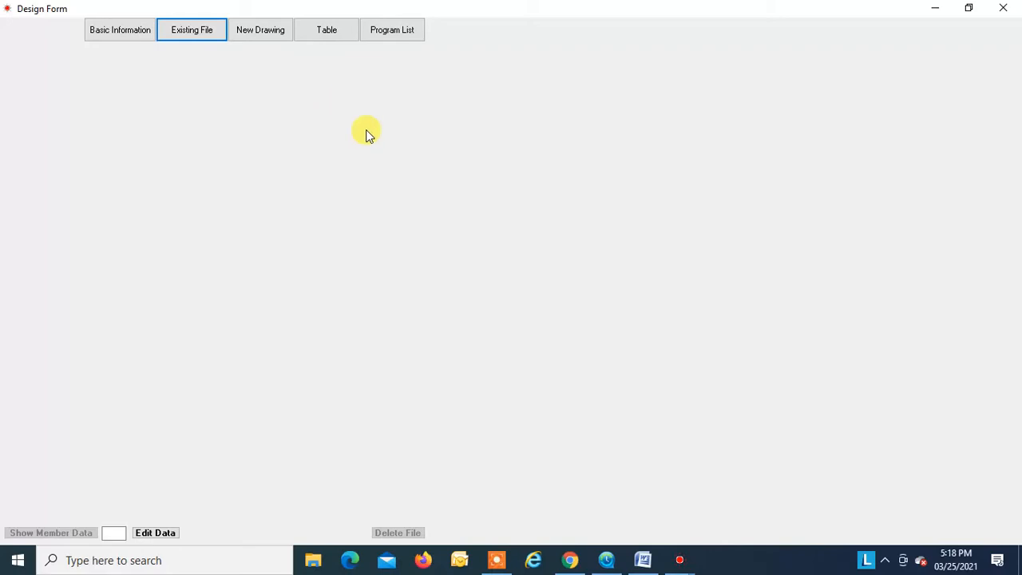
pyautogui.click(407, 39)
pyautogui.click(235, 453)
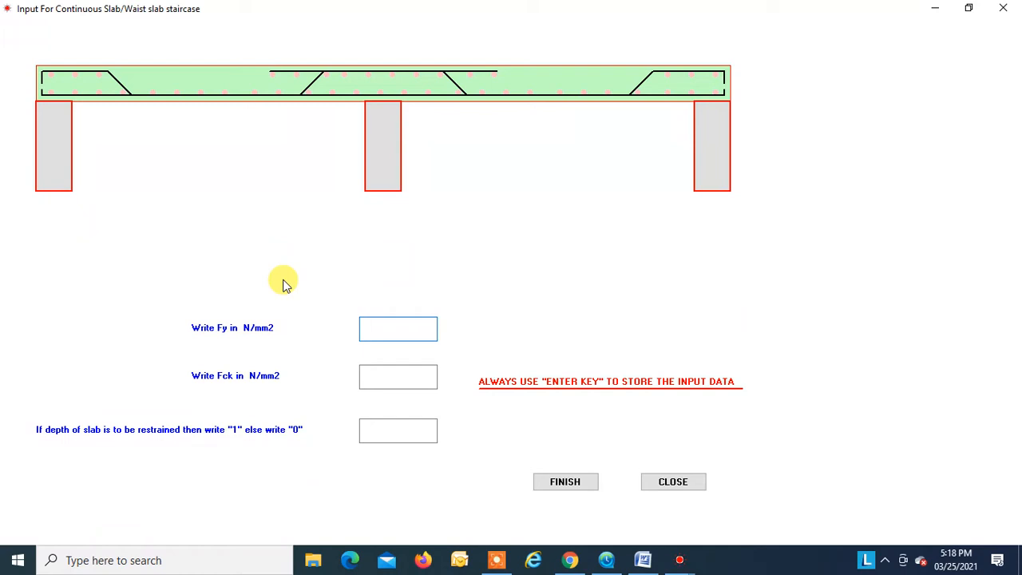
# Set the material strengths of the waist slab to Fy 415 N/mm2 and Fck 25 N/mm2
pyautogui.write('415')
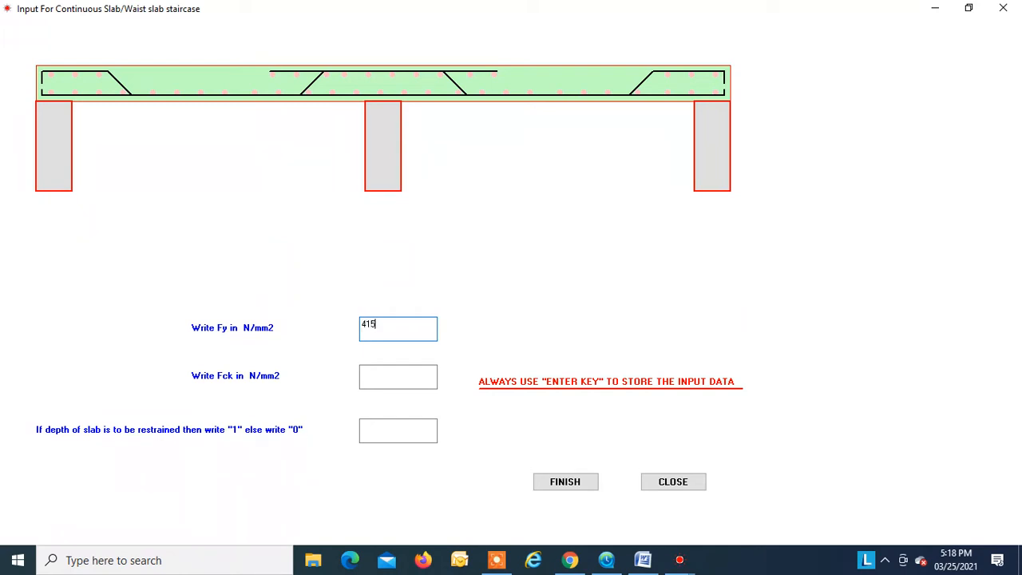
pyautogui.press('Return')
pyautogui.write('25')
pyautogui.press('Return')
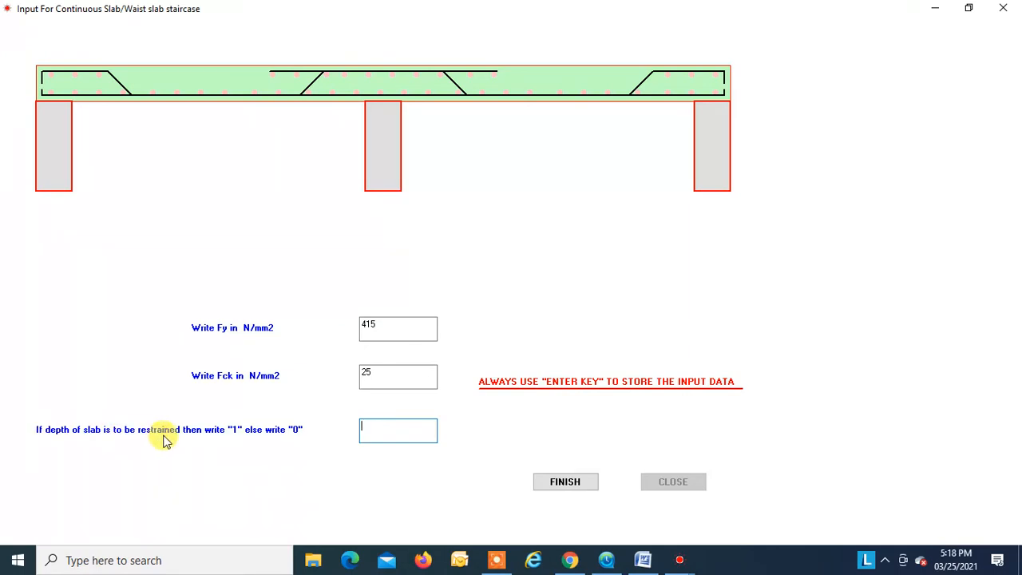
# Restrain the slab depth with option 1 at 250 mm and finish the waist slab input
pyautogui.write('1')
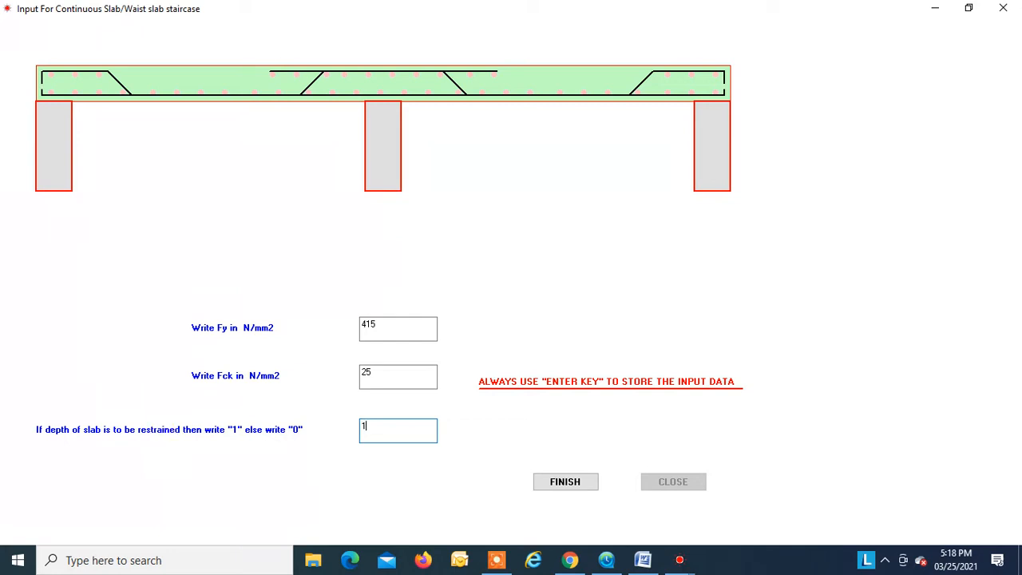
pyautogui.press('Return')
pyautogui.write('250')
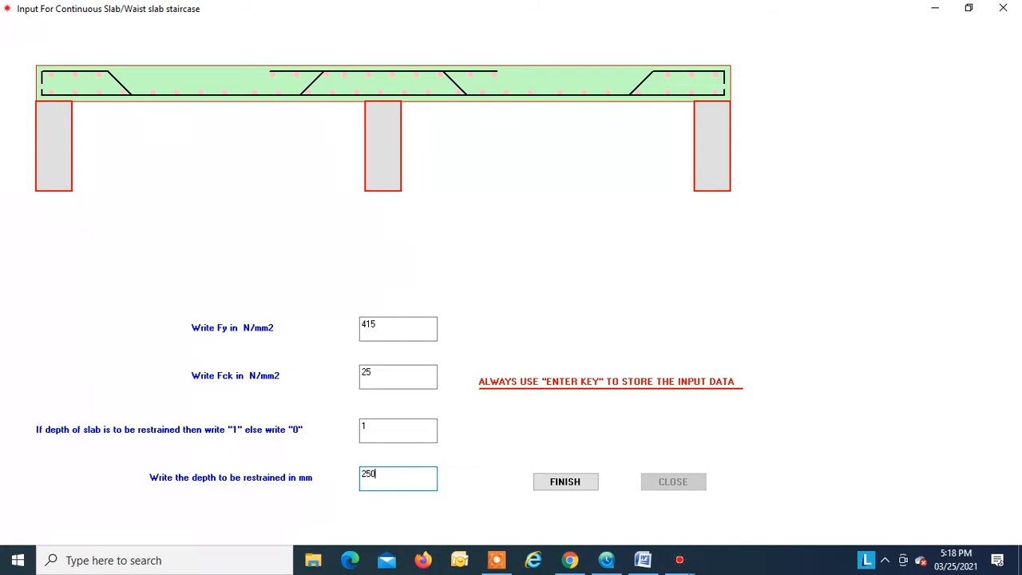
pyautogui.press('Return')
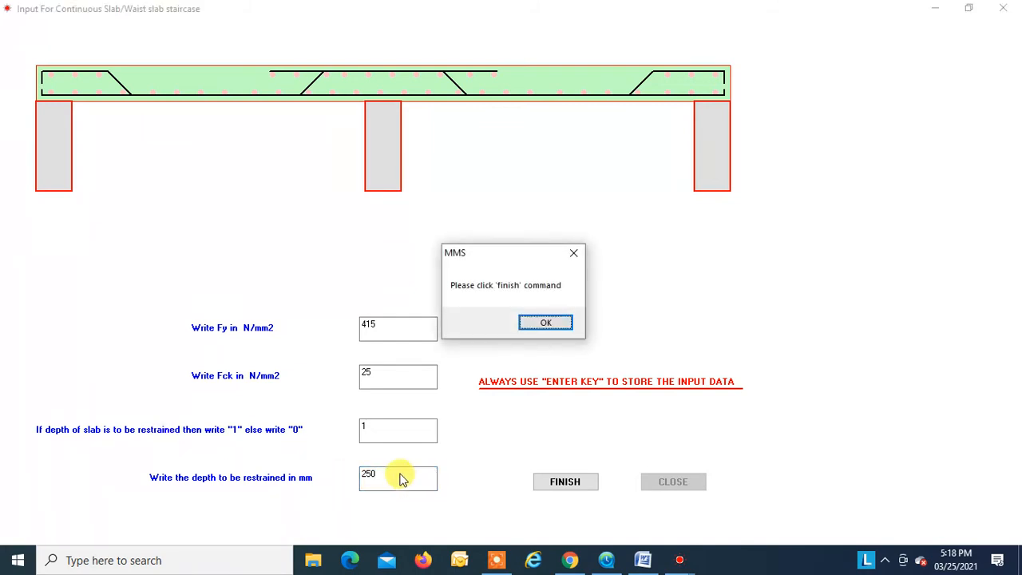
pyautogui.click(533, 323)
pyautogui.click(564, 482)
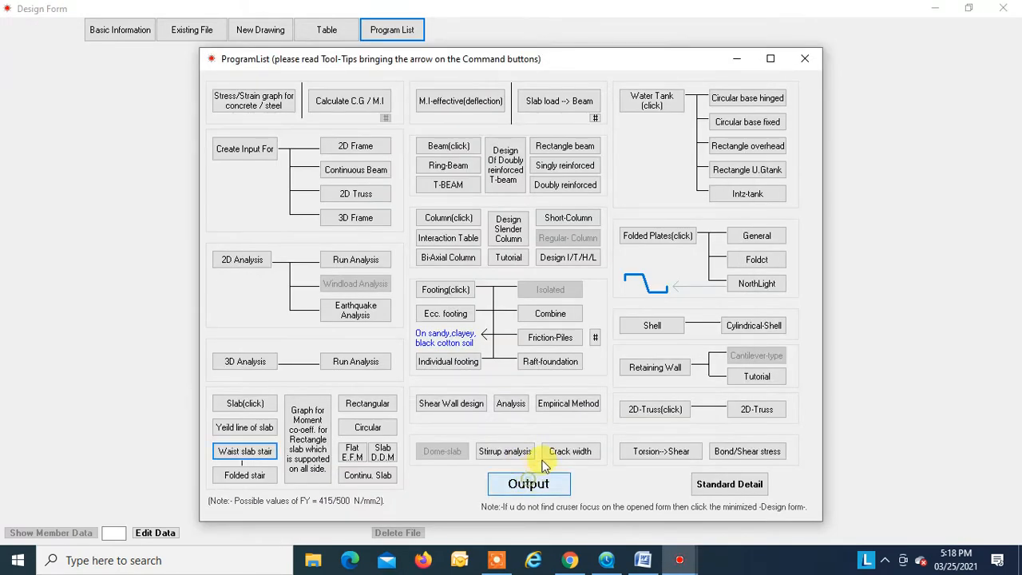
# Open the waist slab design output and compare its steel areas and moments with the results in the Word document
pyautogui.click(543, 474)
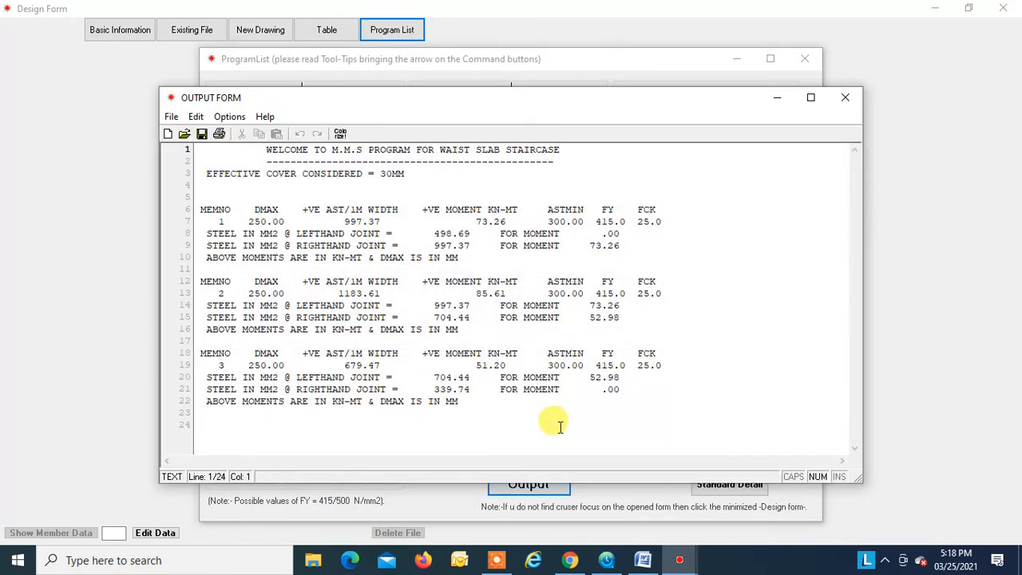
pyautogui.click(641, 563)
pyautogui.scroll(-2, 543, 399)
pyautogui.scroll(-2, 549, 399)
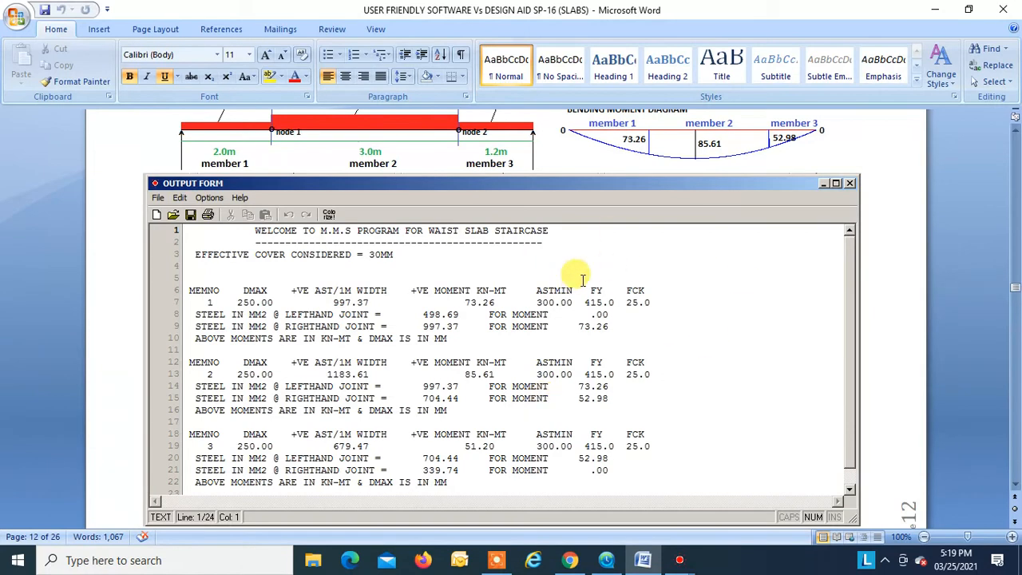
pyautogui.scroll(1, 650, 290)
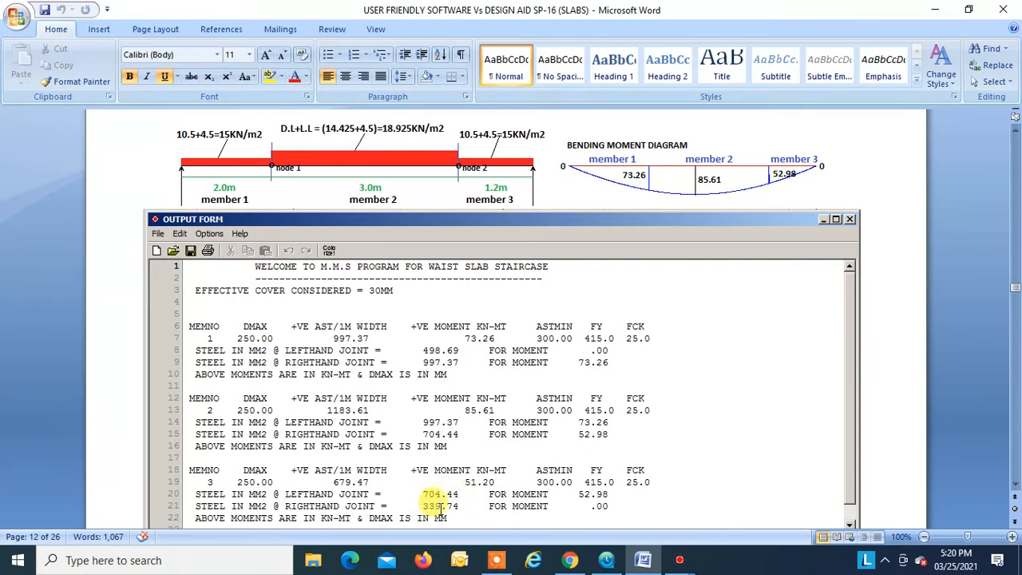
pyautogui.scroll(-1, 509, 454)
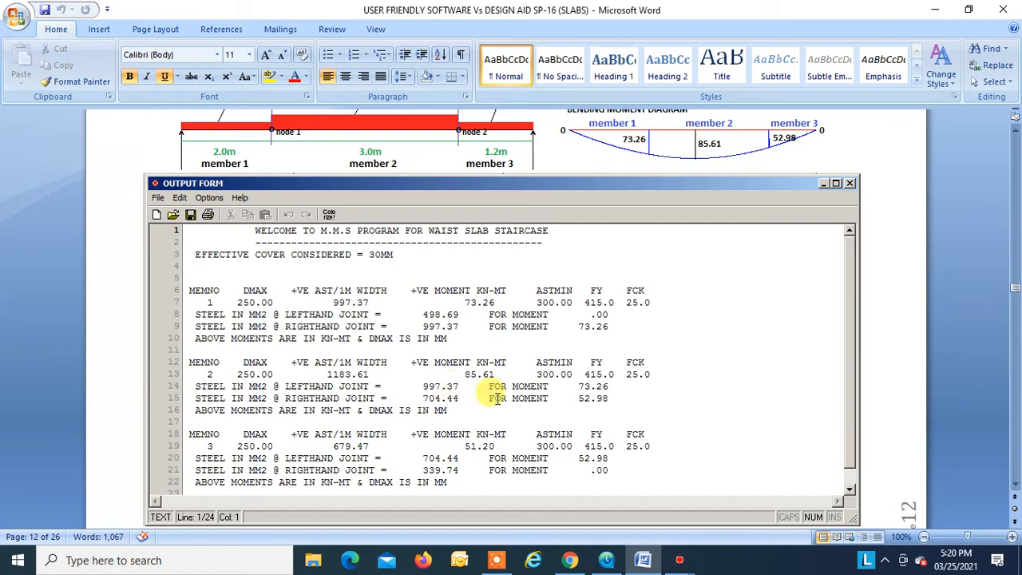
# Recheck the waist slab loads and moments in the document, and go to the tread riser staircase design section
pyautogui.scroll(-3, 519, 396)
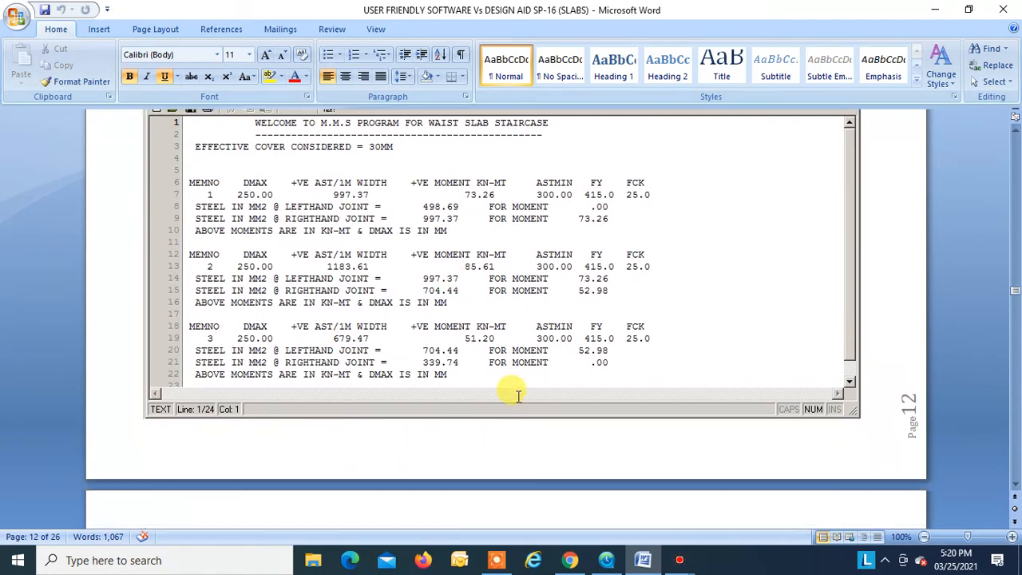
pyautogui.scroll(5, 518, 397)
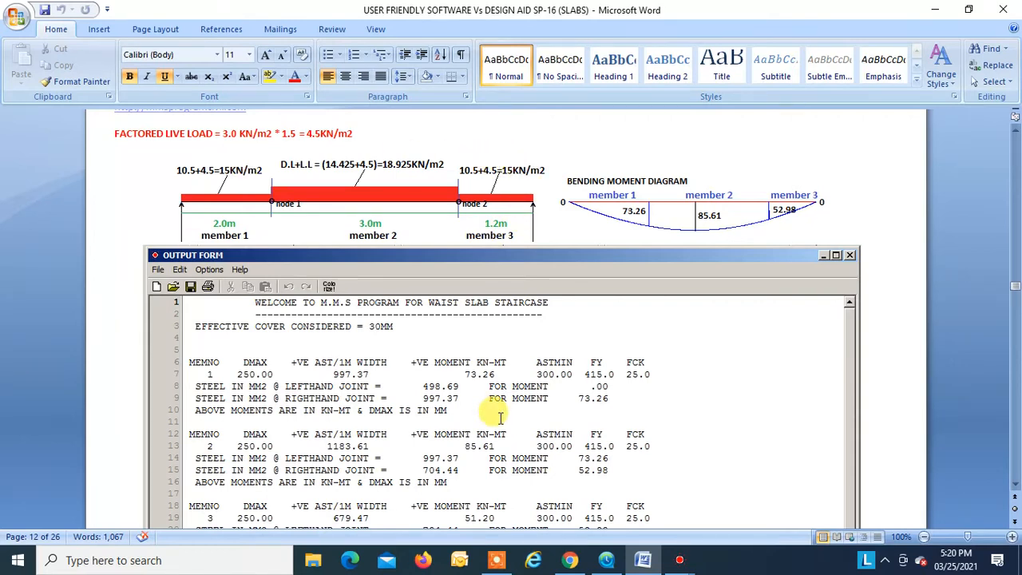
pyautogui.scroll(-10, 479, 407)
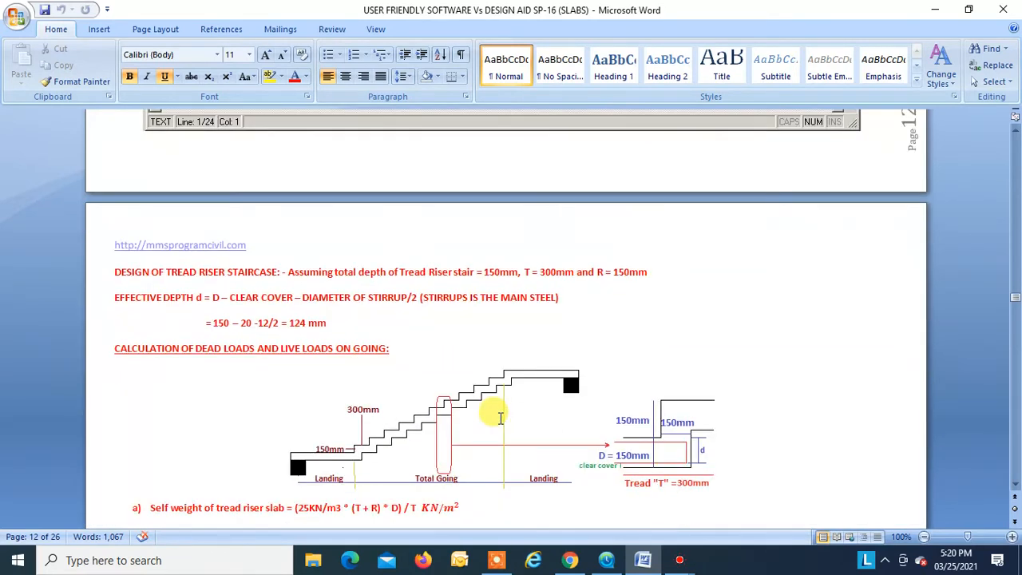
pyautogui.scroll(-1, 499, 417)
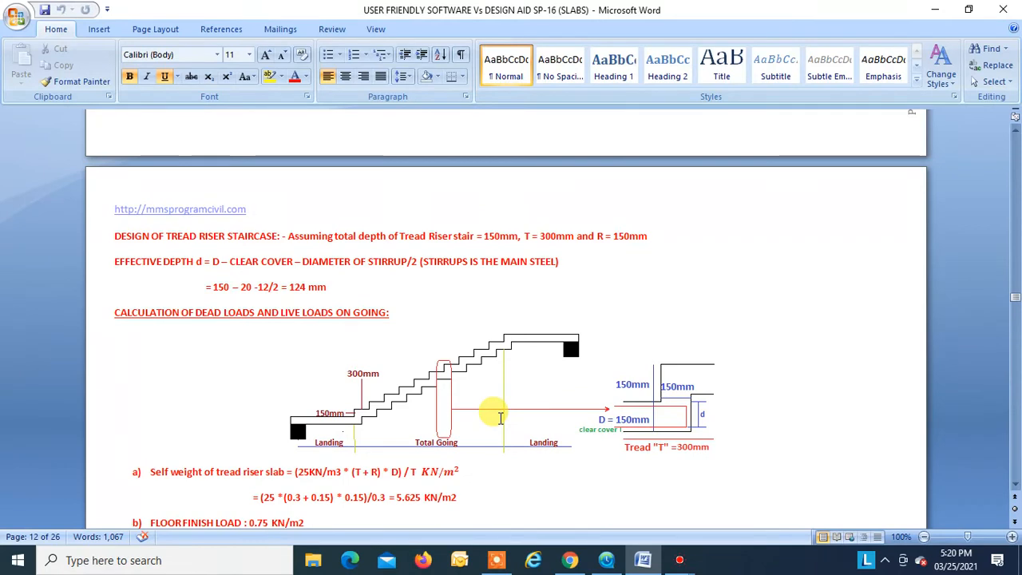